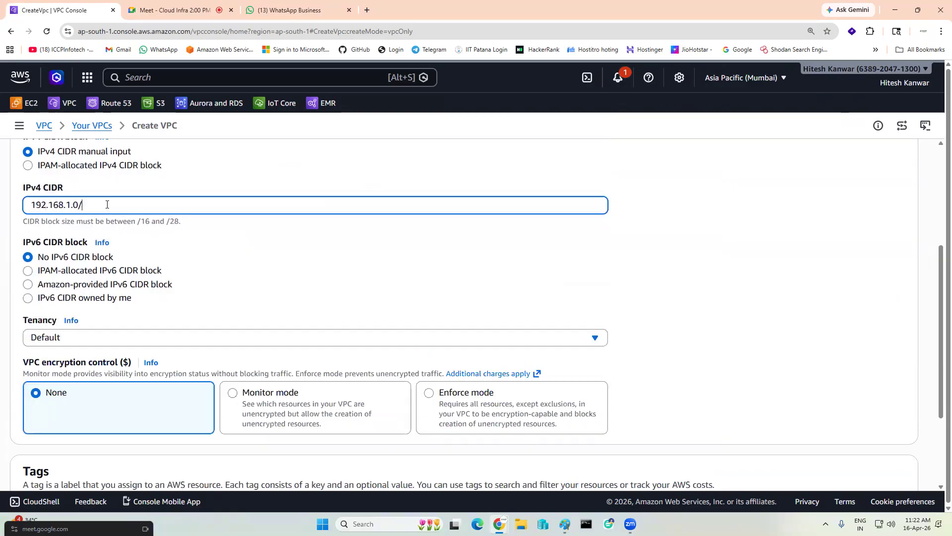
# Step: Try to create the VPC with the IPv4 CIDR 192.168.1.0/23
pyautogui.click(365, 293)
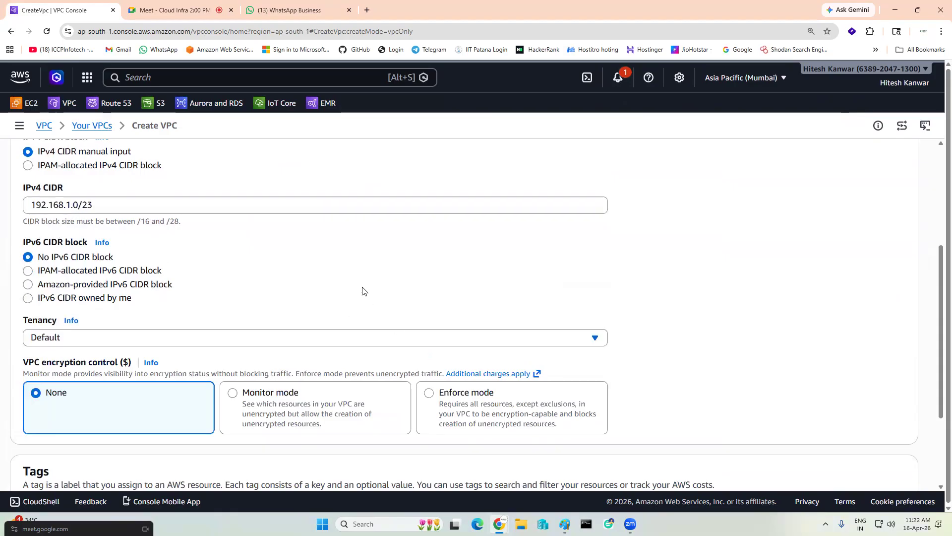
pyautogui.scroll(-3, 220, 352)
pyautogui.click(861, 467)
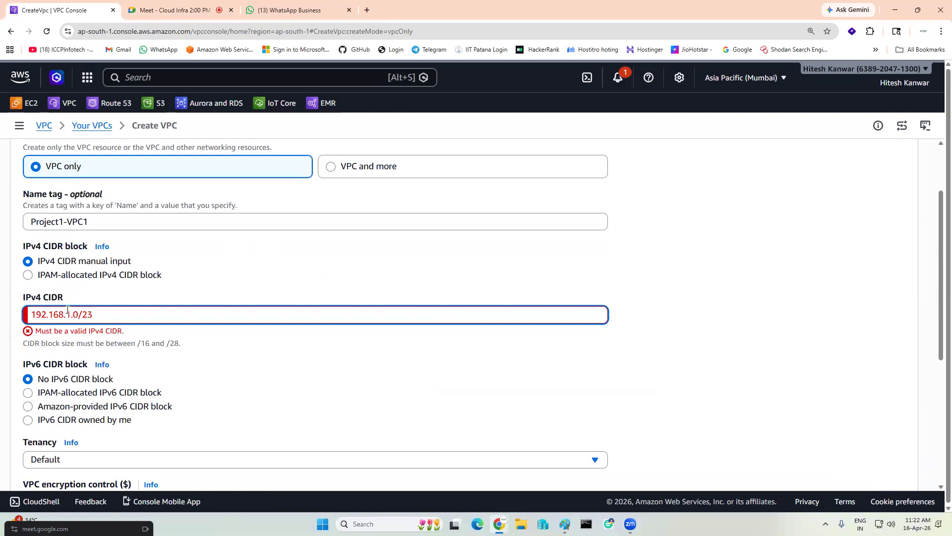
# Step: Correct the IPv4 CIDR of Project1-VPC1 to 192.168.0.0/23 and create the VPC
pyautogui.press('BackSpace')
pyautogui.write('0')
pyautogui.click(624, 390)
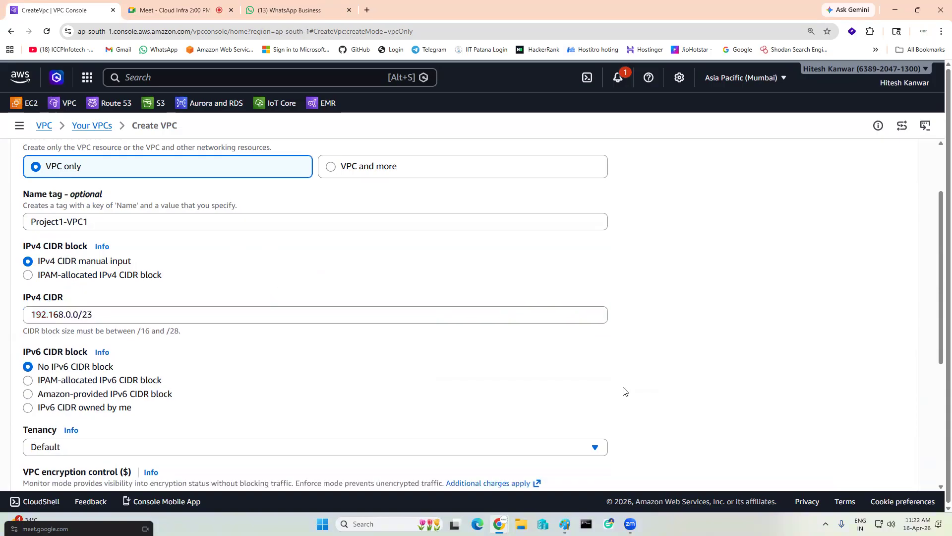
pyautogui.scroll(-5, 712, 374)
pyautogui.click(891, 474)
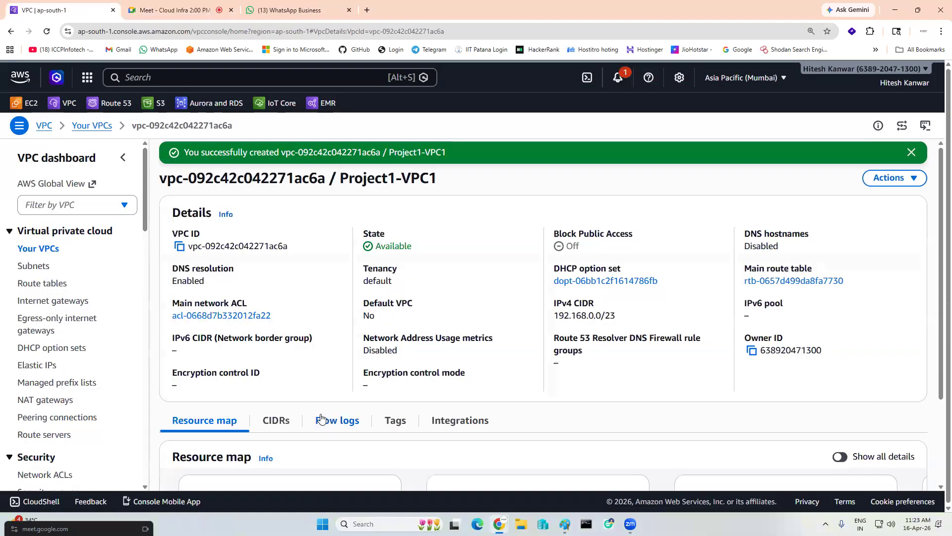
# Step: Start creating subnets in the Project1-VPC1 VPC
pyautogui.click(32, 267)
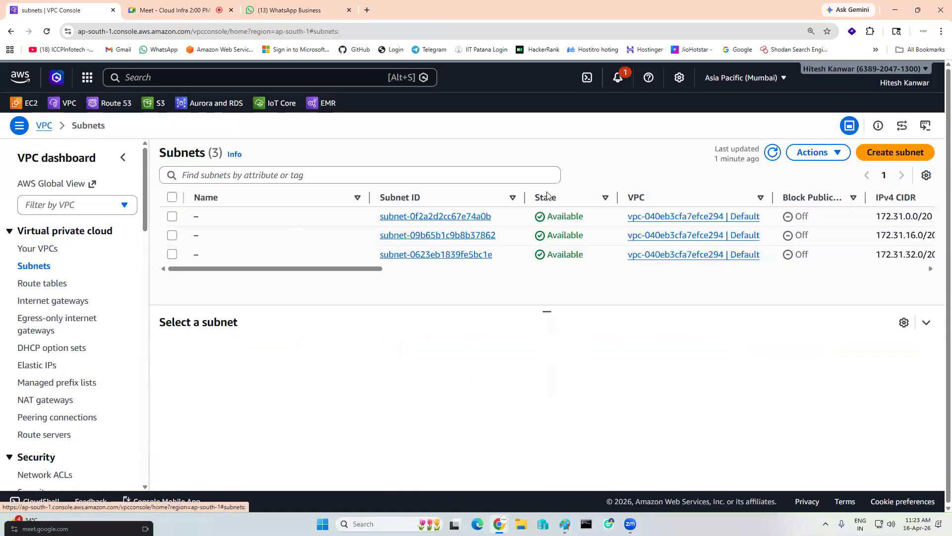
pyautogui.click(886, 157)
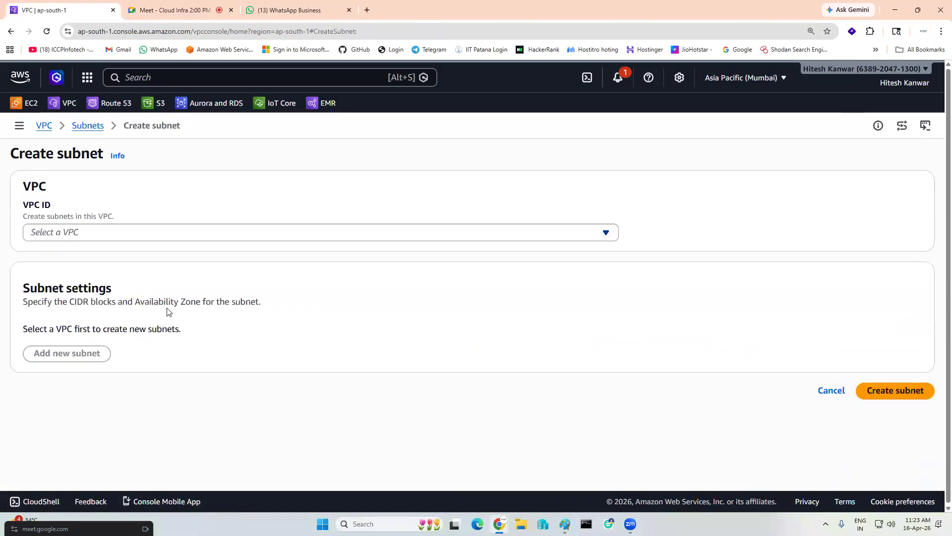
pyautogui.click(165, 235)
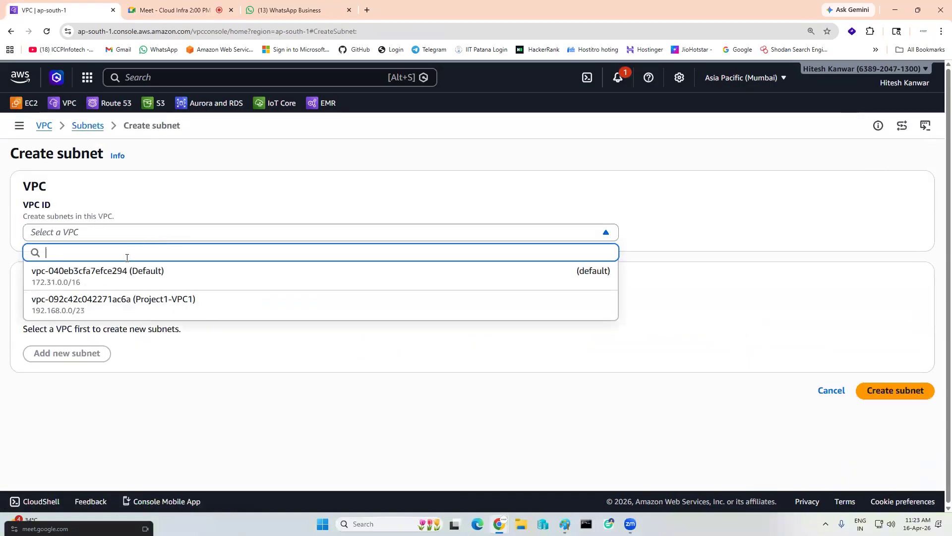
pyautogui.click(117, 300)
pyautogui.scroll(-3, 85, 334)
# Step: Name the first subnet Public-Access-Sub1 and place it in the ap-south-1a availability zone
pyautogui.click(70, 321)
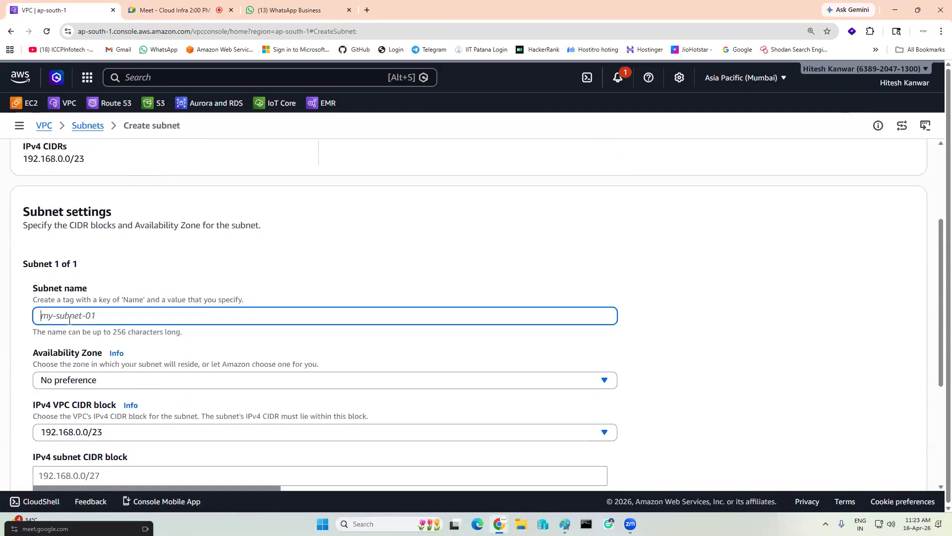
pyautogui.write('Public-Access-RT')
pyautogui.scroll(-2, 124, 241)
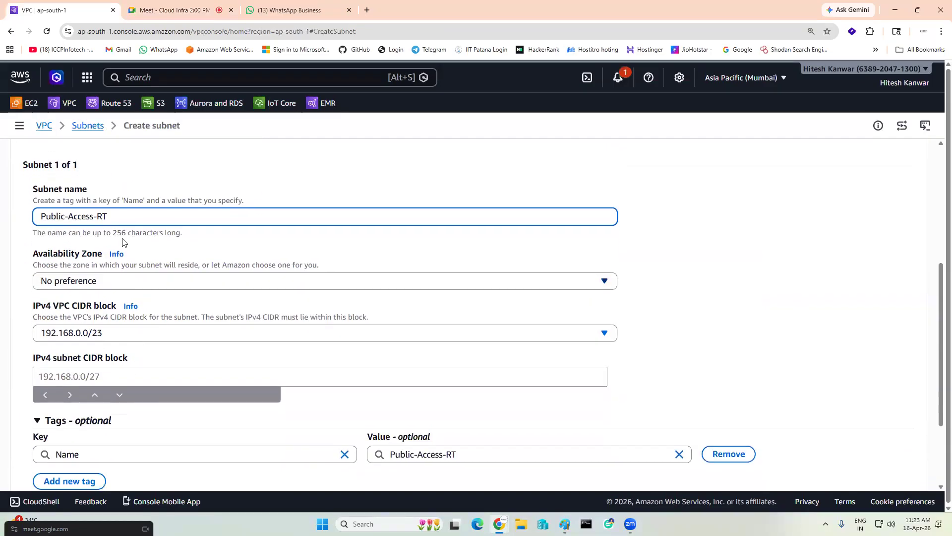
pyautogui.write('Sub1')
pyautogui.click(96, 279)
pyautogui.click(179, 342)
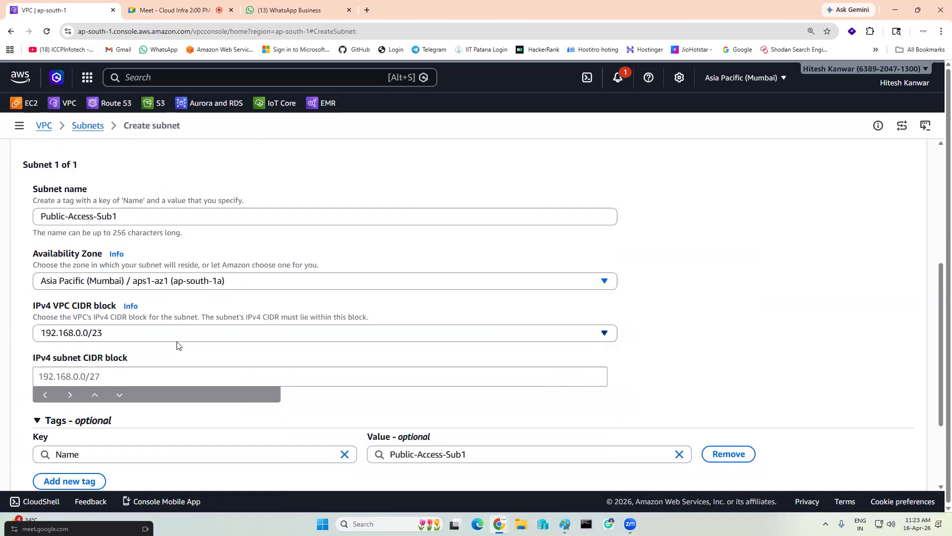
# Step: Set the IPv4 subnet CIDR block of Public-Access-Sub1 to 192.168.0.0/24
pyautogui.scroll(-1, 77, 288)
pyautogui.click(64, 322)
pyautogui.write('1')
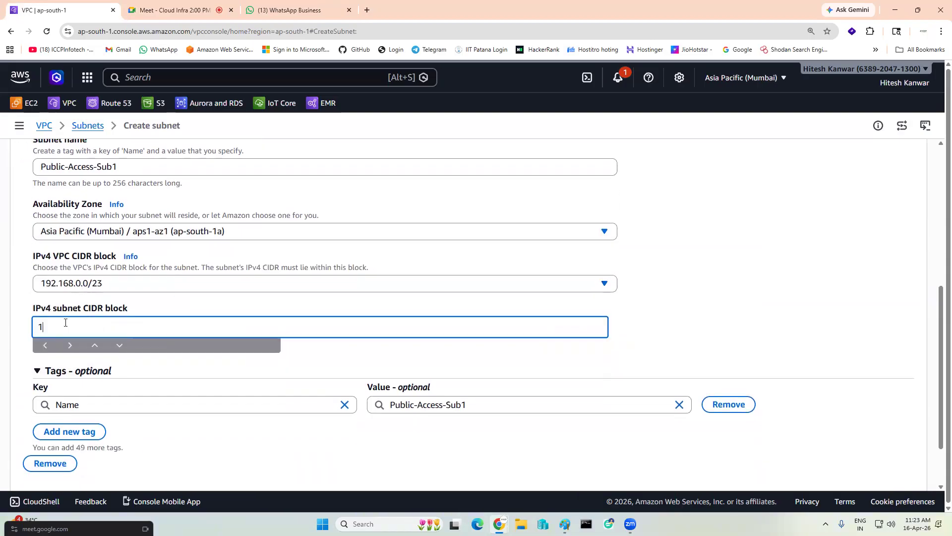
pyautogui.write('92.168.0.0/24')
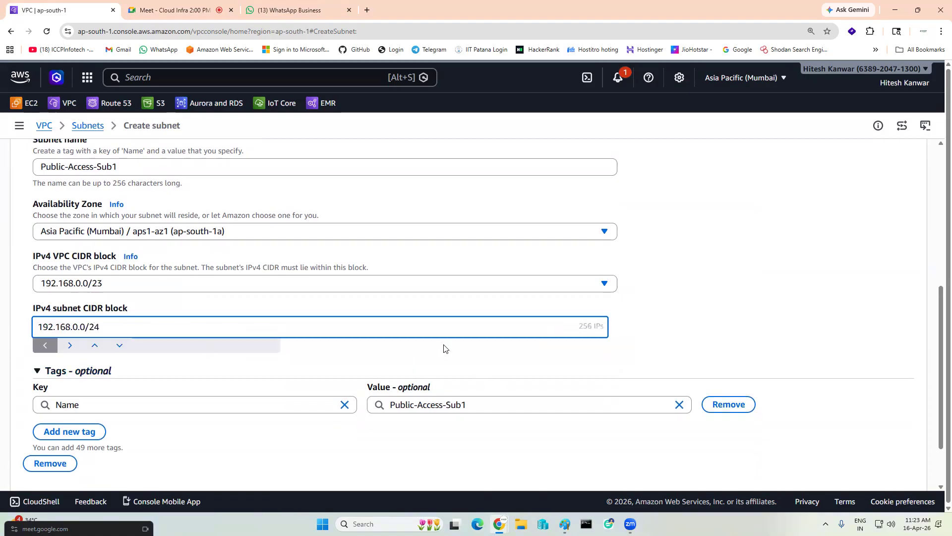
# Step: Add a second subnet named Private-access-sub2 in the ap-south-1b availability zone
pyautogui.scroll(-2, 419, 347)
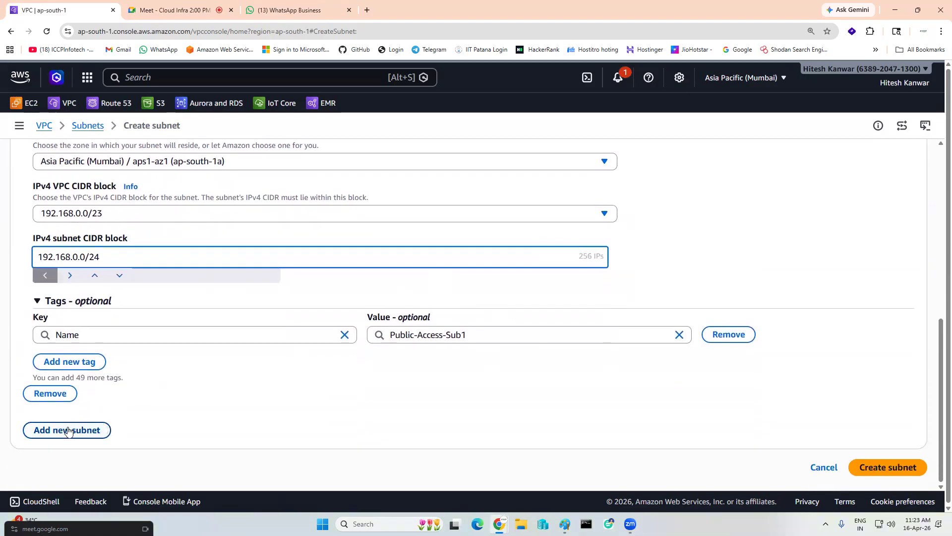
pyautogui.click(67, 431)
pyautogui.scroll(-4, 153, 327)
pyautogui.click(106, 295)
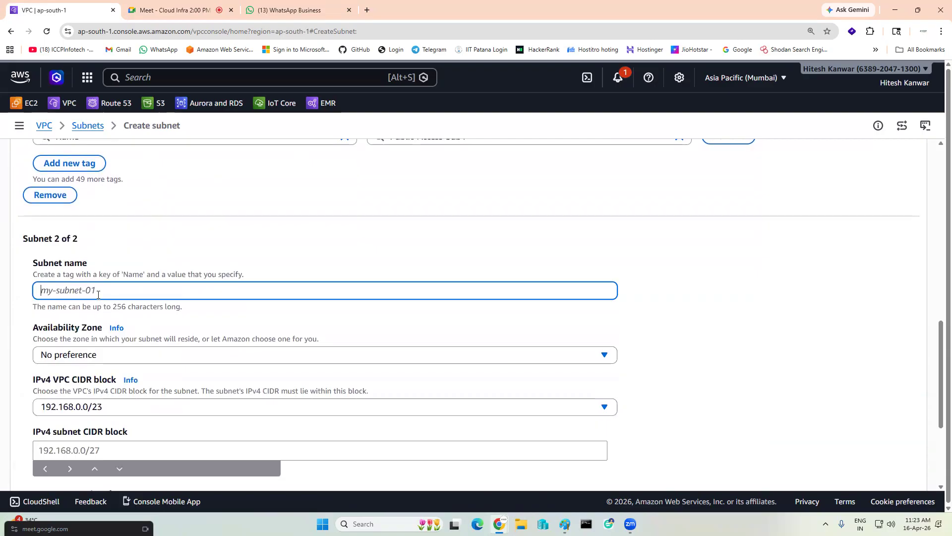
pyautogui.scroll(5, 106, 291)
pyautogui.scroll(-5, 107, 292)
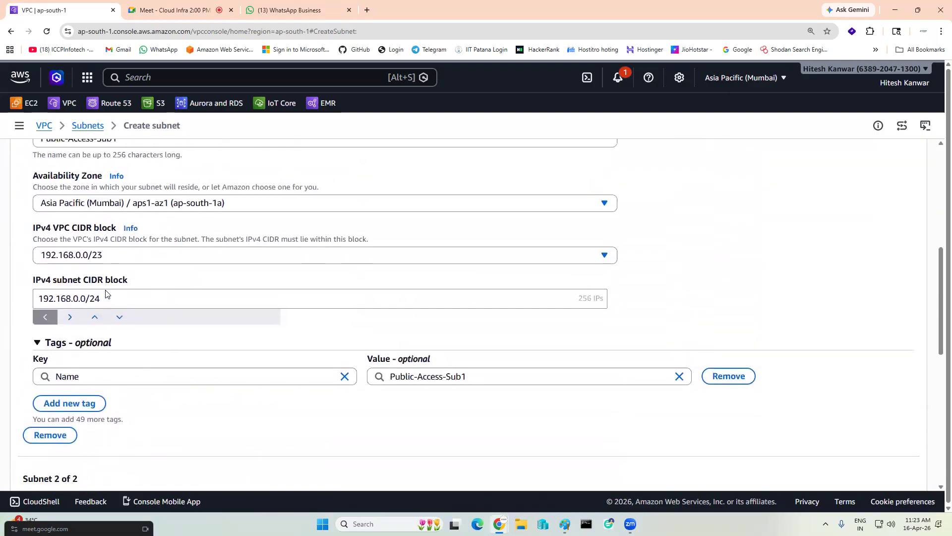
pyautogui.scroll(-3, 102, 295)
pyautogui.scroll(2, 97, 296)
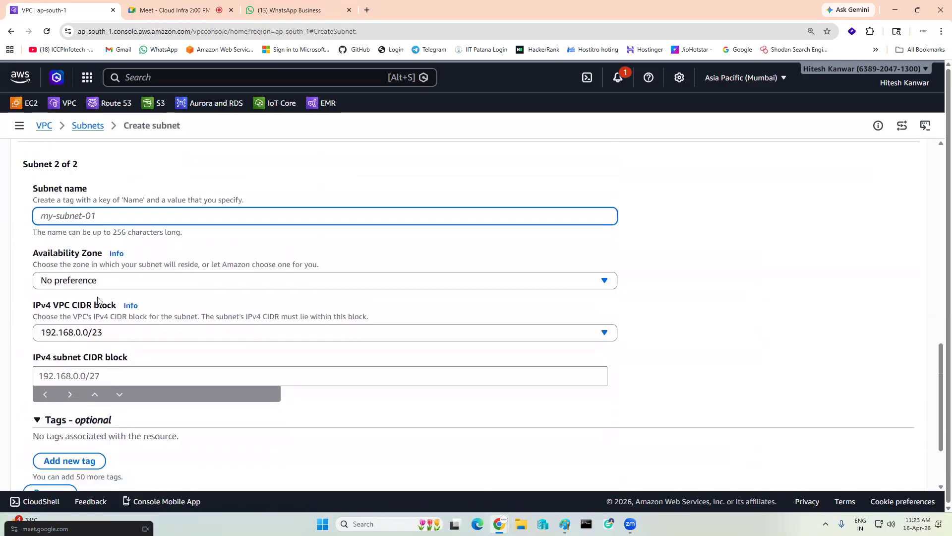
pyautogui.write('Pri')
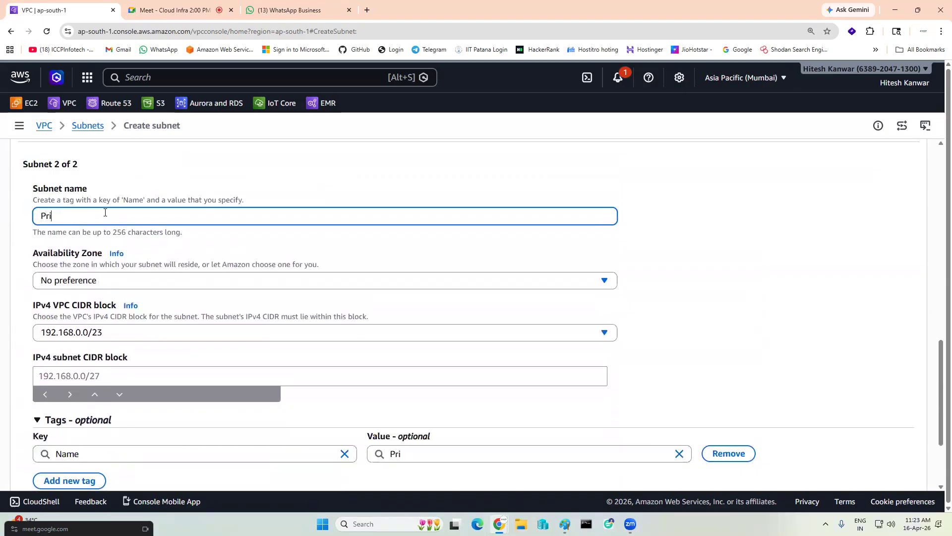
pyautogui.write('bvate-access-sub2')
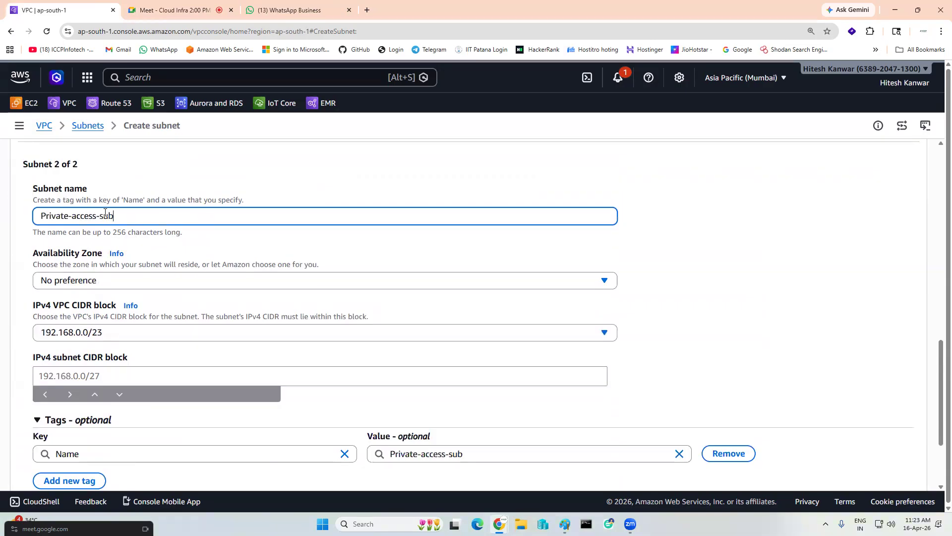
pyautogui.click(150, 287)
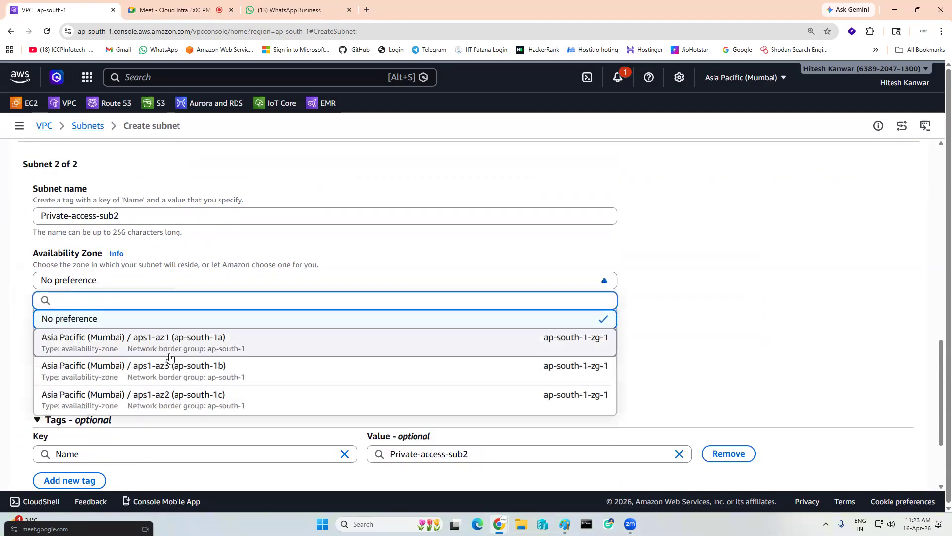
pyautogui.click(174, 369)
# Step: Set the second subnet's IPv4 CIDR block to 192.168.1.0/24 and create both subnets
pyautogui.scroll(-2, 263, 241)
pyautogui.click(160, 275)
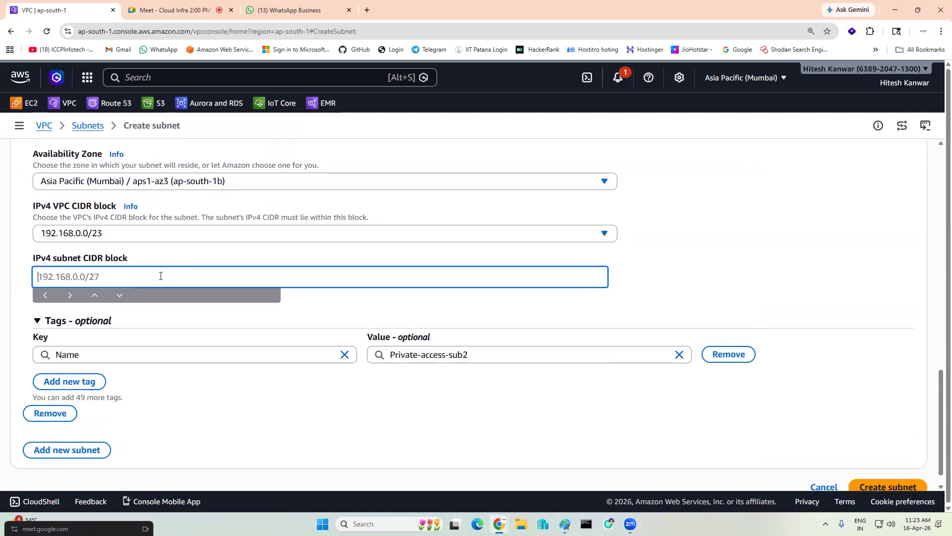
pyautogui.write('192.168.1.0/24')
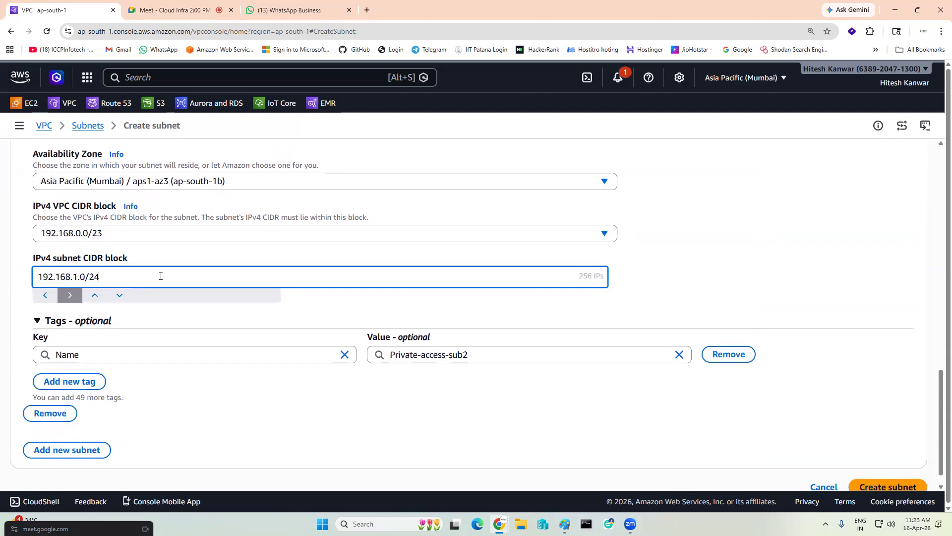
pyautogui.click(247, 407)
pyautogui.scroll(-1, 496, 404)
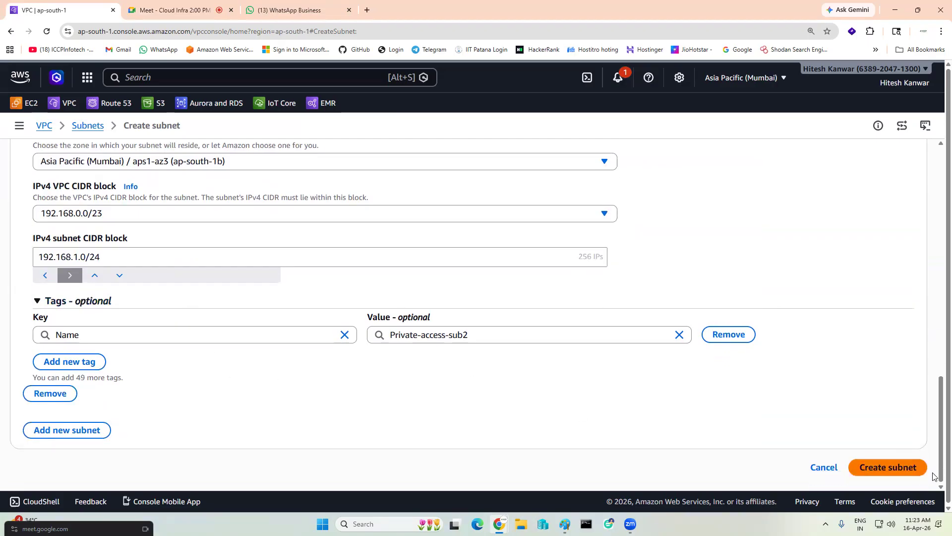
pyautogui.click(893, 466)
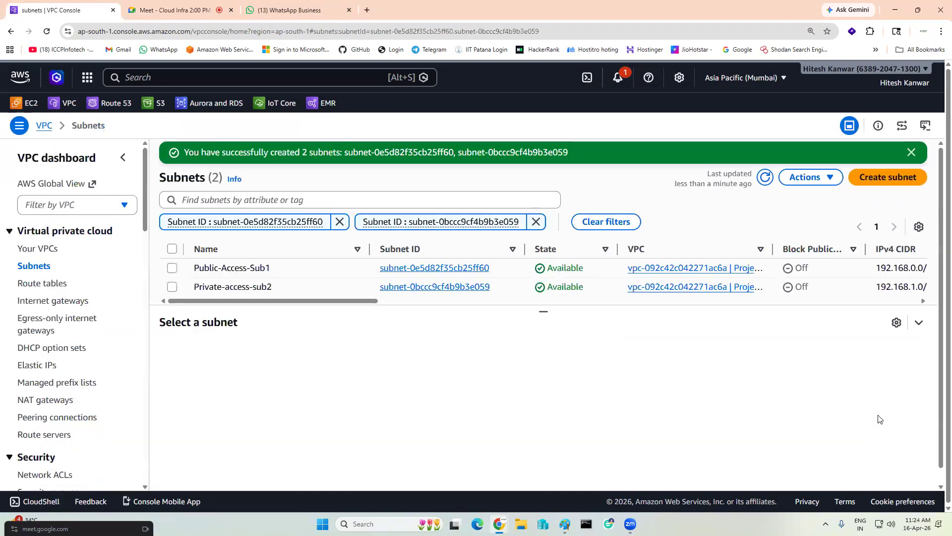
# Step: Create a route table named Public-acces-rt in the Project1-VPC1 VPC
pyautogui.click(37, 284)
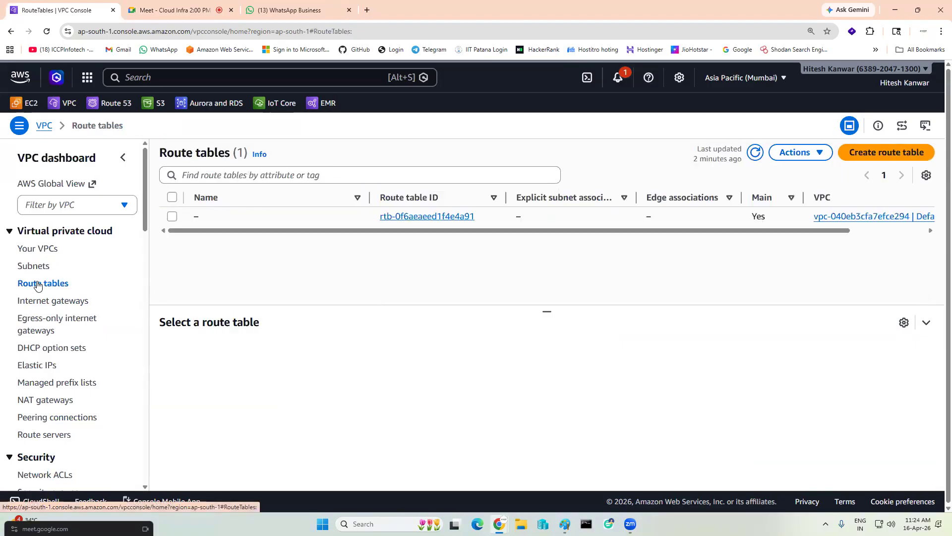
pyautogui.click(876, 153)
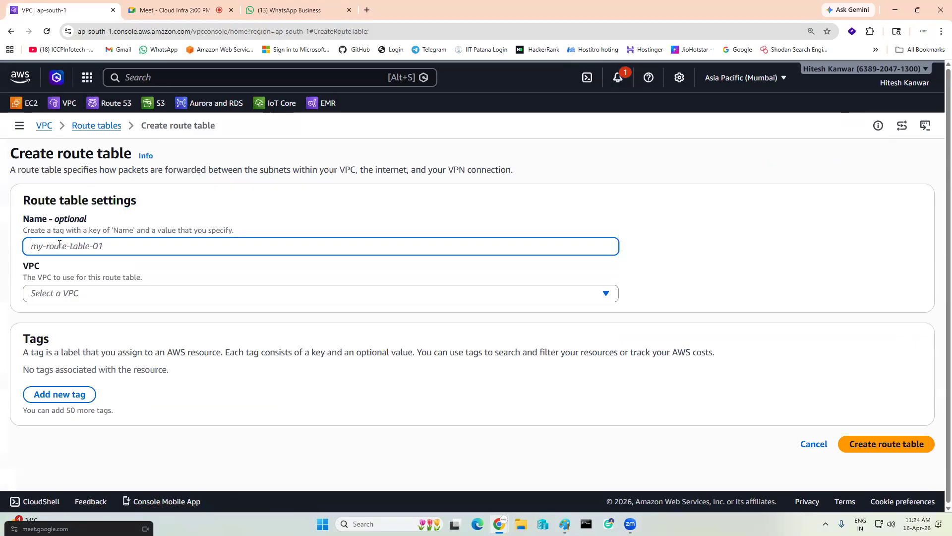
pyautogui.write('Pub')
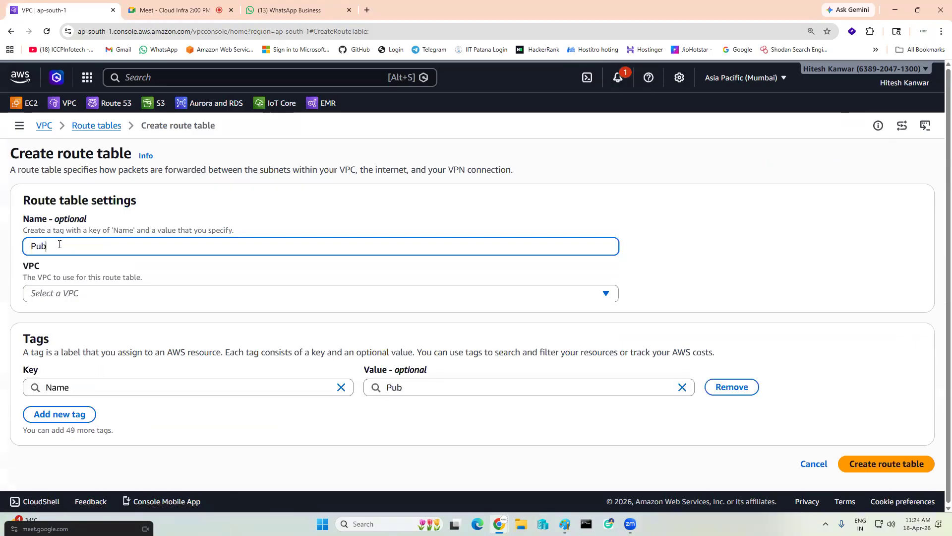
pyautogui.write('lic-acces-rt')
pyautogui.click(143, 302)
pyautogui.click(142, 350)
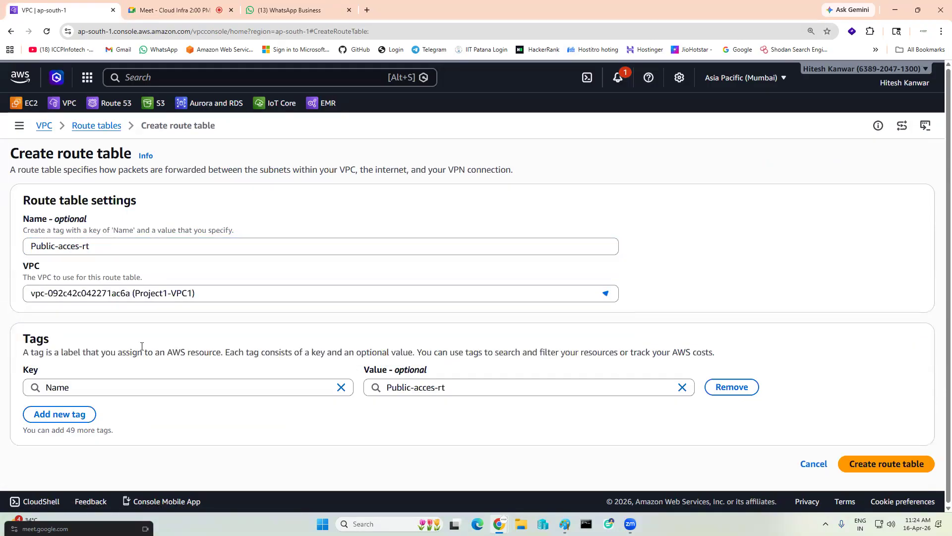
pyautogui.click(887, 463)
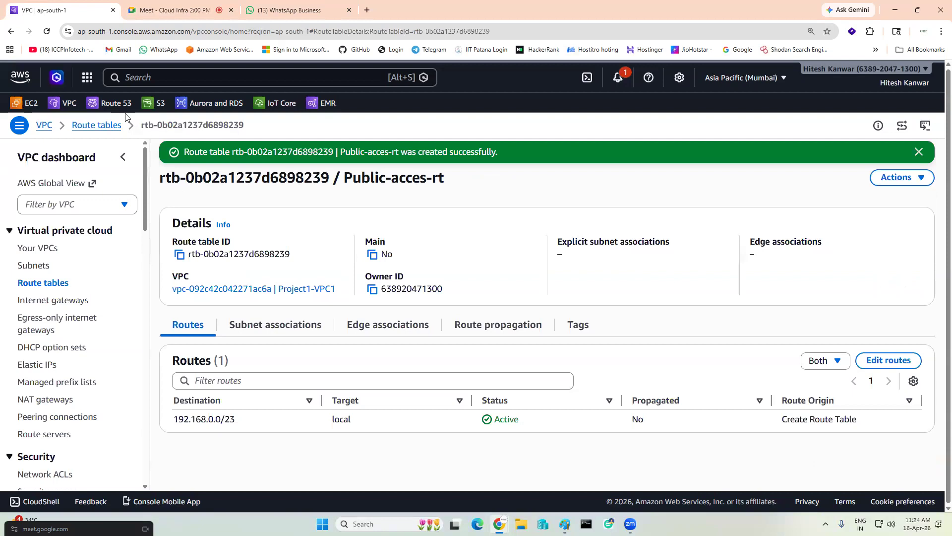
# Step: Create another route table named Private-access-RT in the Project1-VPC1 VPC
pyautogui.click(59, 287)
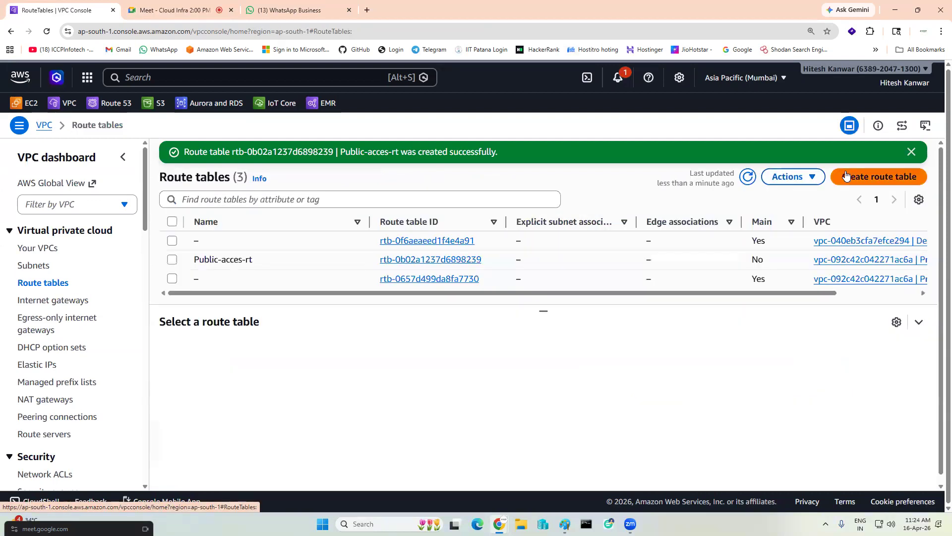
pyautogui.click(879, 176)
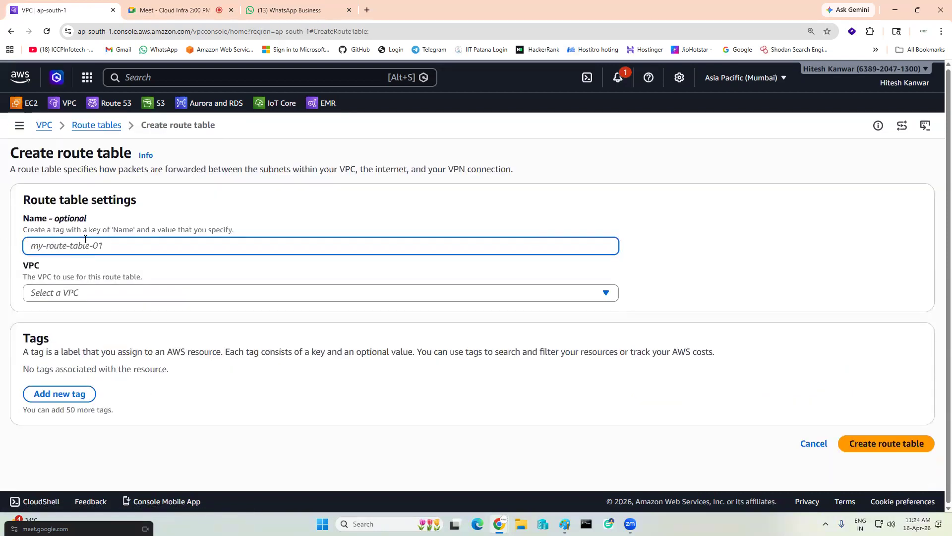
pyautogui.write('Private-access-RT')
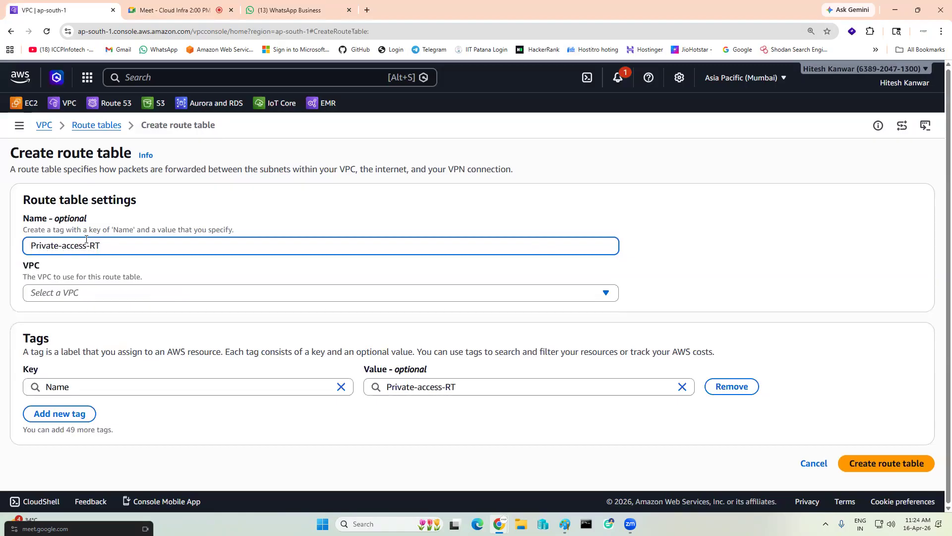
pyautogui.click(111, 292)
pyautogui.click(127, 347)
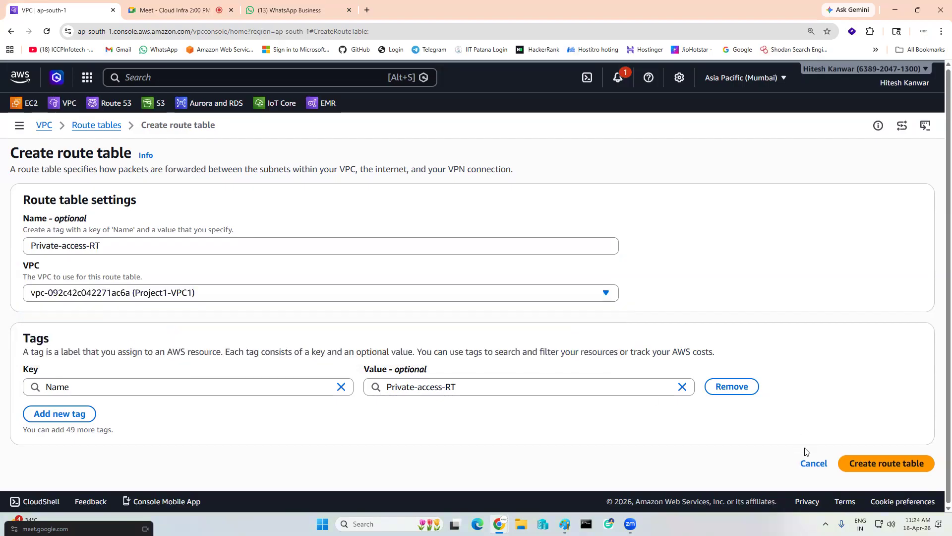
pyautogui.click(867, 463)
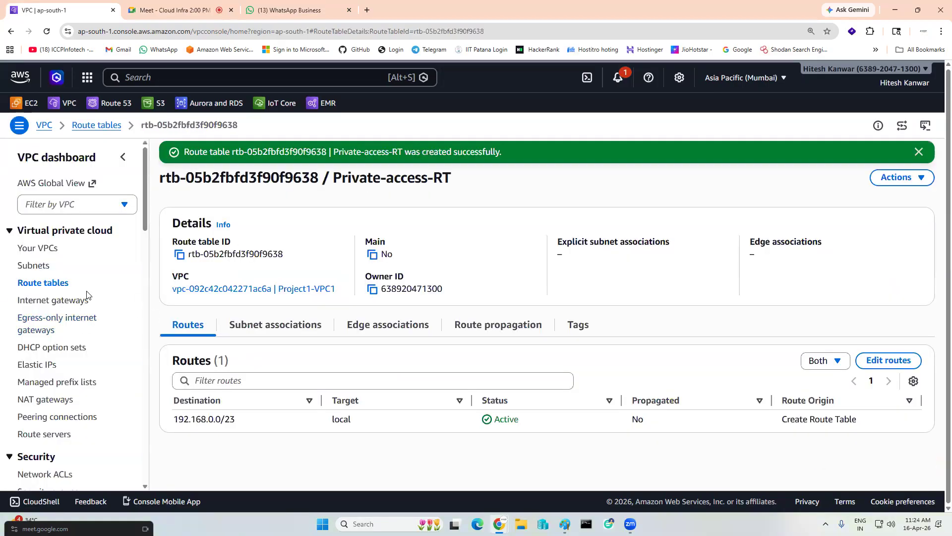
# Step: Create an internet gateway named Project-vpc1-IG
pyautogui.click(53, 301)
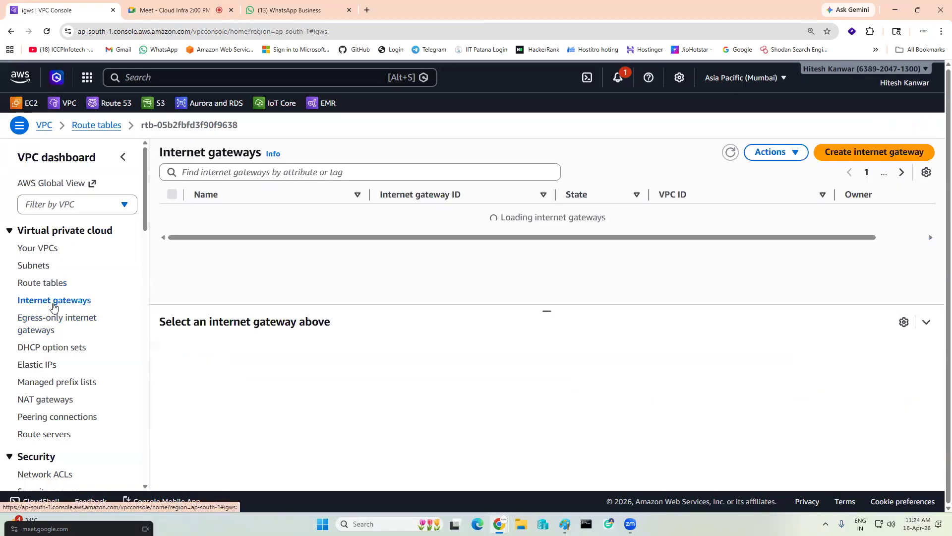
pyautogui.click(878, 154)
pyautogui.click(223, 247)
pyautogui.write('Pr')
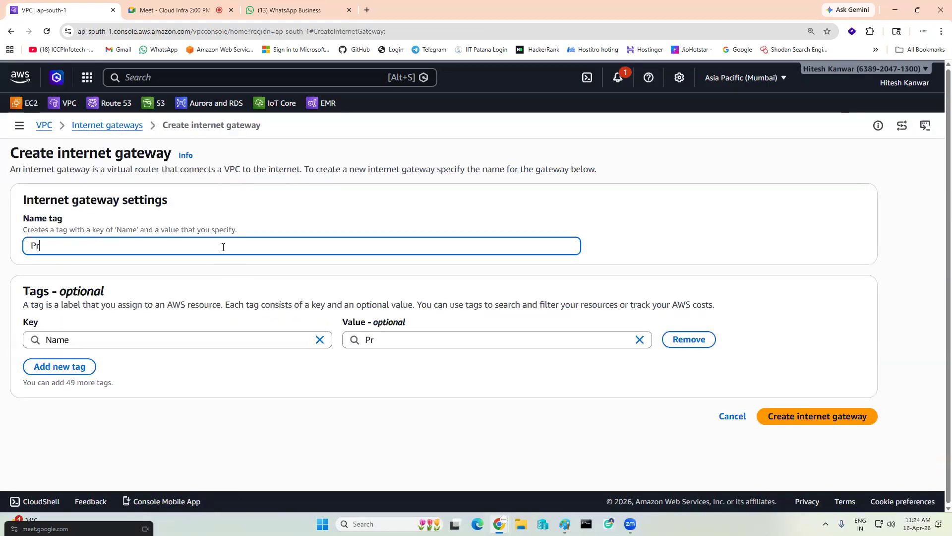
pyautogui.write('oject-vpc1-IG')
pyautogui.click(819, 420)
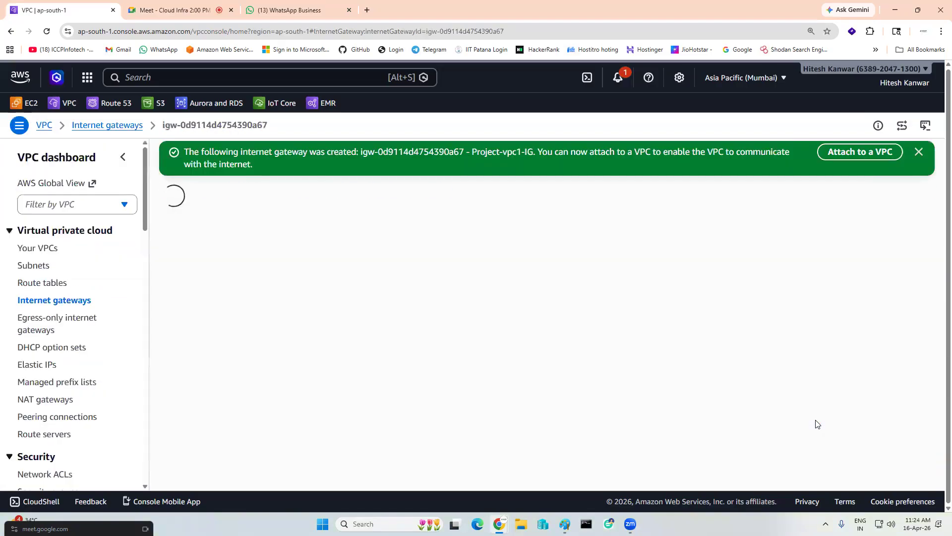
# Step: Attach the Project-vpc1-IG internet gateway to the Project1-VPC1 VPC
pyautogui.click(859, 158)
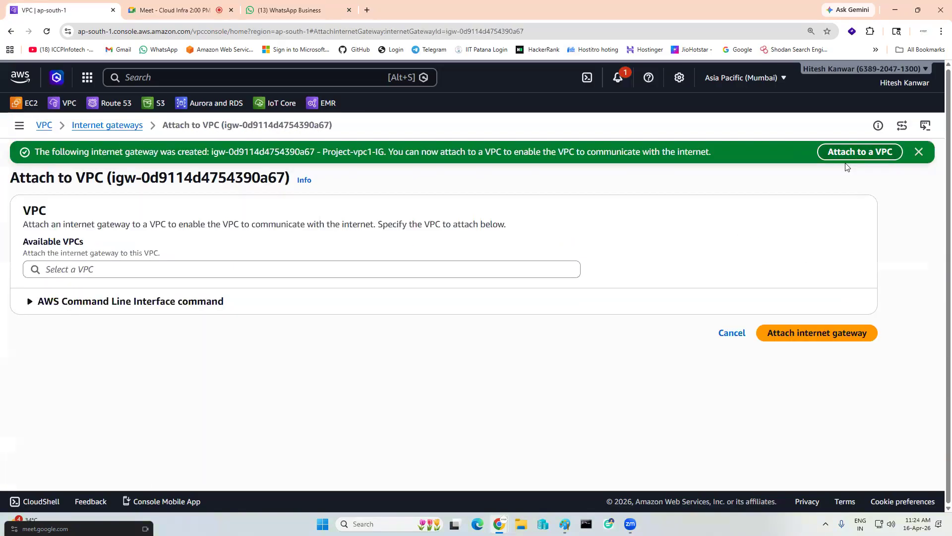
pyautogui.click(499, 270)
pyautogui.click(361, 290)
pyautogui.click(817, 334)
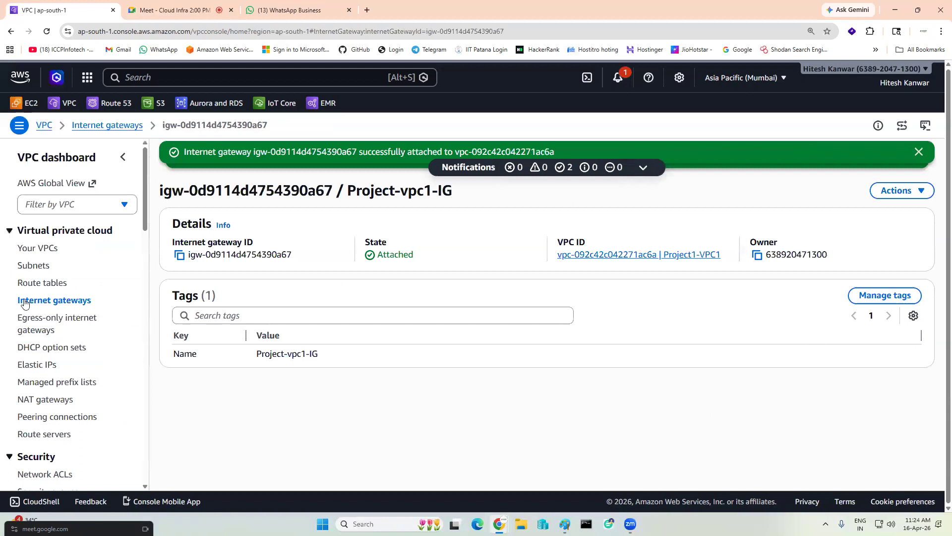
# Step: Associate the Public-Access-Sub1 subnet with the Public-acces-rt route table and save the association
pyautogui.click(44, 282)
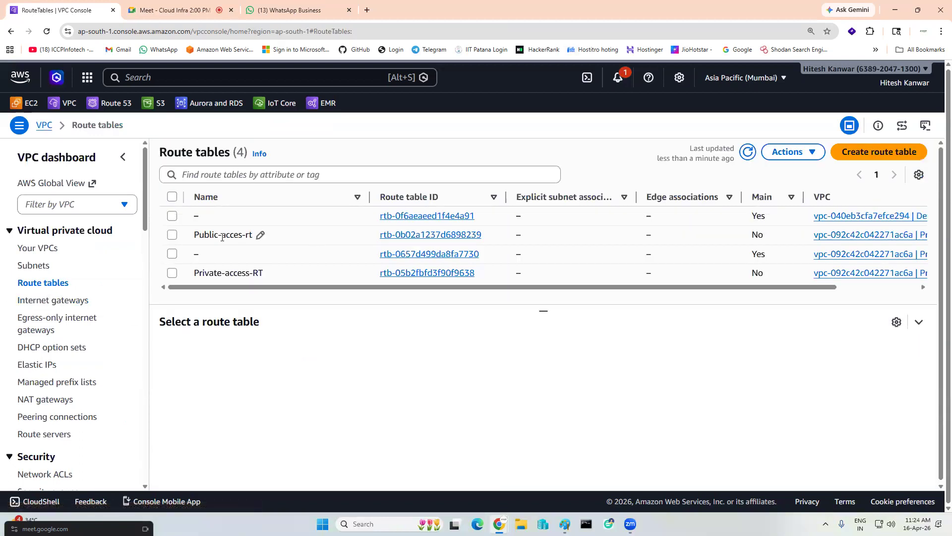
pyautogui.click(340, 236)
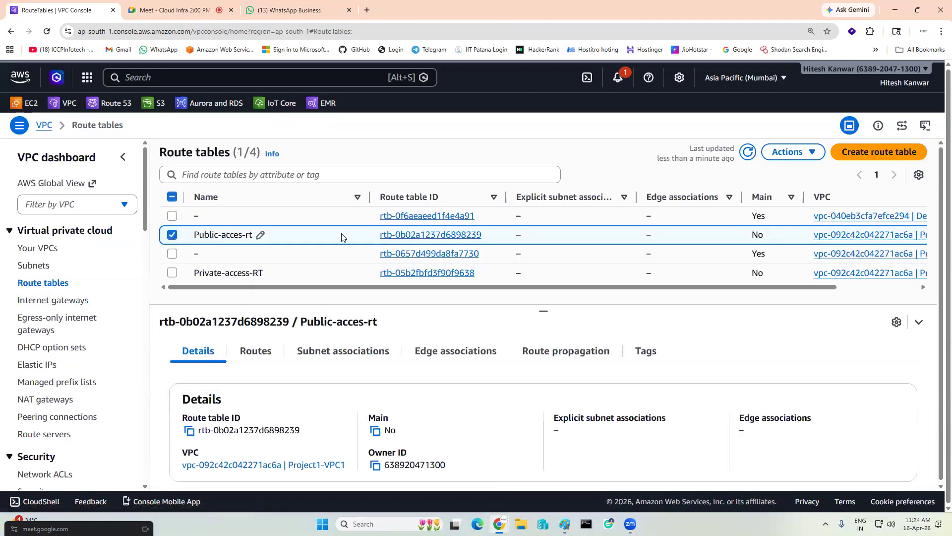
pyautogui.click(319, 353)
pyautogui.click(838, 387)
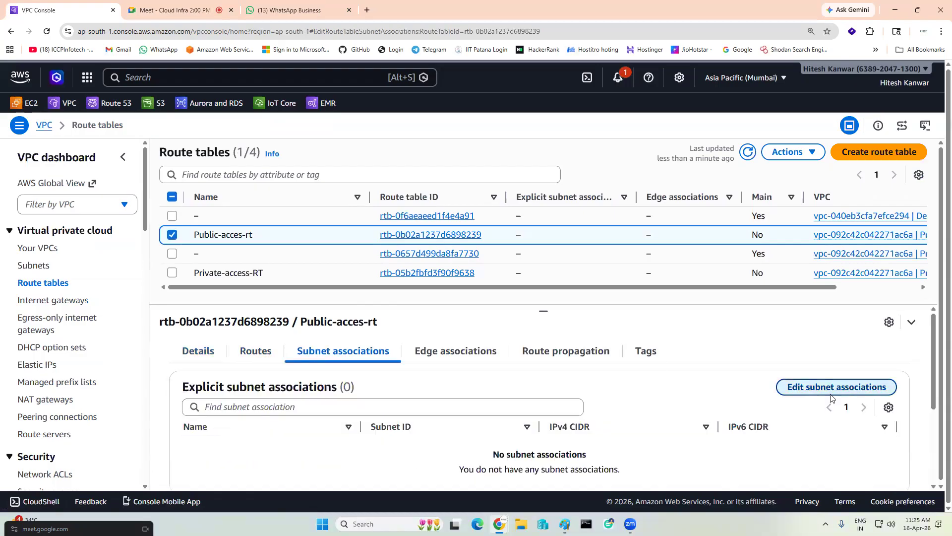
pyautogui.click(35, 257)
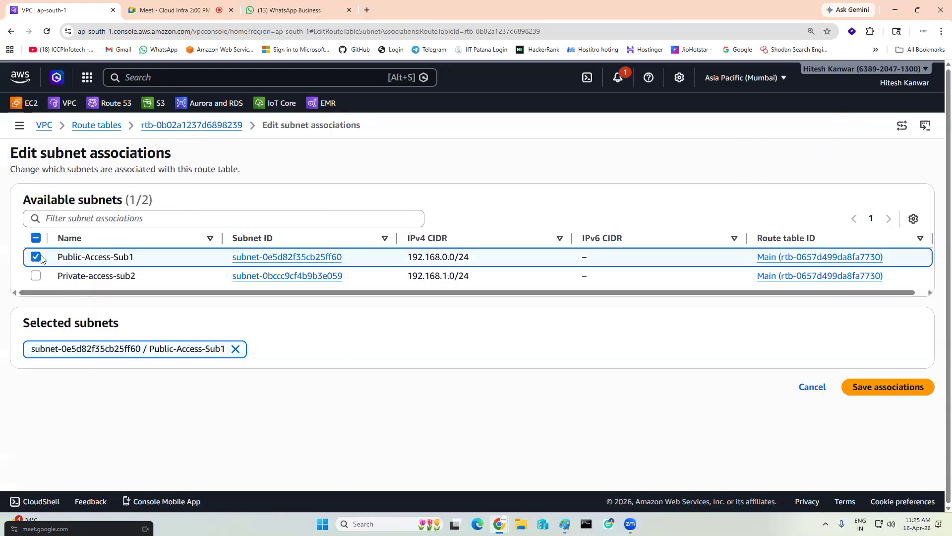
pyautogui.click(860, 392)
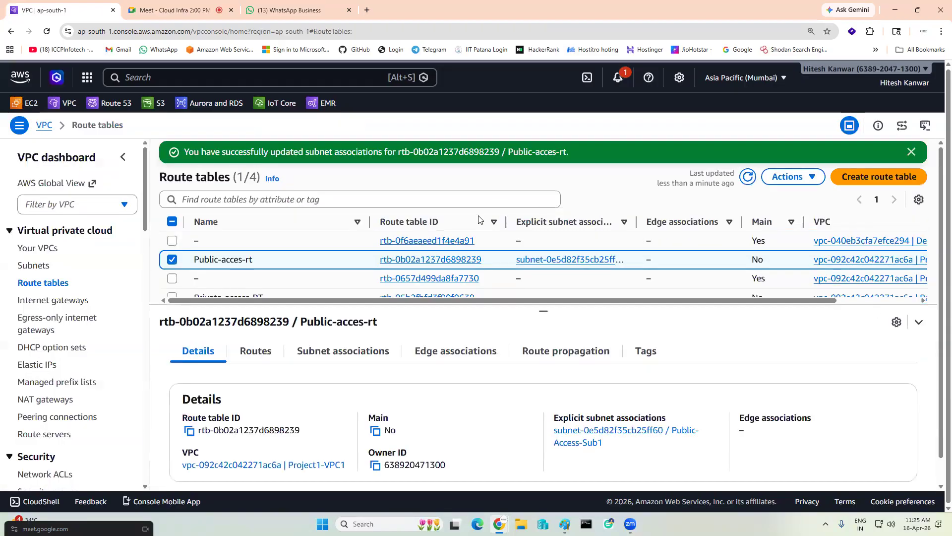
# Step: Add a 0.0.0.0/0 route to Public-acces-rt that targets the Project-vpc1-IG internet gateway, and save the routes
pyautogui.click(254, 356)
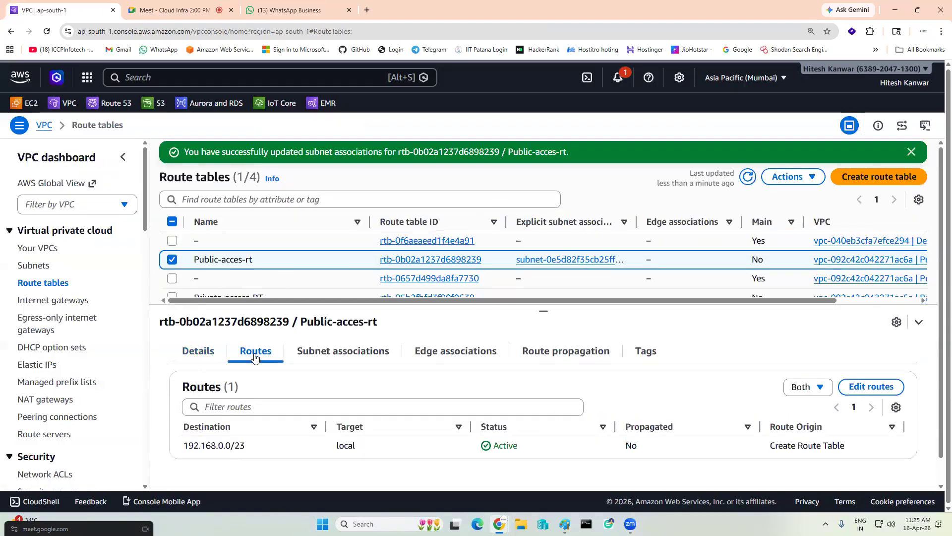
pyautogui.click(873, 387)
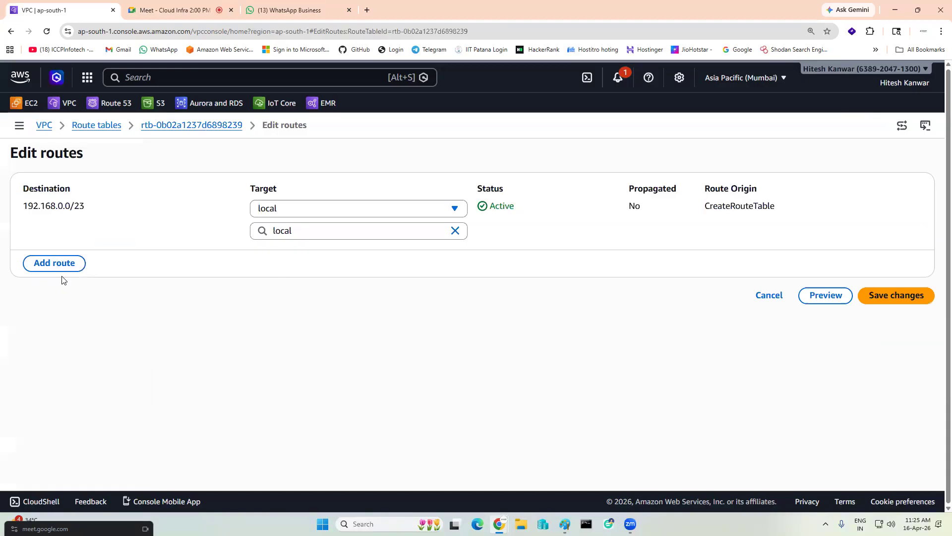
pyautogui.click(53, 263)
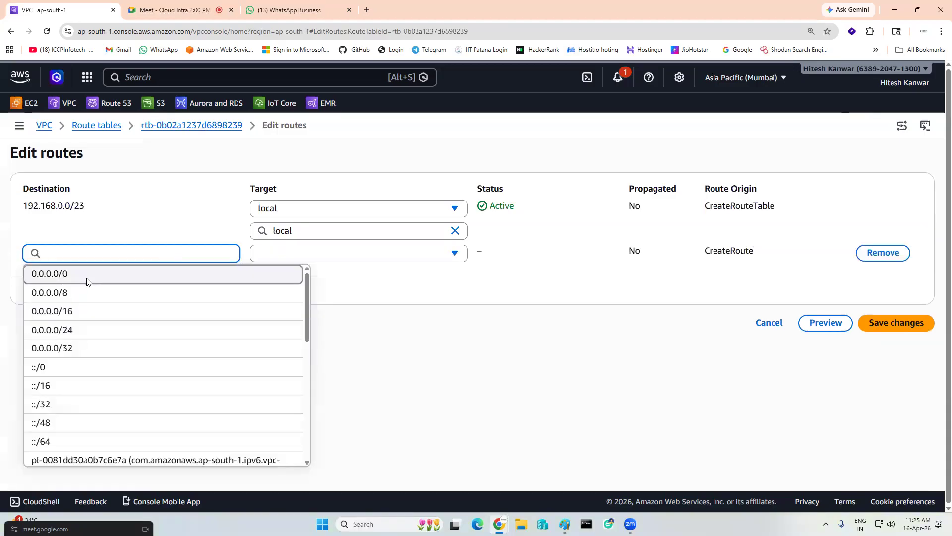
pyautogui.click(87, 275)
pyautogui.click(314, 256)
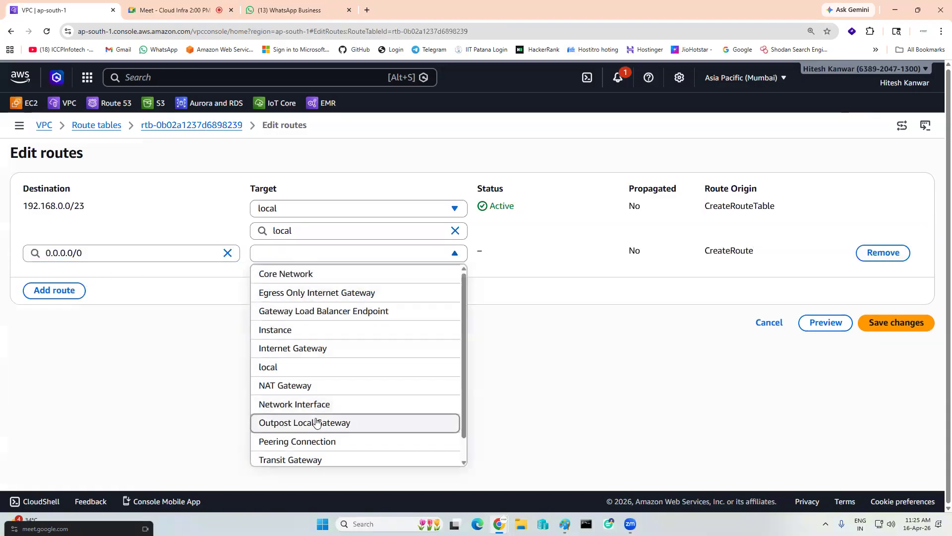
pyautogui.scroll(-1, 322, 403)
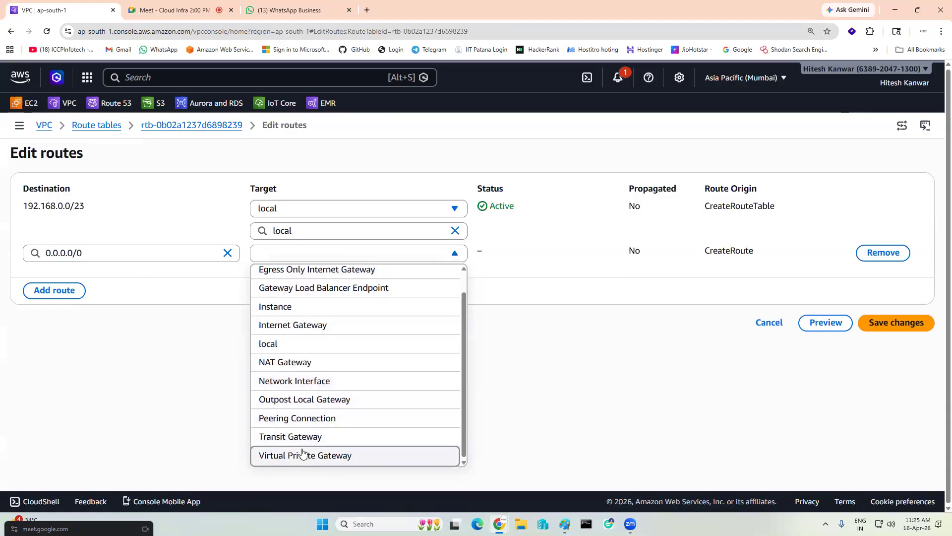
pyautogui.click(291, 324)
pyautogui.click(323, 278)
pyautogui.click(323, 314)
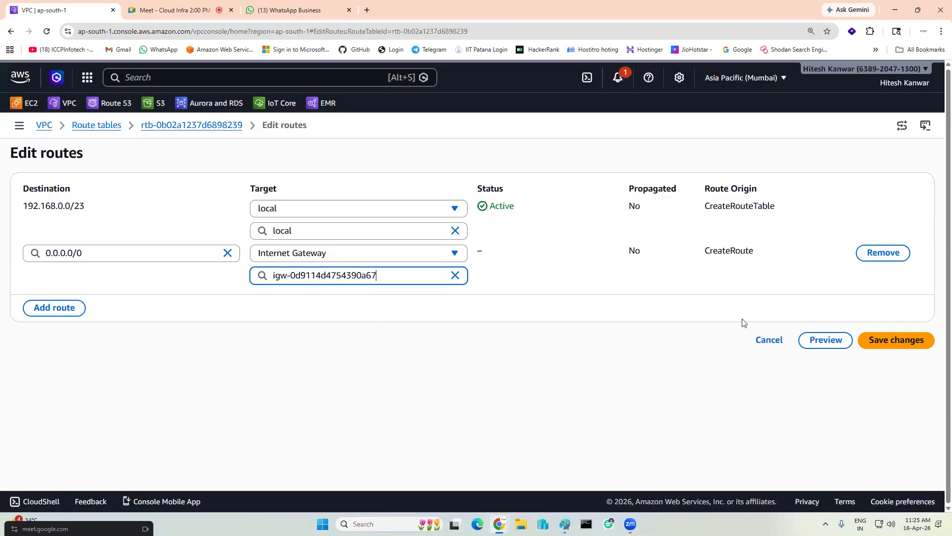
pyautogui.click(895, 347)
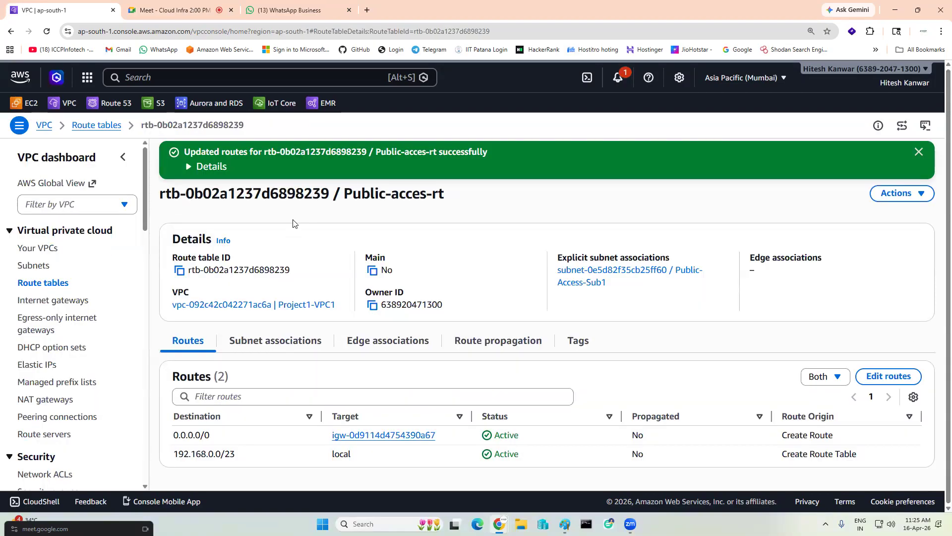
# Step: Associate the Private-access-sub2 subnet with the Private-access-RT route table and save the association
pyautogui.click(34, 285)
pyautogui.scroll(-1, 364, 284)
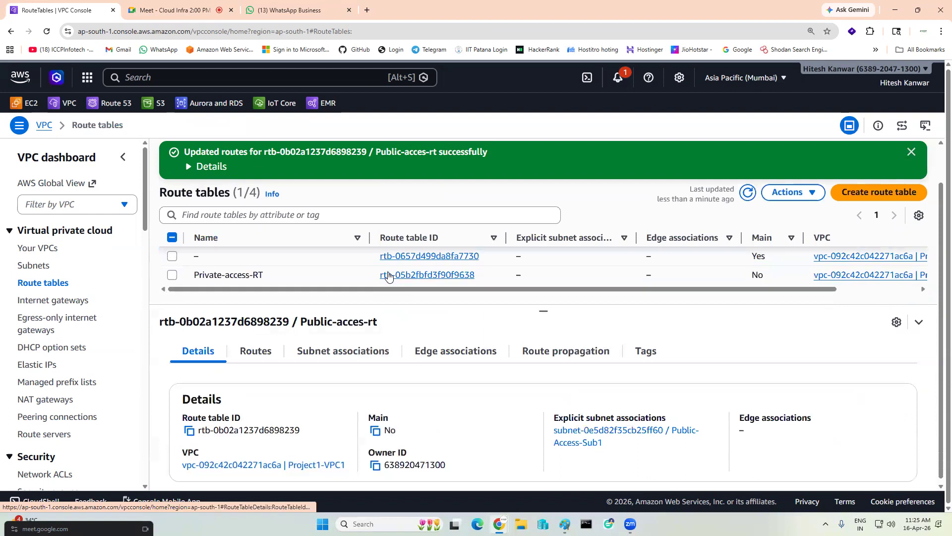
pyautogui.click(432, 275)
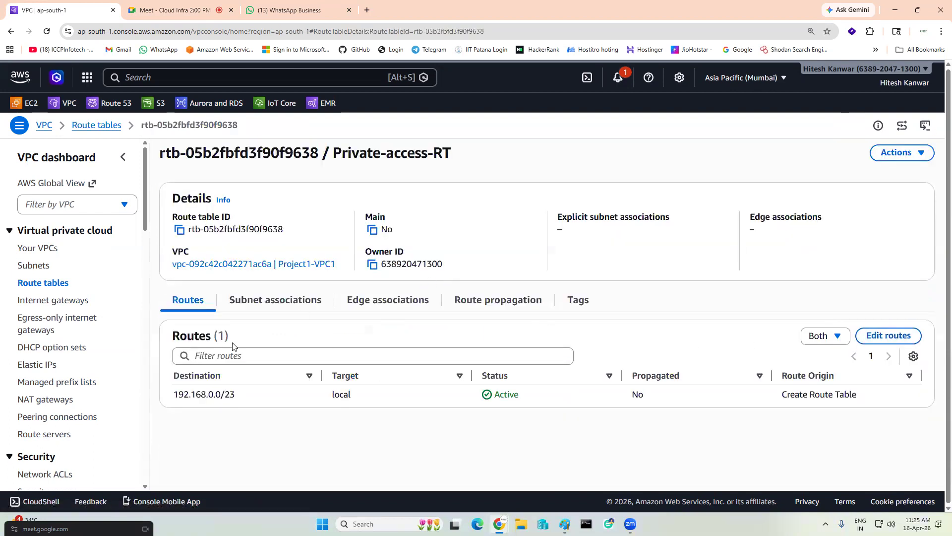
pyautogui.click(299, 301)
pyautogui.click(854, 336)
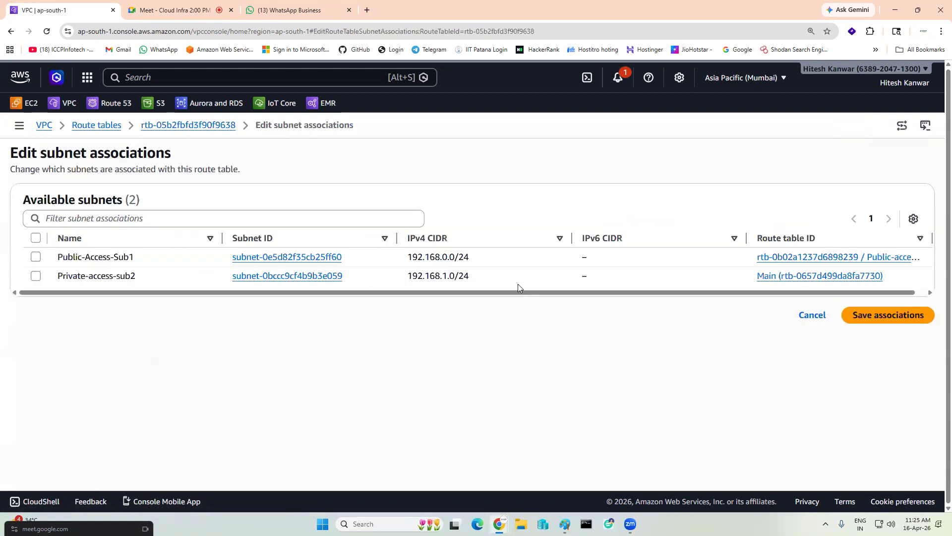
pyautogui.click(36, 276)
pyautogui.click(866, 385)
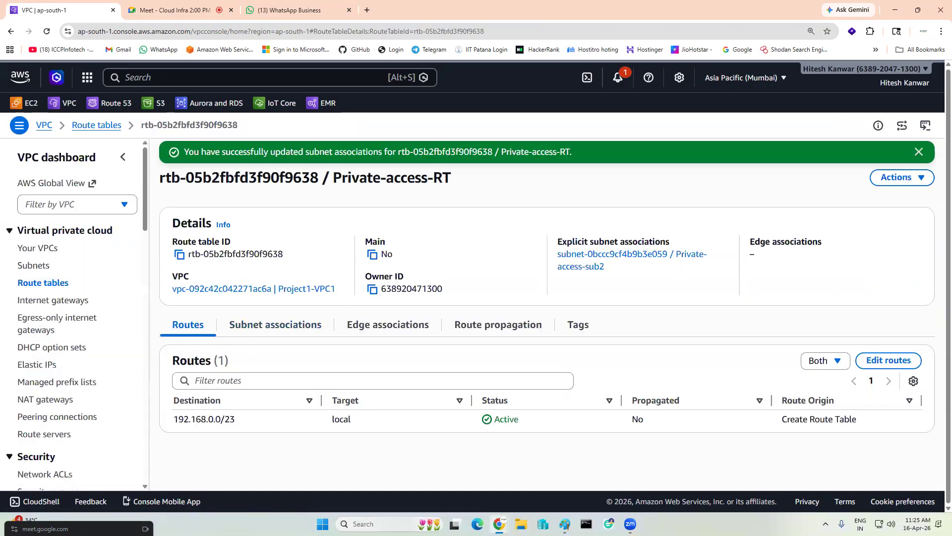
# Step: Switch to Paint to review the NAT gateway's place in the network diagram, and return to the VPC console
pyautogui.click(565, 524)
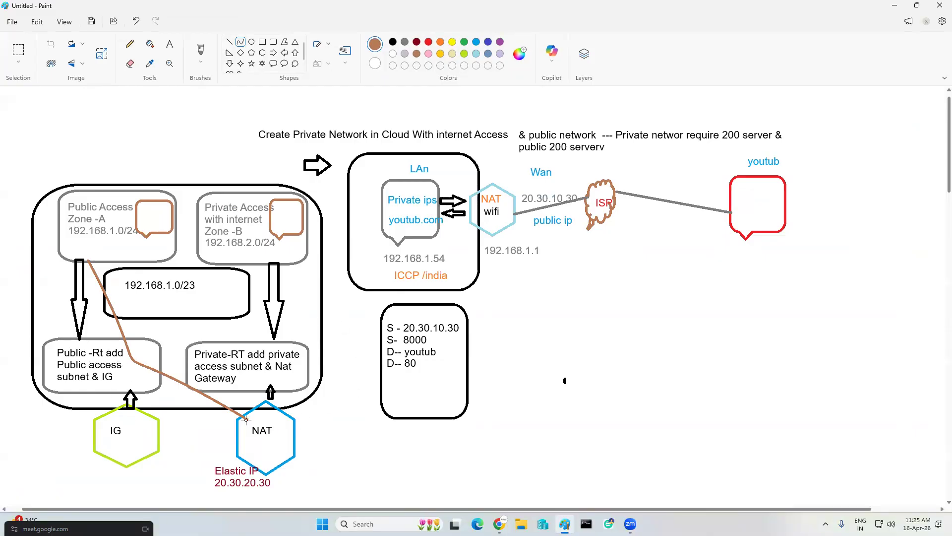
pyautogui.click(896, 4)
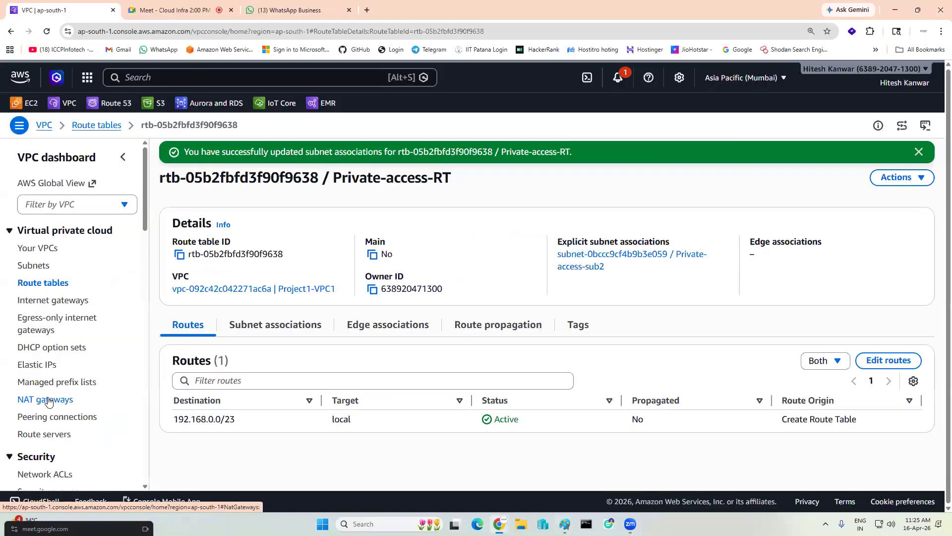
# Step: Start a new NAT gateway named Project1-Nat-Gateway and choose Project1-VPC1 as its VPC
pyautogui.click(49, 401)
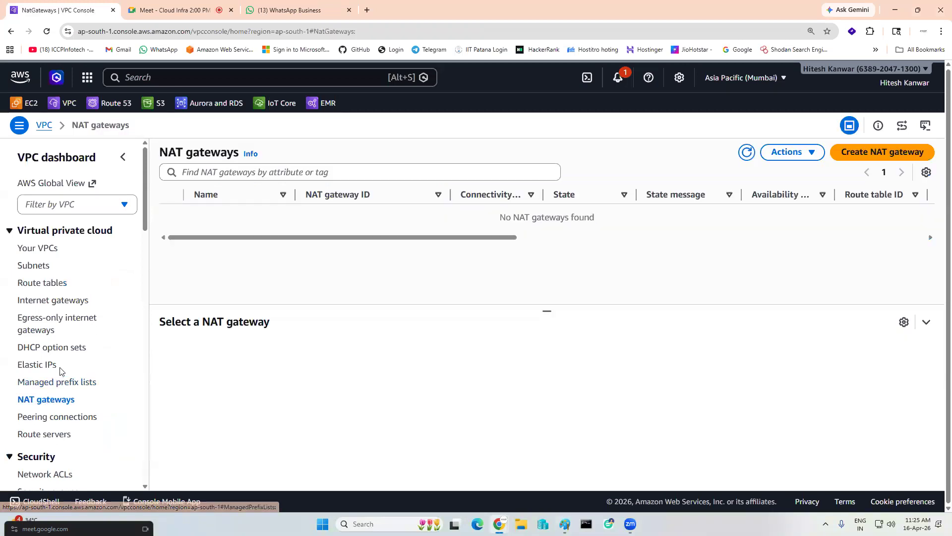
pyautogui.click(861, 153)
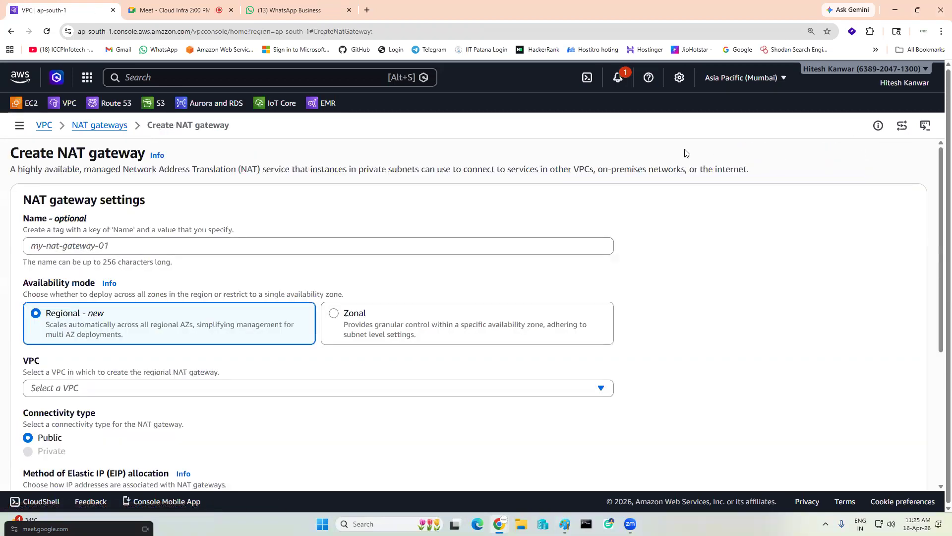
pyautogui.write('l')
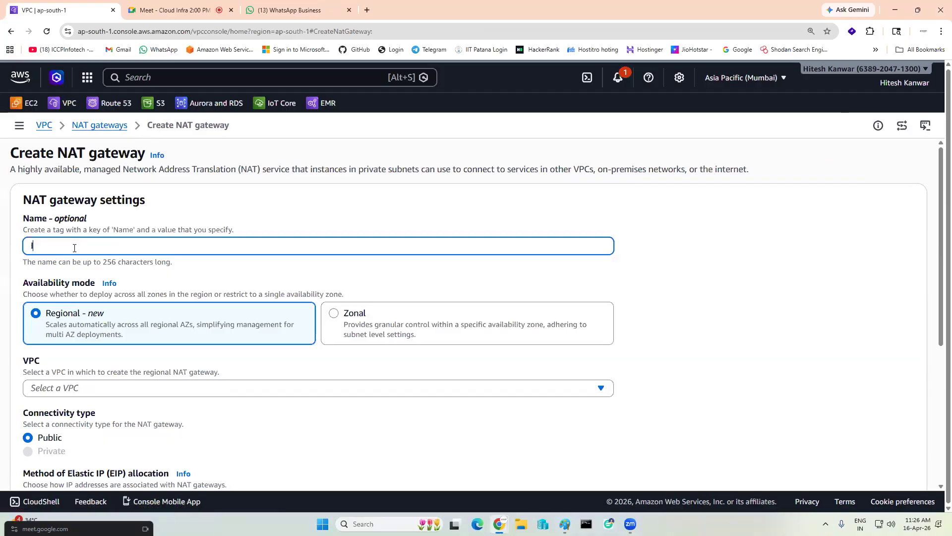
pyautogui.write('CCP-')
pyautogui.hotkey('ctrl', 'a')
pyautogui.press('BackSpace')
pyautogui.write('Project1-Nat-Gateway')
pyautogui.scroll(-2, 219, 317)
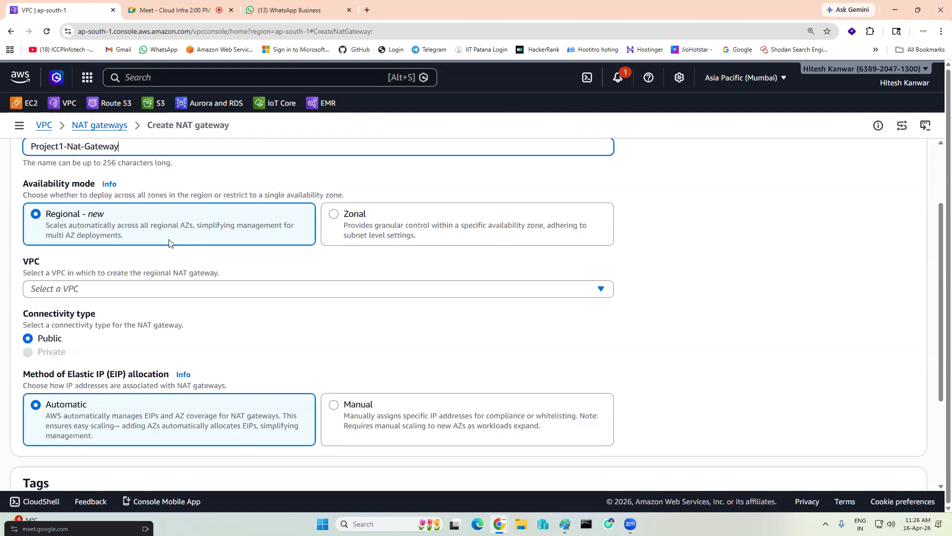
pyautogui.click(280, 289)
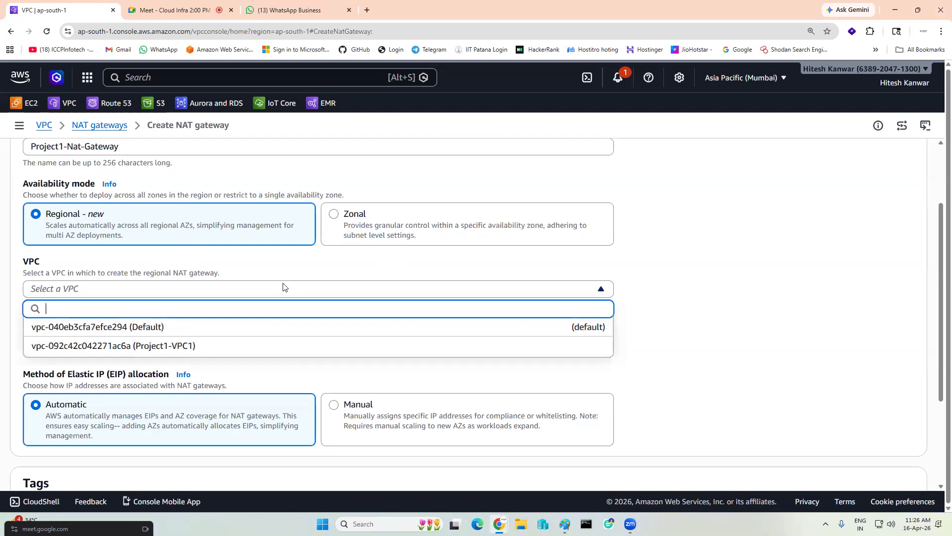
pyautogui.click(183, 347)
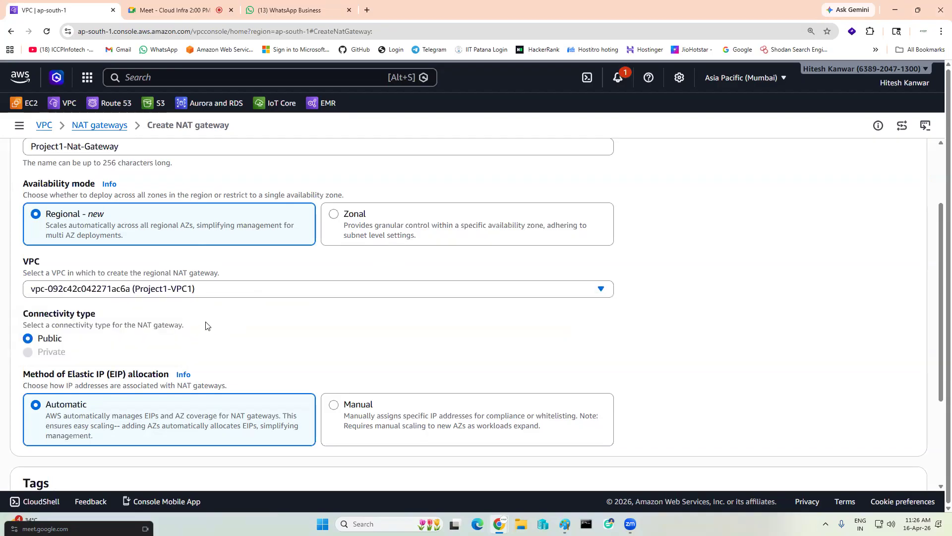
# Step: Try the Manual Elastic IP allocation method to examine its per-zone association settings, and set the method back to Automatic
pyautogui.scroll(-2, 208, 325)
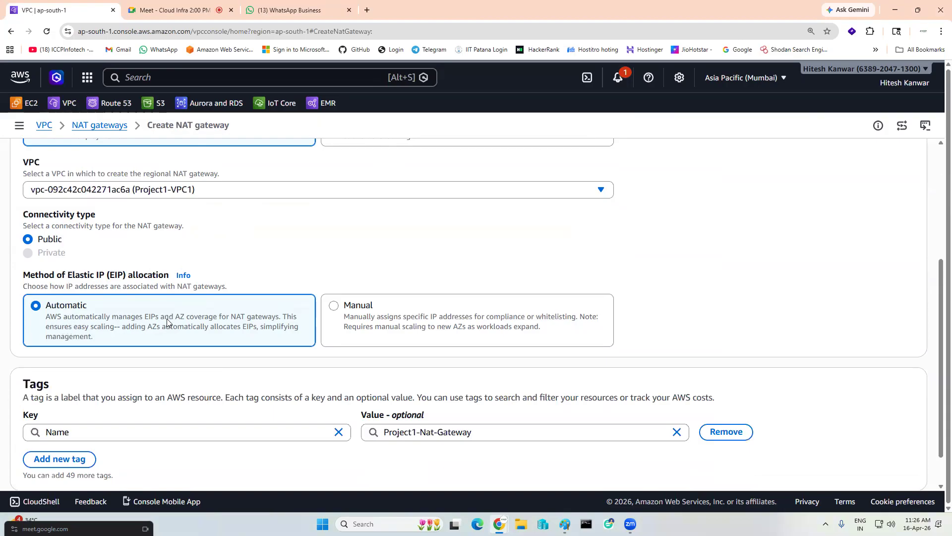
pyautogui.click(337, 314)
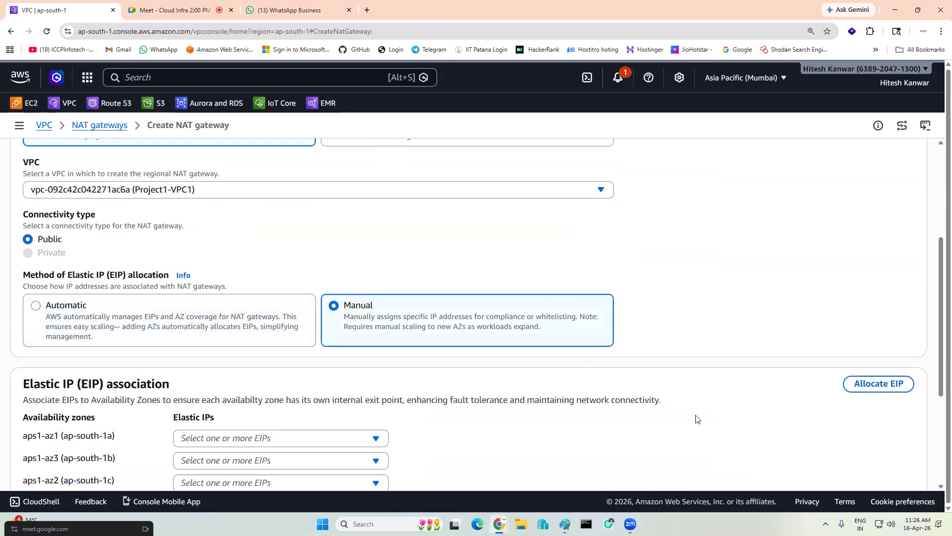
pyautogui.scroll(-2, 683, 388)
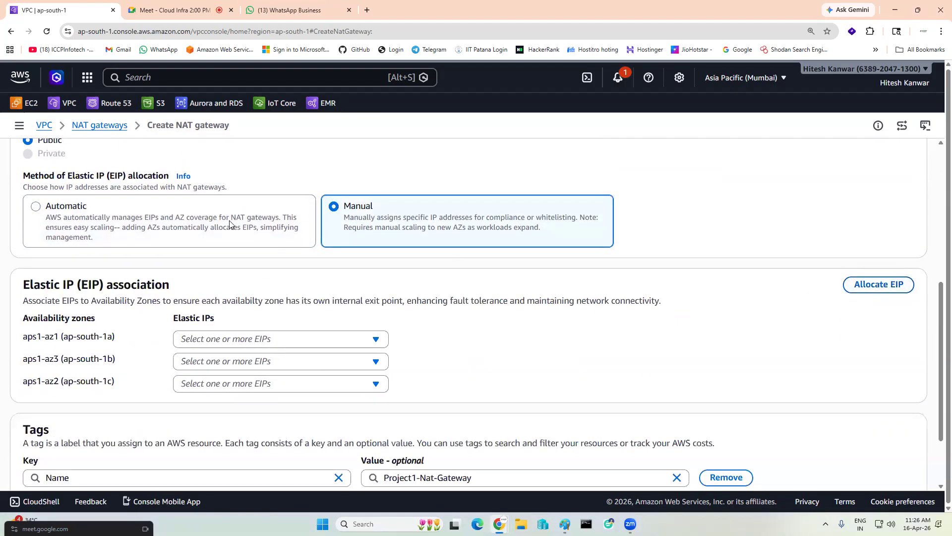
pyautogui.scroll(2, 65, 304)
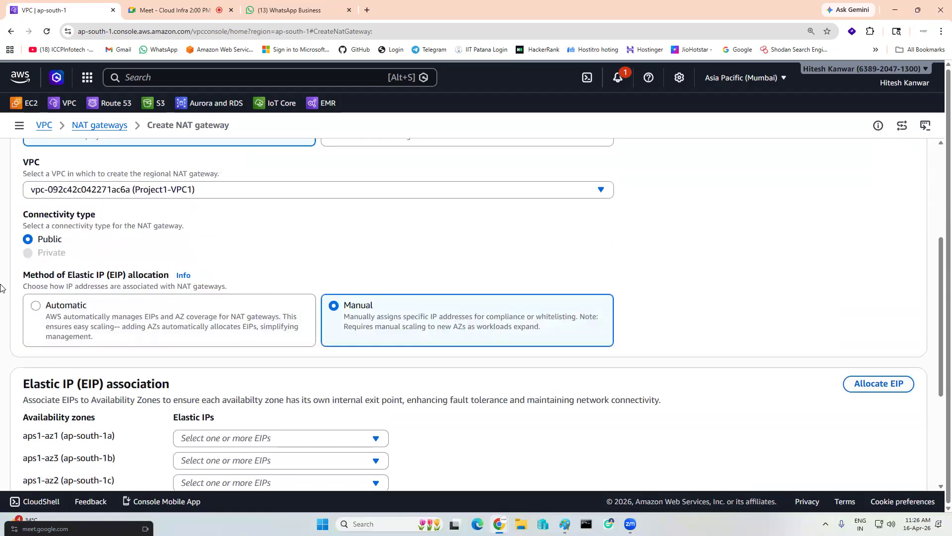
pyautogui.click(65, 305)
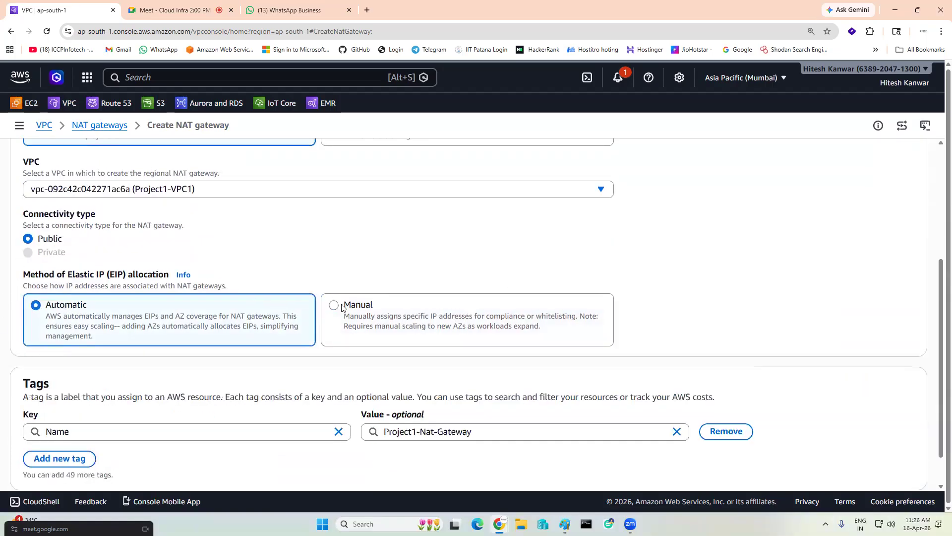
pyautogui.scroll(-1, 342, 306)
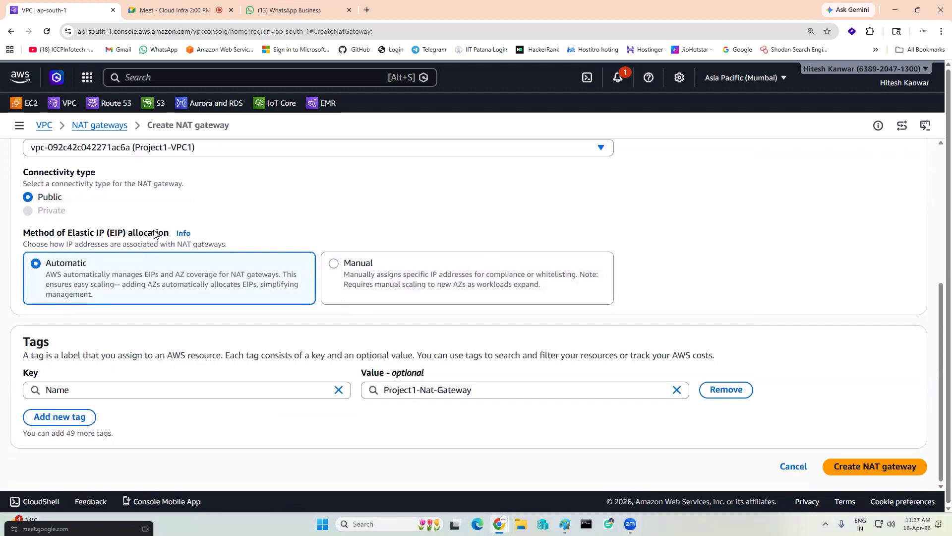
# Step: Create the configured Project1-Nat-Gateway and return to the list of NAT gateways
pyautogui.click(839, 465)
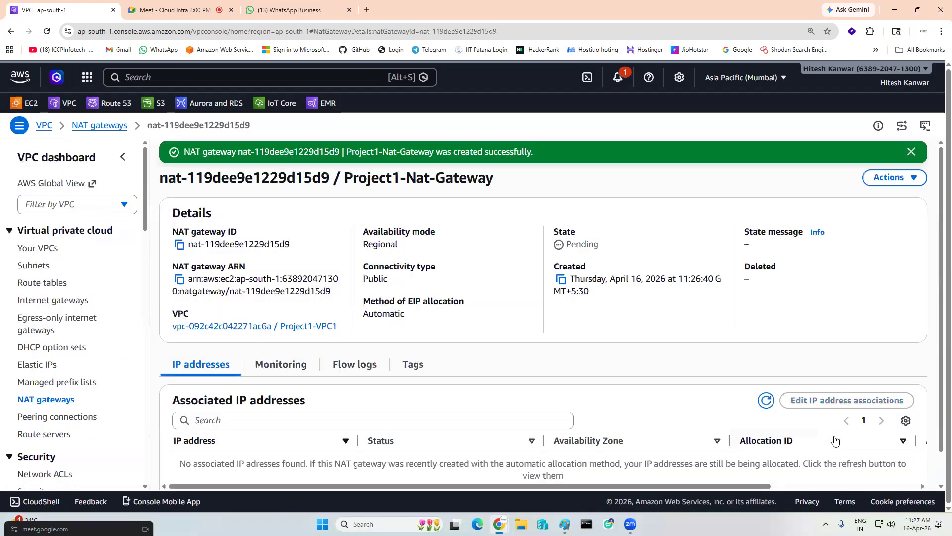
pyautogui.scroll(-1, 252, 351)
pyautogui.click(45, 399)
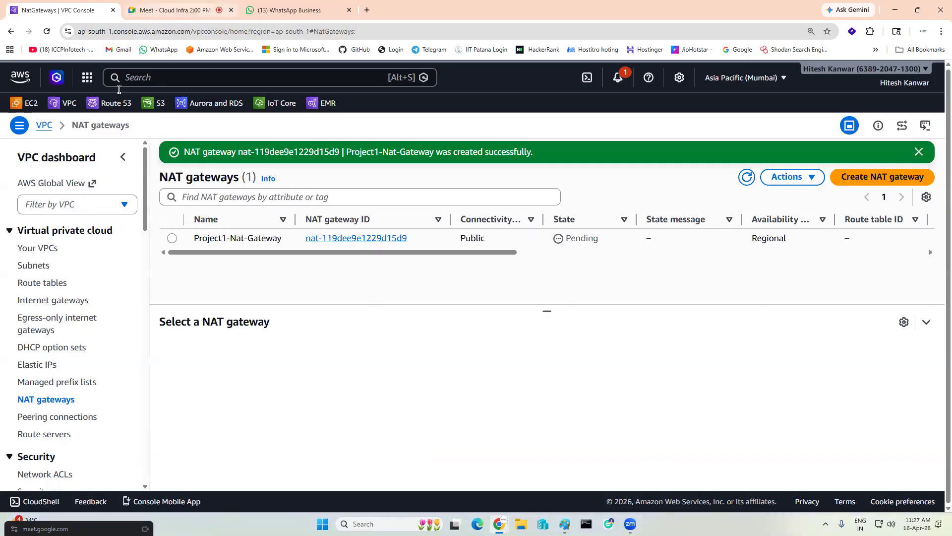
# Step: Open the EC2 console in a separate browser tab and go to its Instances list
pyautogui.rightClick(33, 109)
pyautogui.click(67, 120)
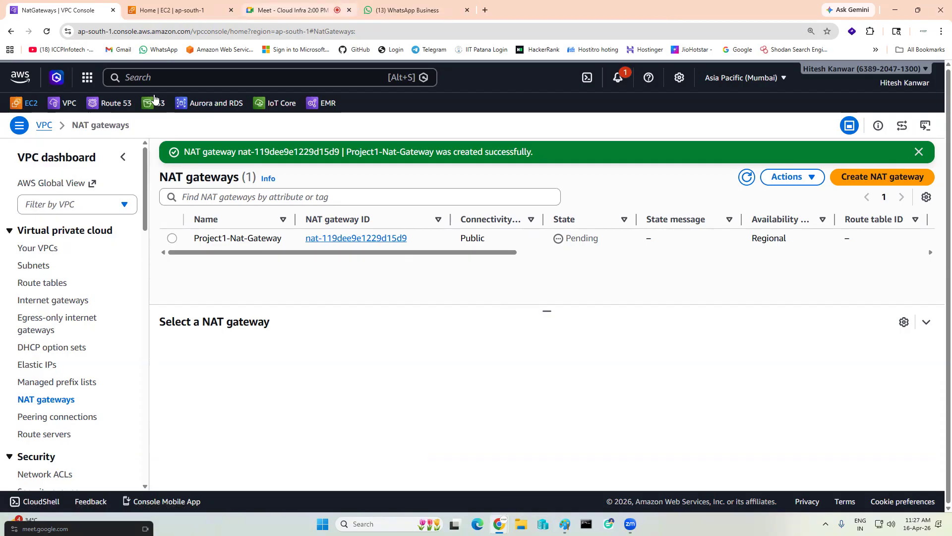
pyautogui.hotkey('ctrl', 'Tab')
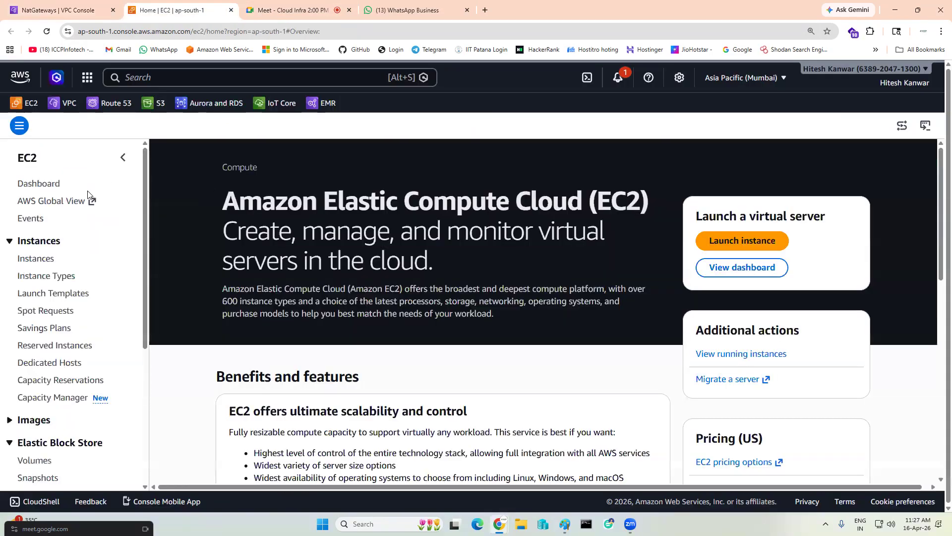
pyautogui.click(30, 105)
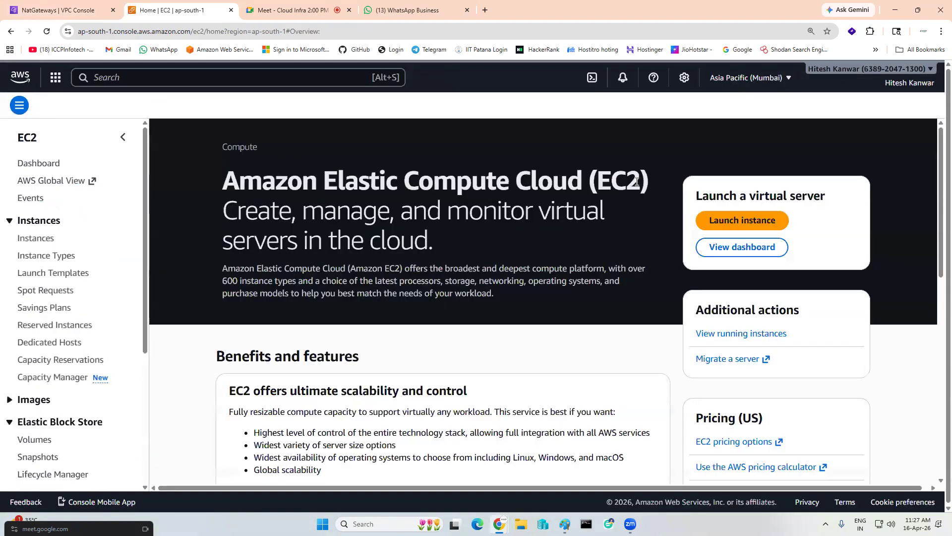
pyautogui.click(732, 233)
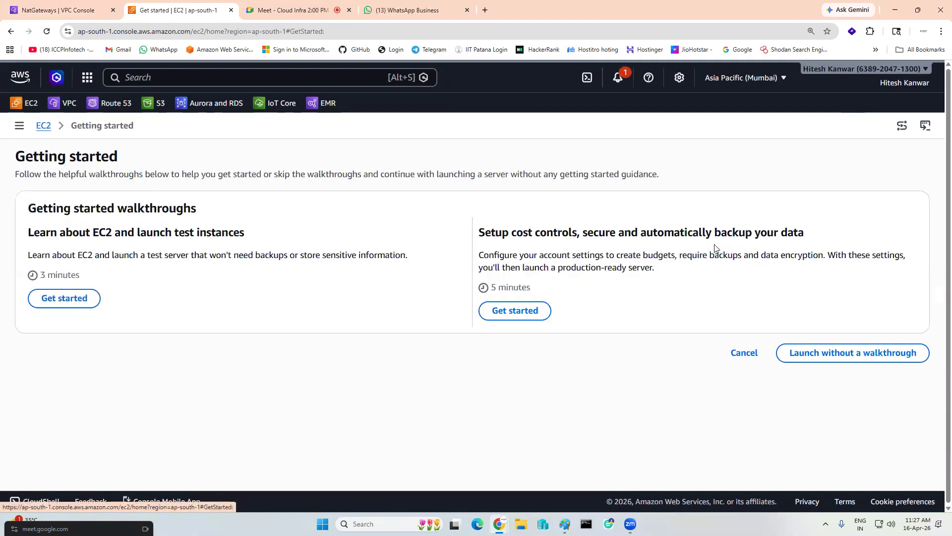
pyautogui.click(44, 127)
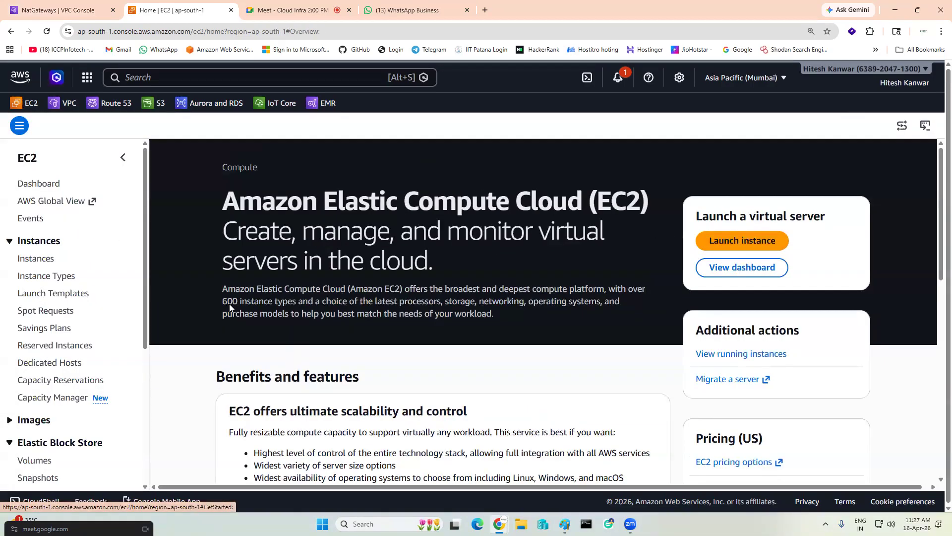
pyautogui.click(32, 258)
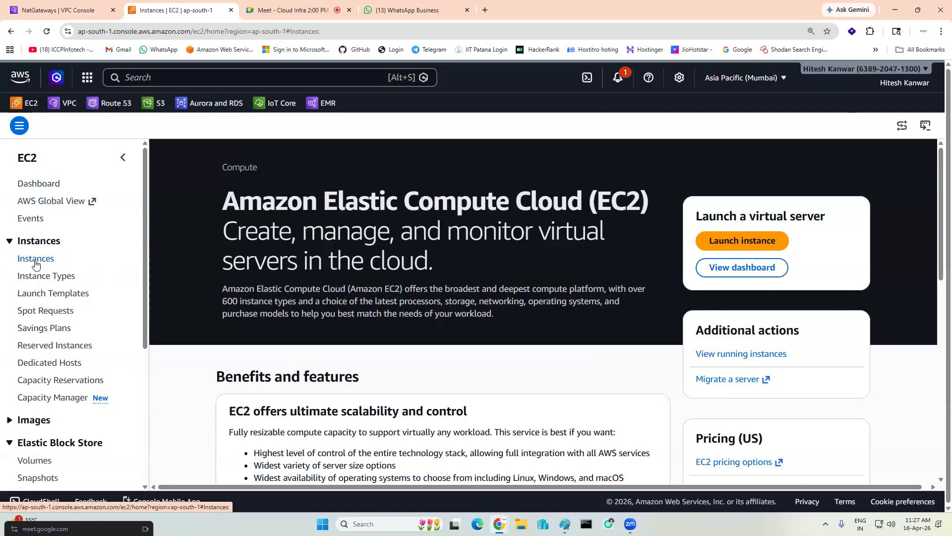
# Step: Start launching a new EC2 instance and name it Public-Access-Sub1-VM1
pyautogui.click(837, 156)
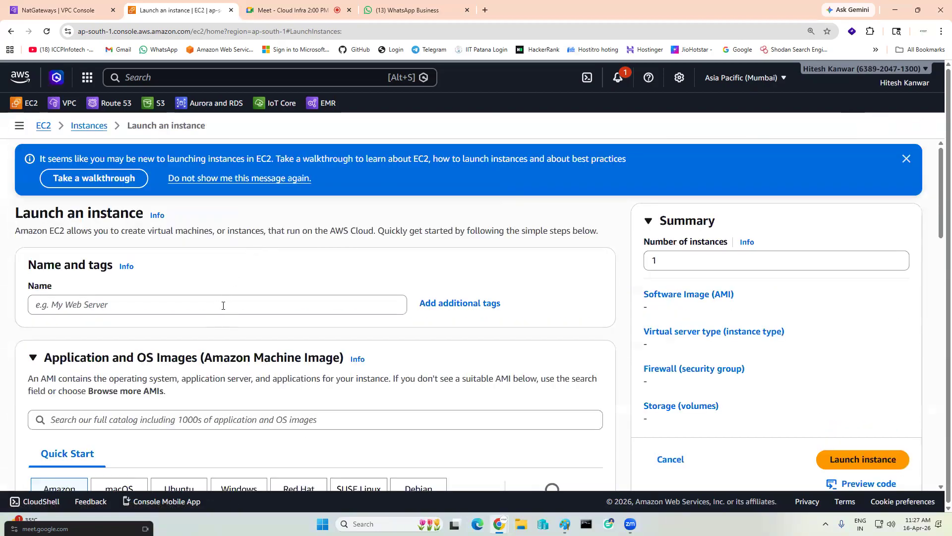
pyautogui.click(223, 305)
pyautogui.write('Publ')
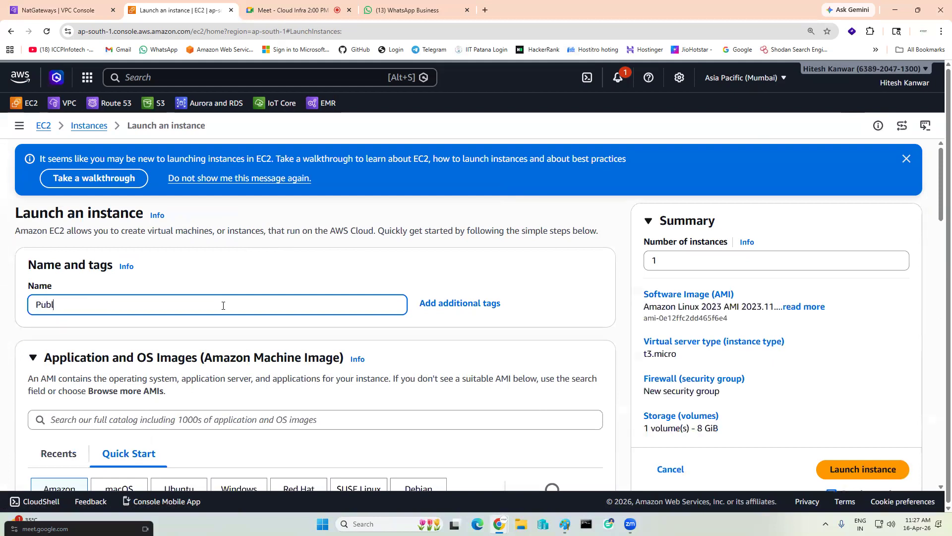
pyautogui.write('ic-Access-Sub1-VM1')
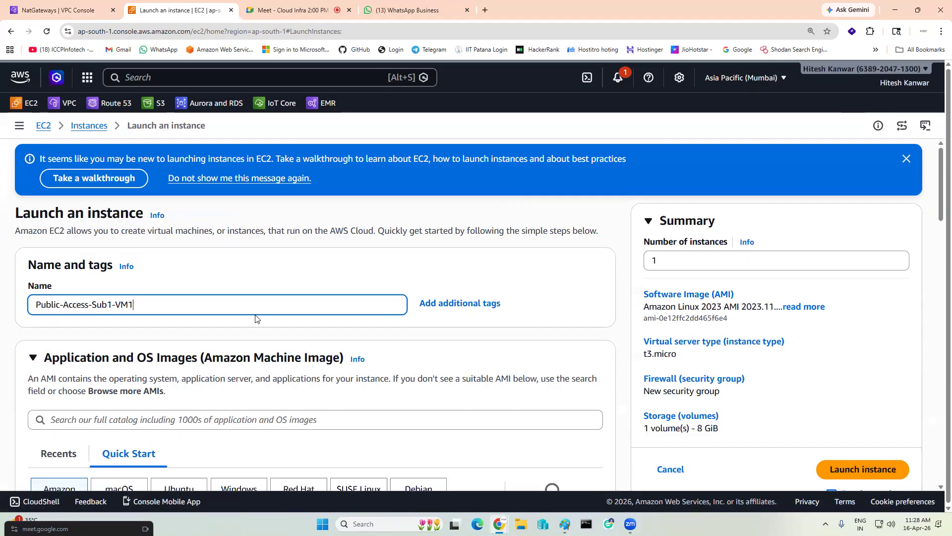
# Step: Choose the Windows image Microsoft Windows Server 2016 Base as the instance's AMI
pyautogui.scroll(-3, 255, 319)
pyautogui.click(240, 363)
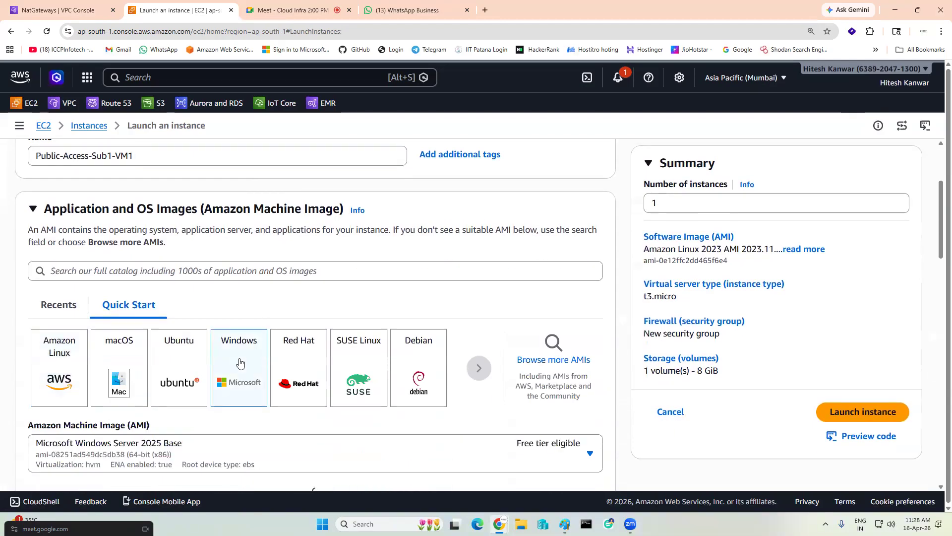
pyautogui.click(528, 463)
pyautogui.scroll(-3, 229, 291)
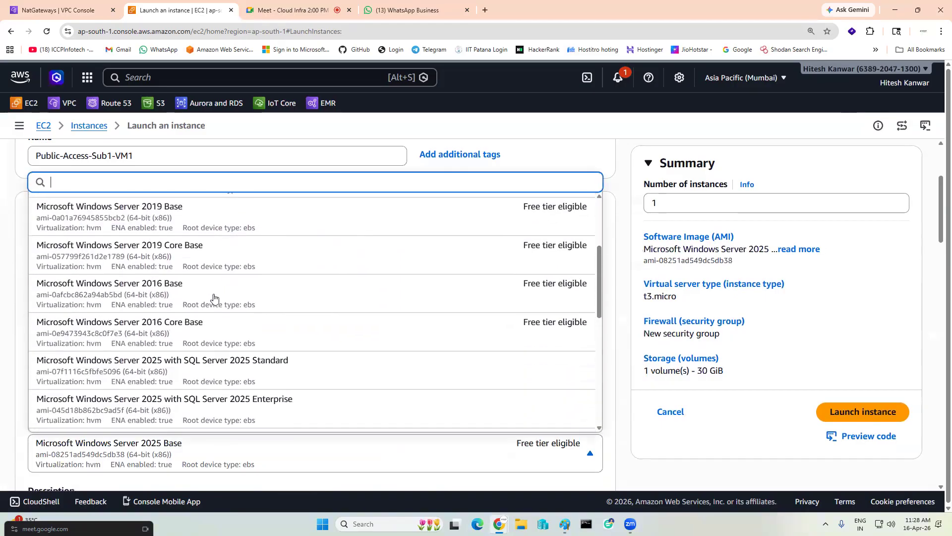
pyautogui.click(170, 300)
# Step: Select the existing iccpproject2026 key pair for logging in to the instance
pyautogui.scroll(-10, 503, 355)
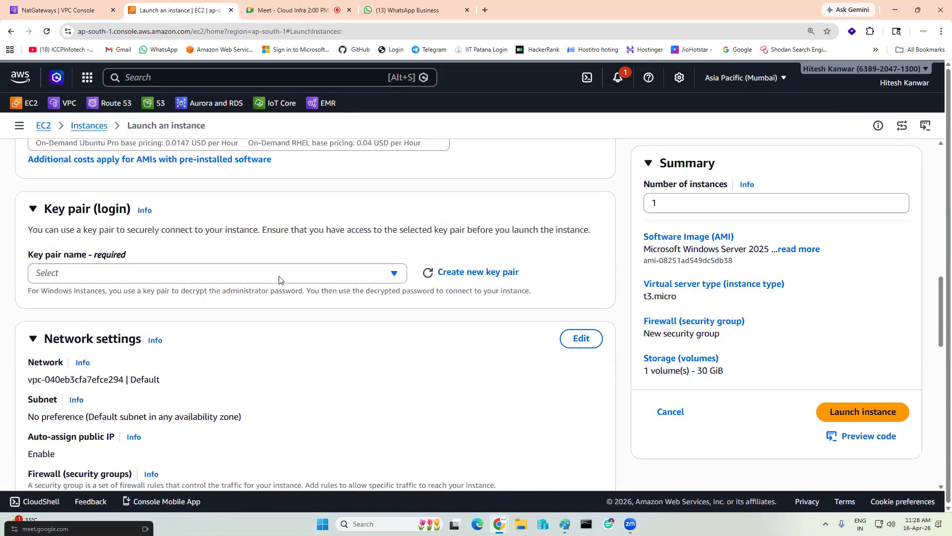
pyautogui.scroll(2, 280, 279)
pyautogui.click(116, 359)
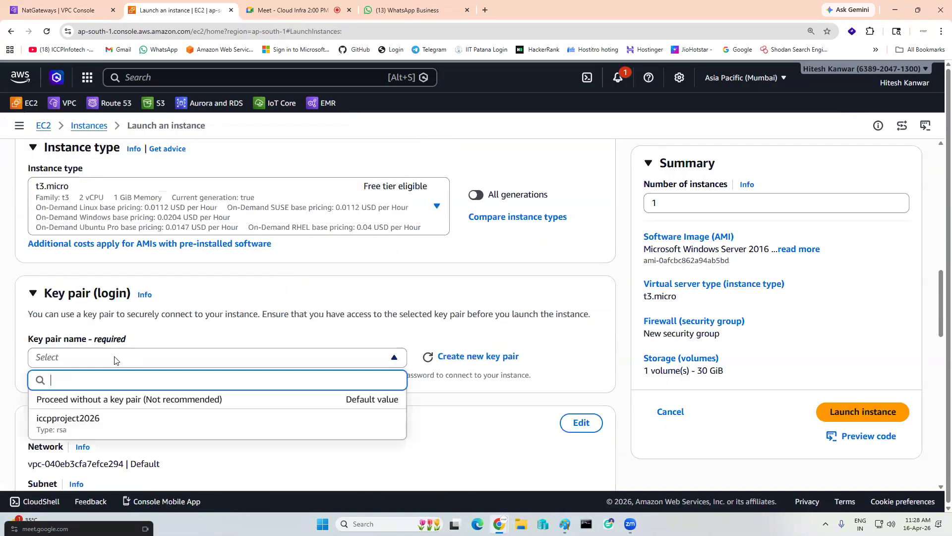
pyautogui.click(69, 419)
# Step: Edit the instance's network settings to use Project1-VPC1 and enable auto-assignment of a public IP
pyautogui.scroll(-3, 200, 299)
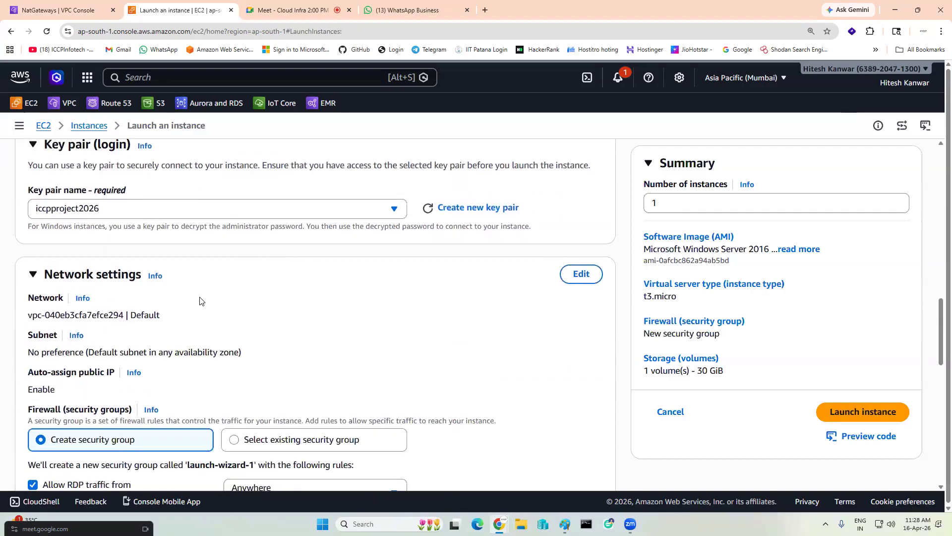
pyautogui.click(582, 274)
pyautogui.click(292, 320)
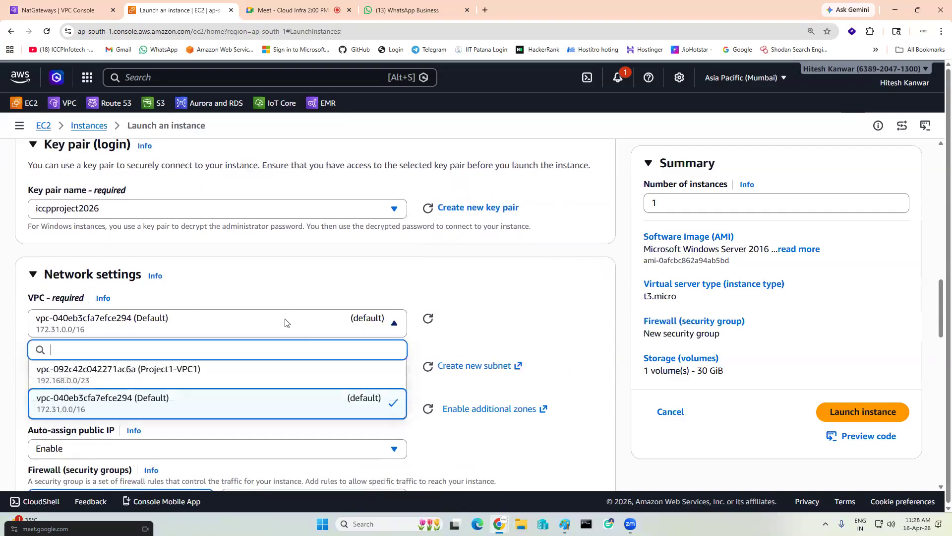
pyautogui.click(192, 377)
pyautogui.scroll(-2, 331, 285)
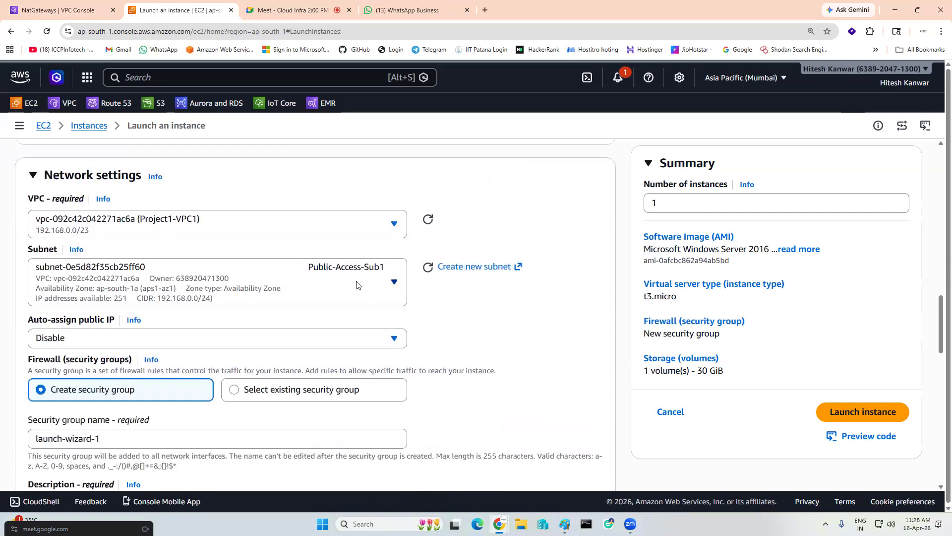
pyautogui.scroll(-2, 213, 251)
pyautogui.click(211, 245)
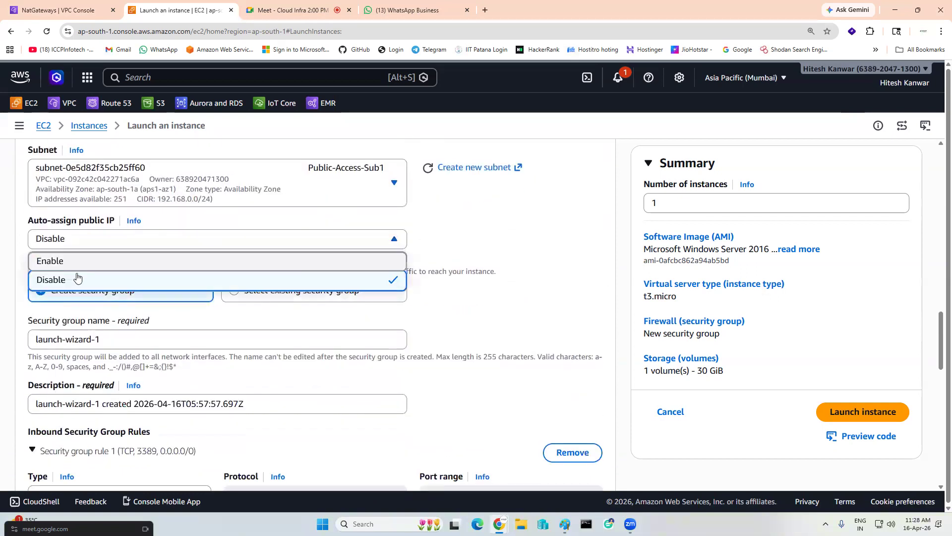
pyautogui.click(72, 261)
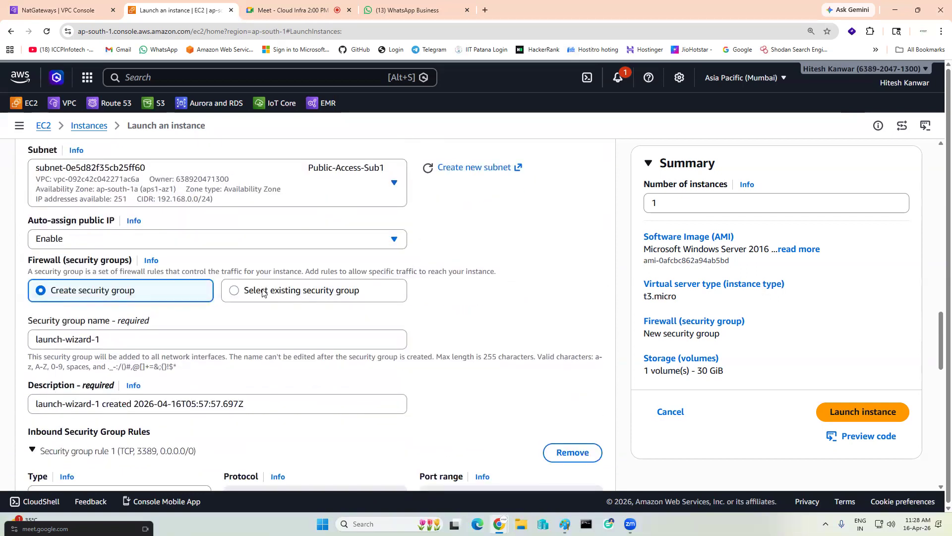
# Step: Name the new security group Project-Vpc1-SG and give it the description all-traffic
pyautogui.moveTo(130, 345); pyautogui.dragTo(1, 323)
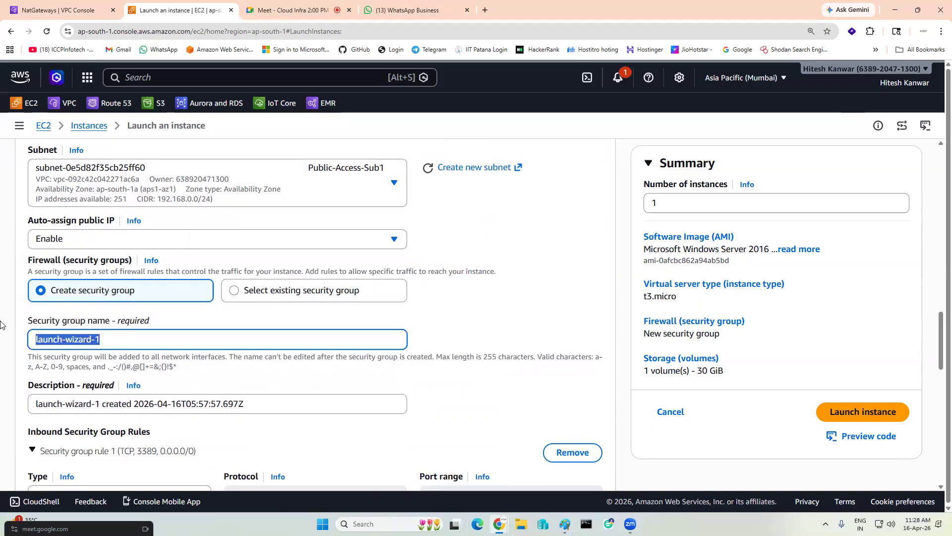
pyautogui.write('Proj')
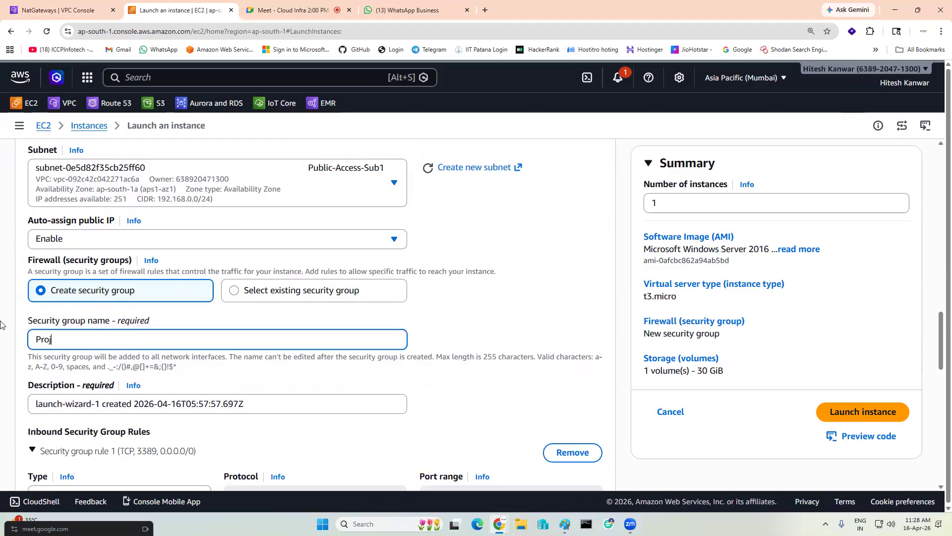
pyautogui.write('ect-Vpc1-SG')
pyautogui.scroll(-2, 2, 318)
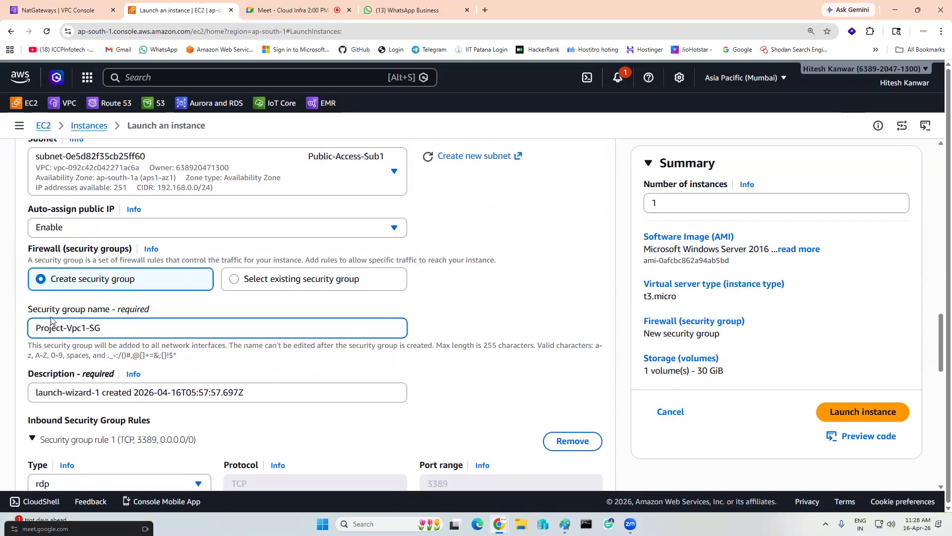
pyautogui.press('Tab')
pyautogui.write('al')
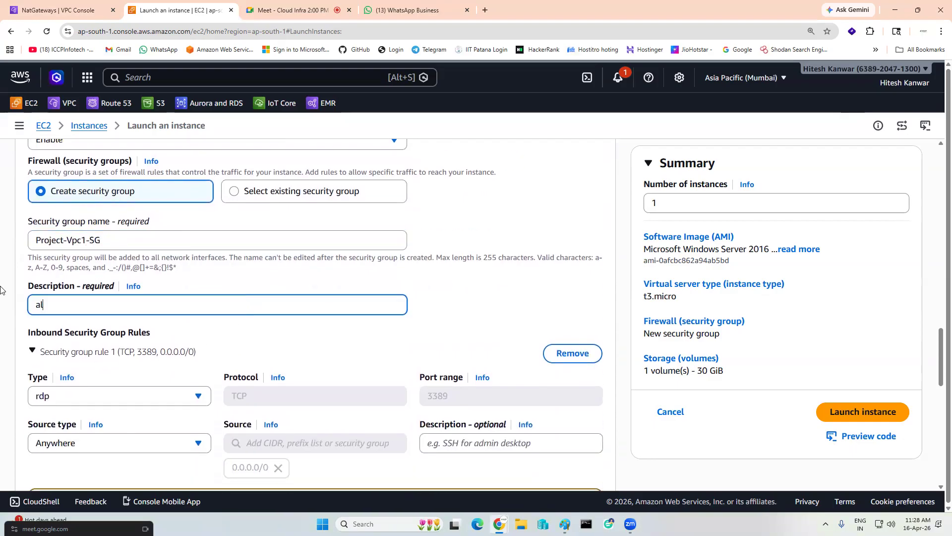
pyautogui.write('l-traffic')
# Step: Set the inbound security group rule's type to All traffic and launch the instance
pyautogui.scroll(-2, 41, 285)
pyautogui.click(188, 303)
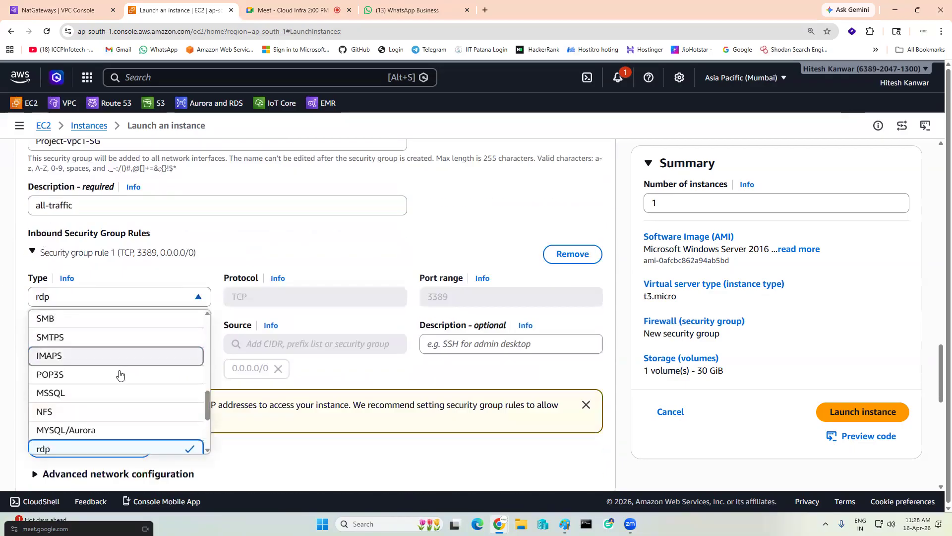
pyautogui.scroll(-3, 119, 374)
pyautogui.scroll(-1, 80, 388)
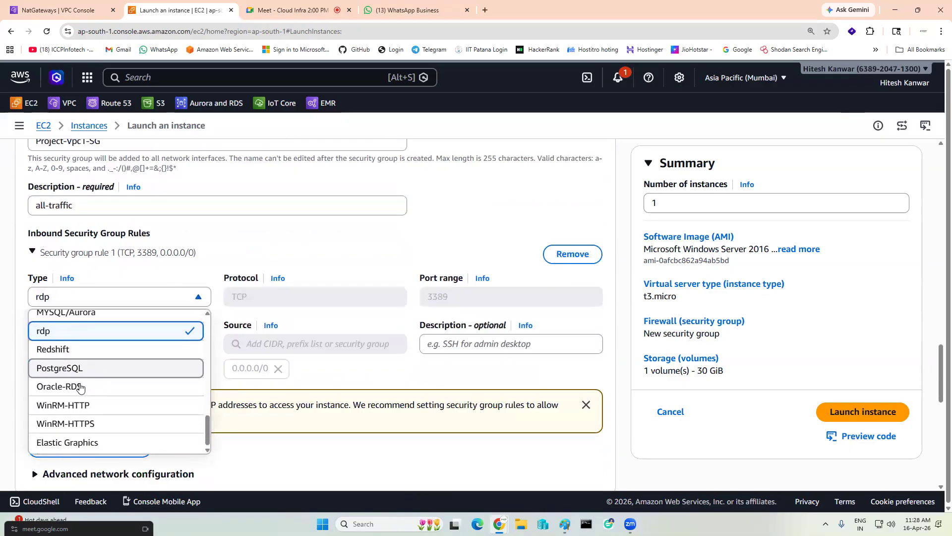
pyautogui.scroll(9, 81, 387)
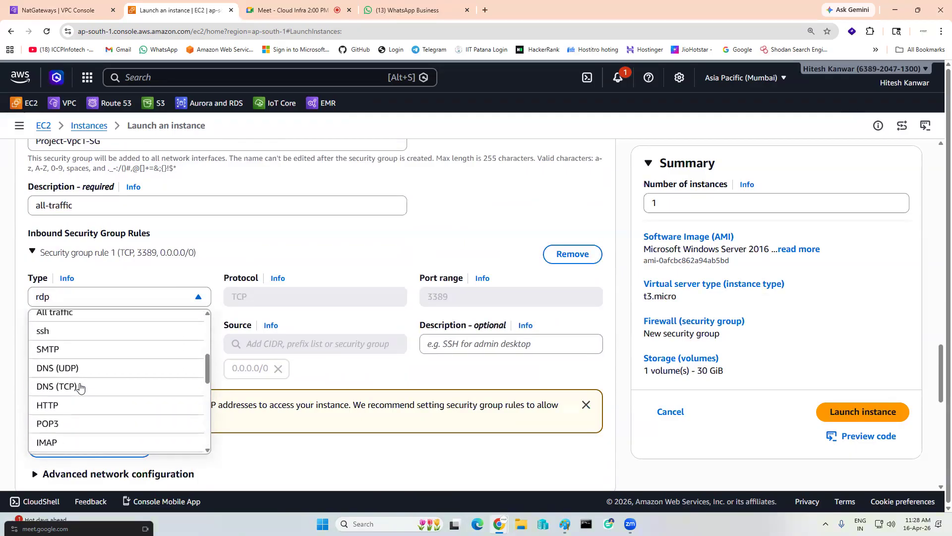
pyautogui.scroll(1, 65, 315)
pyautogui.click(67, 317)
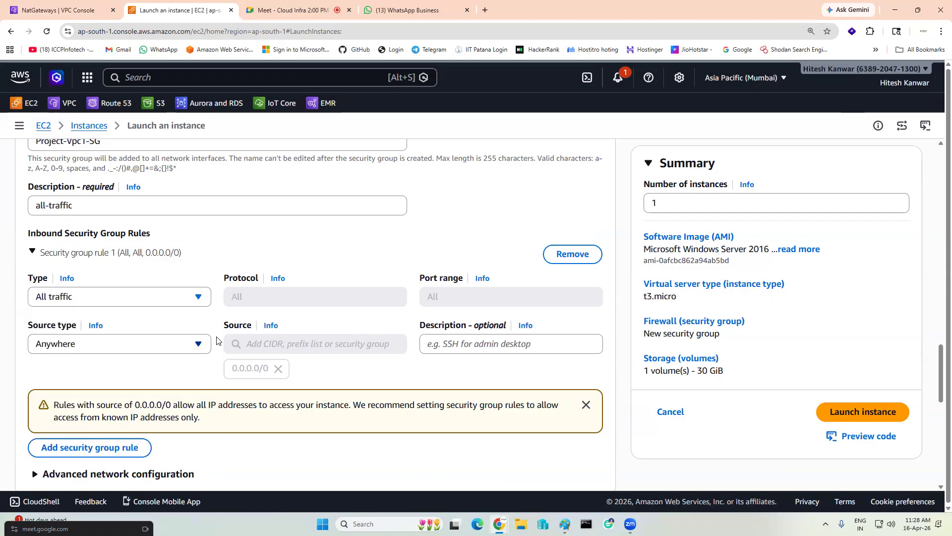
pyautogui.scroll(-3, 215, 336)
pyautogui.click(842, 415)
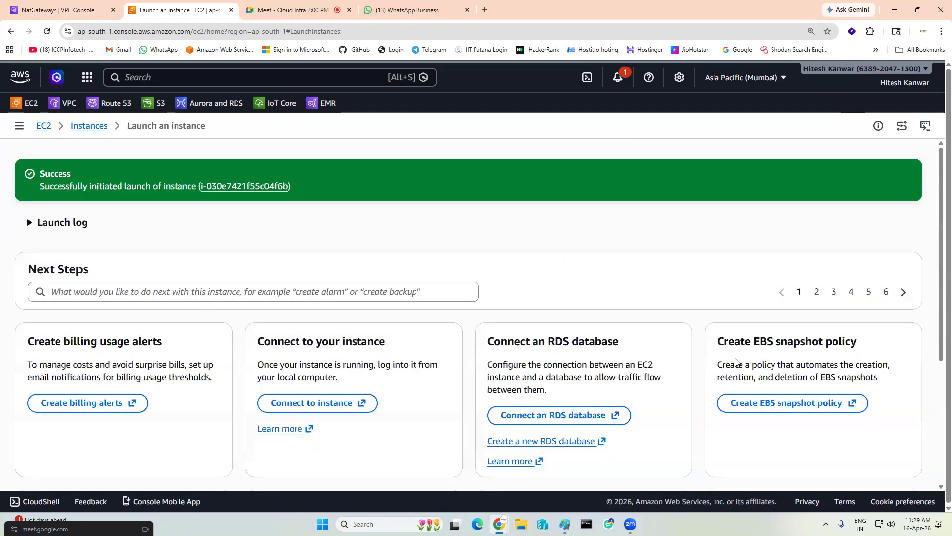
# Step: Start launching another EC2 instance from the Instances list and name it Private-access-sub2-Vm1
pyautogui.click(80, 126)
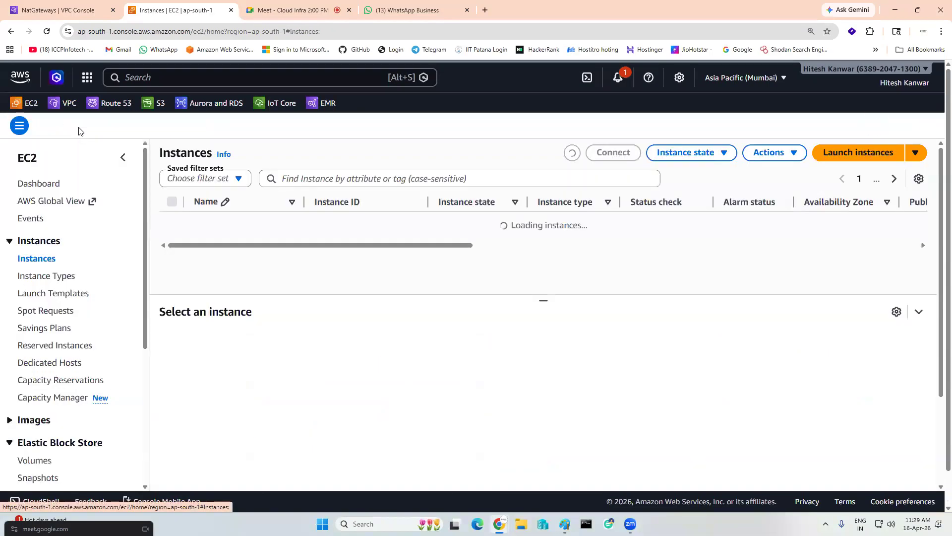
pyautogui.click(867, 155)
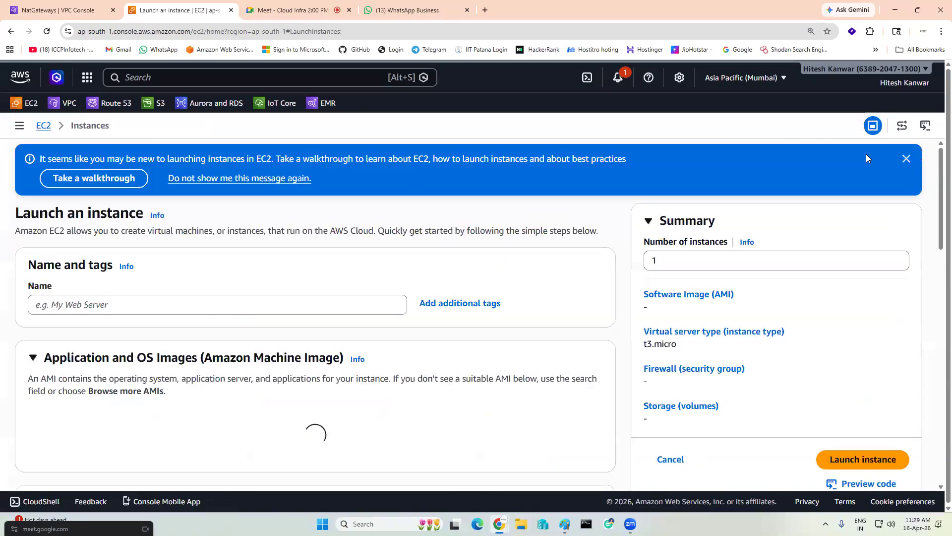
pyautogui.click(191, 304)
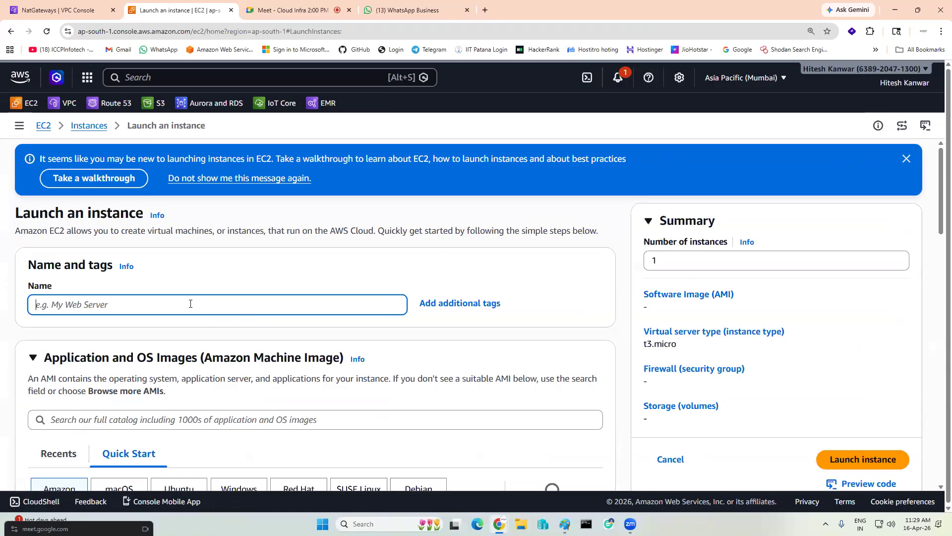
pyautogui.write('Private-ac')
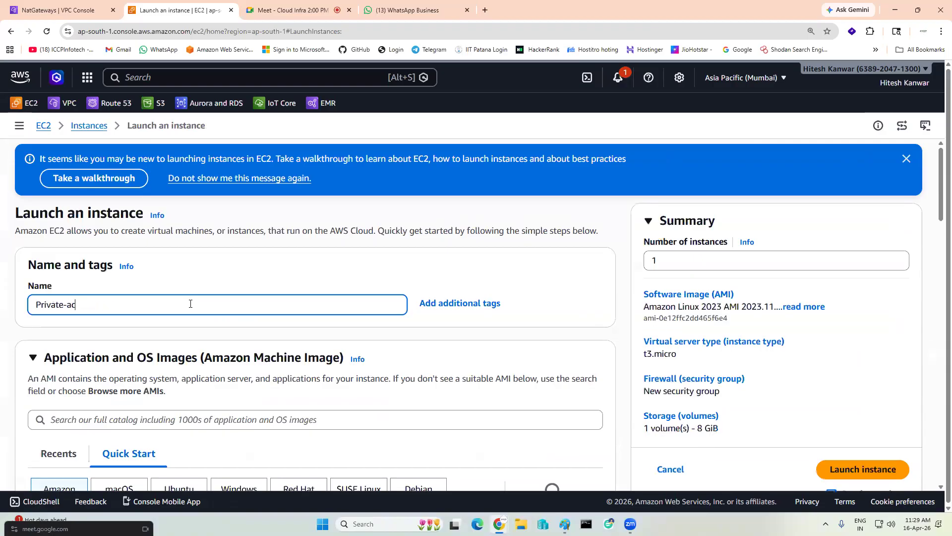
pyautogui.write('cess-')
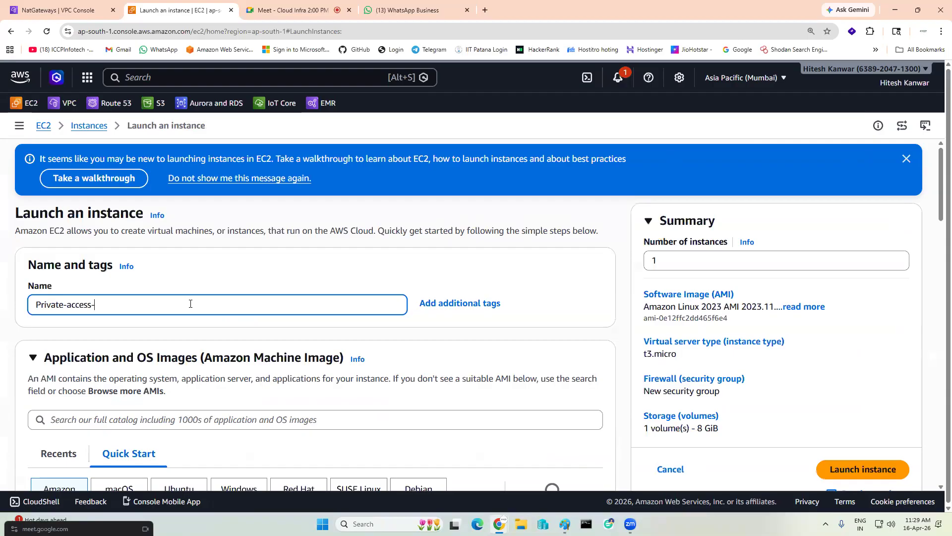
pyautogui.write('sub2-Vm1')
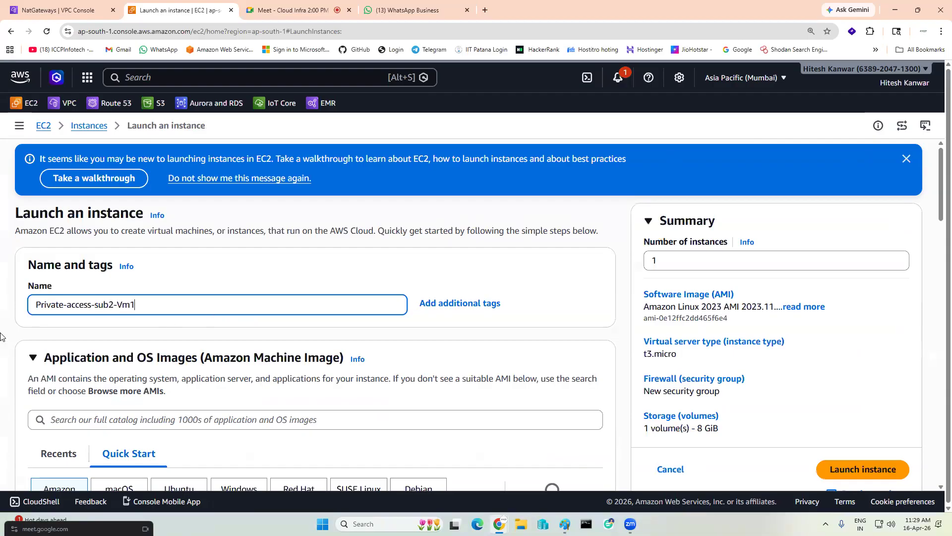
# Step: Choose the Windows image Microsoft Windows Server 2016 Base as the new instance's AMI
pyautogui.scroll(-4, 173, 327)
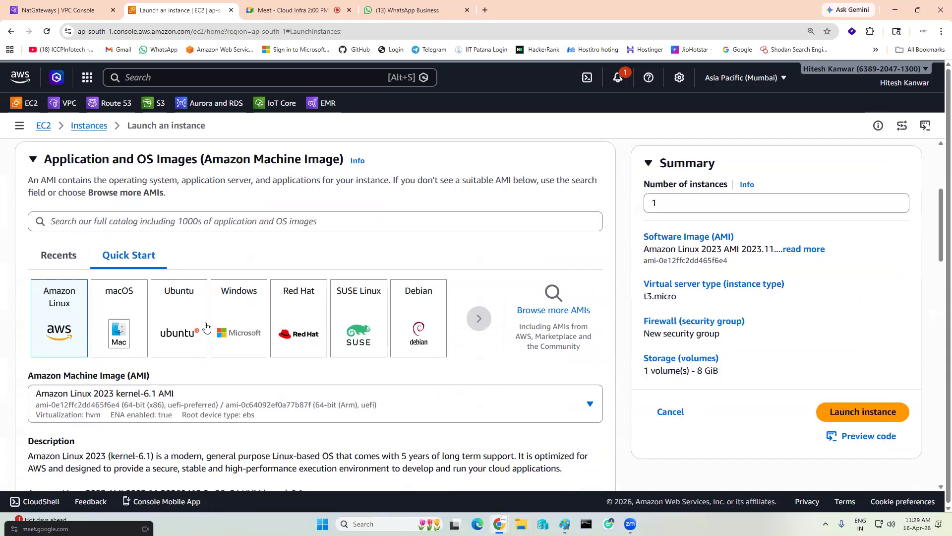
pyautogui.click(238, 306)
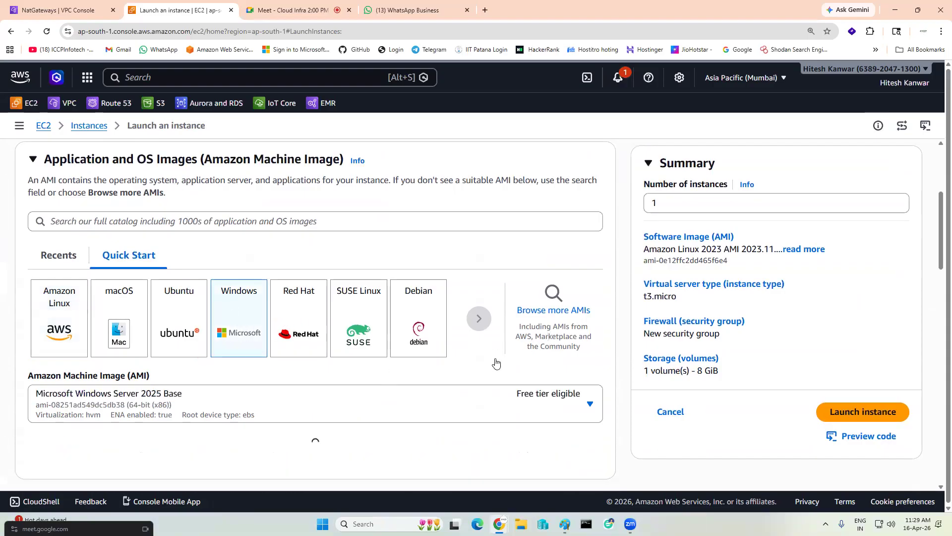
pyautogui.scroll(-1, 476, 372)
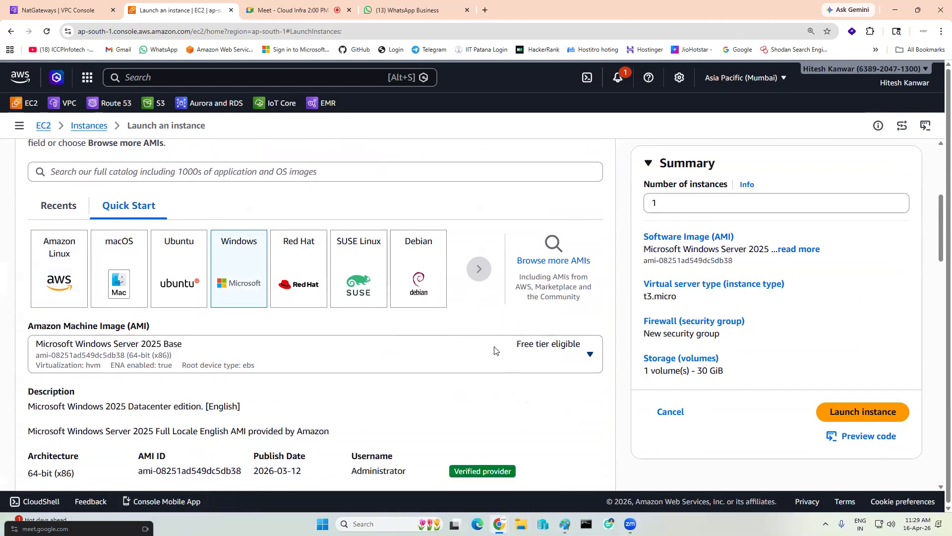
pyautogui.click(496, 350)
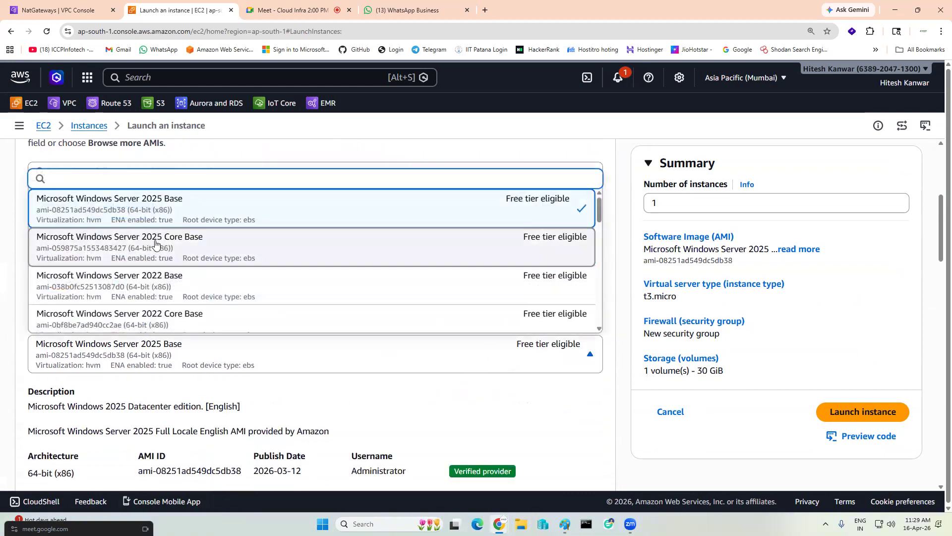
pyautogui.scroll(-2, 157, 293)
pyautogui.scroll(-1, 157, 294)
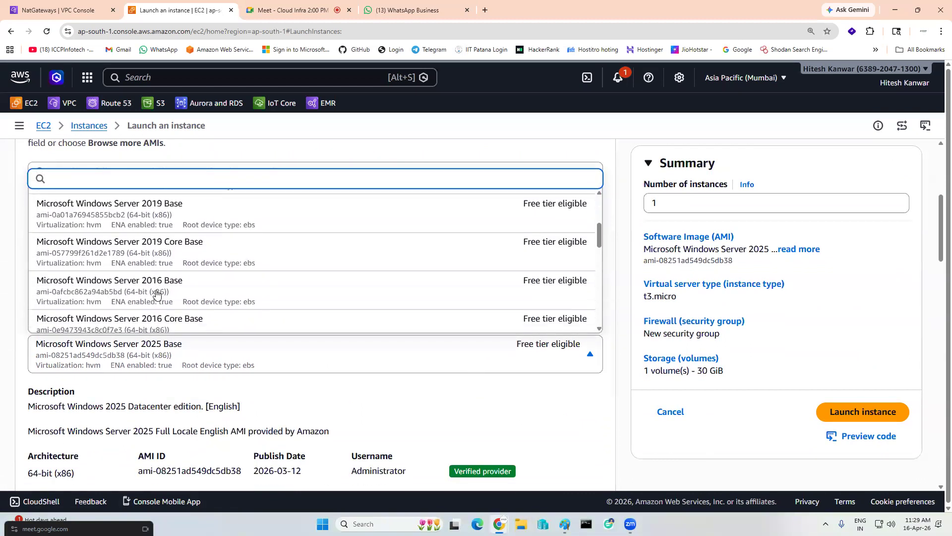
pyautogui.click(157, 294)
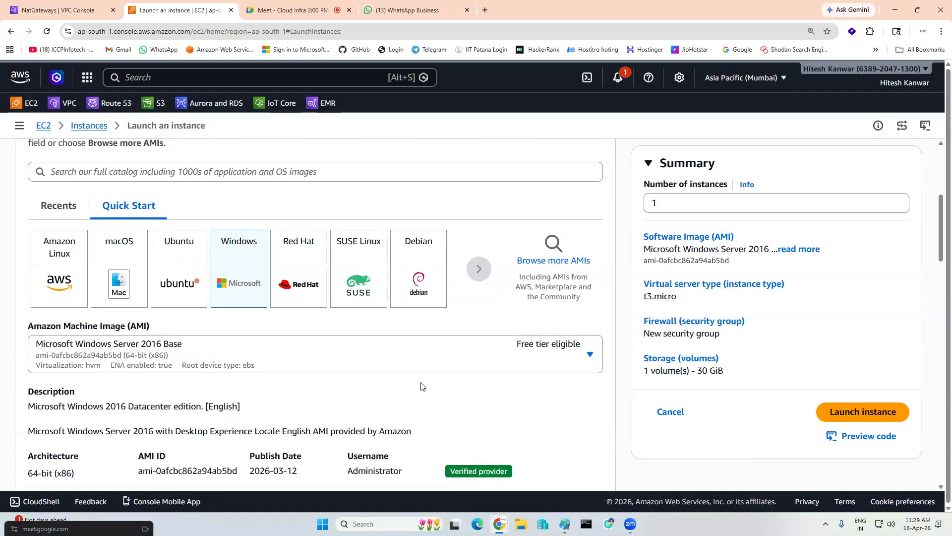
# Step: Select iccpproject2026 as the instance's login key pair
pyautogui.scroll(-4, 420, 385)
pyautogui.scroll(-3, 292, 342)
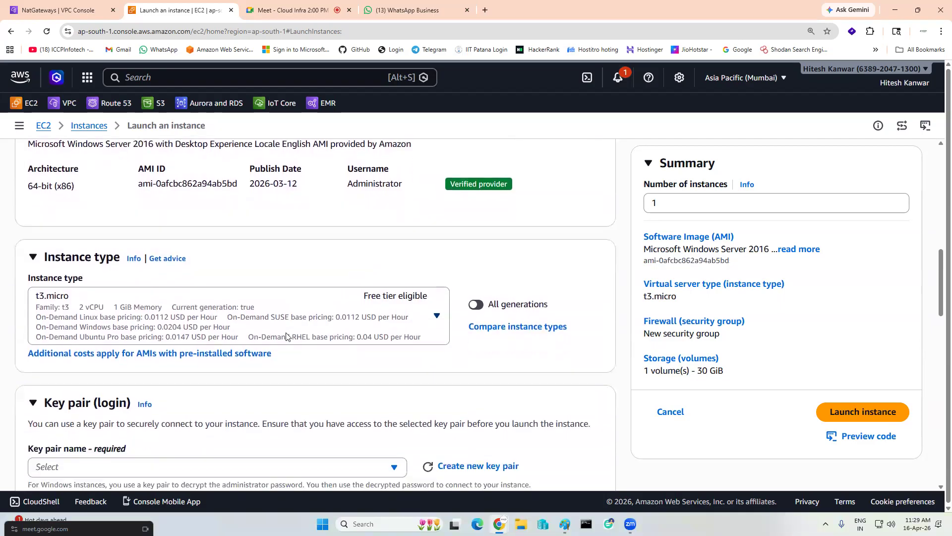
pyautogui.click(260, 357)
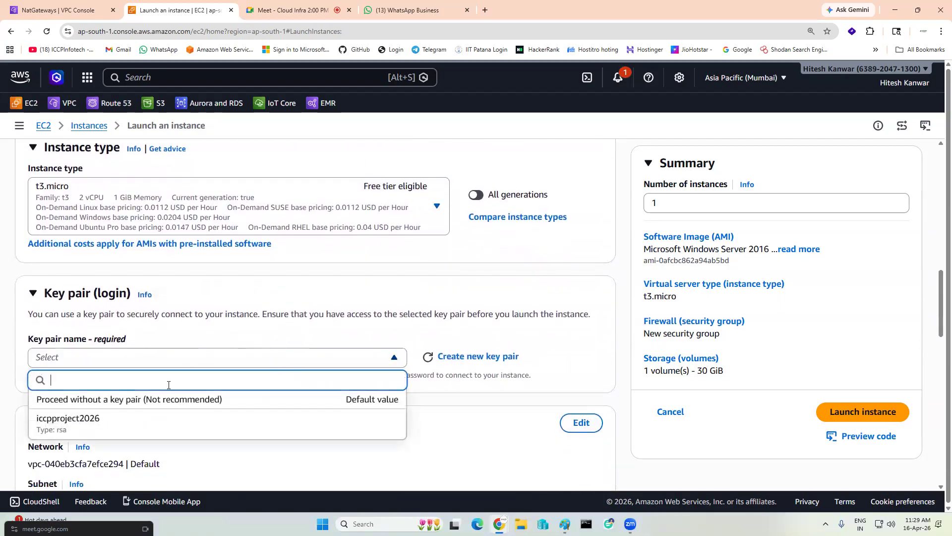
pyautogui.click(105, 420)
# Step: Edit the instance's network settings to use Project1-VPC1 and the Private-access-sub2 subnet
pyautogui.scroll(-3, 523, 259)
pyautogui.click(581, 227)
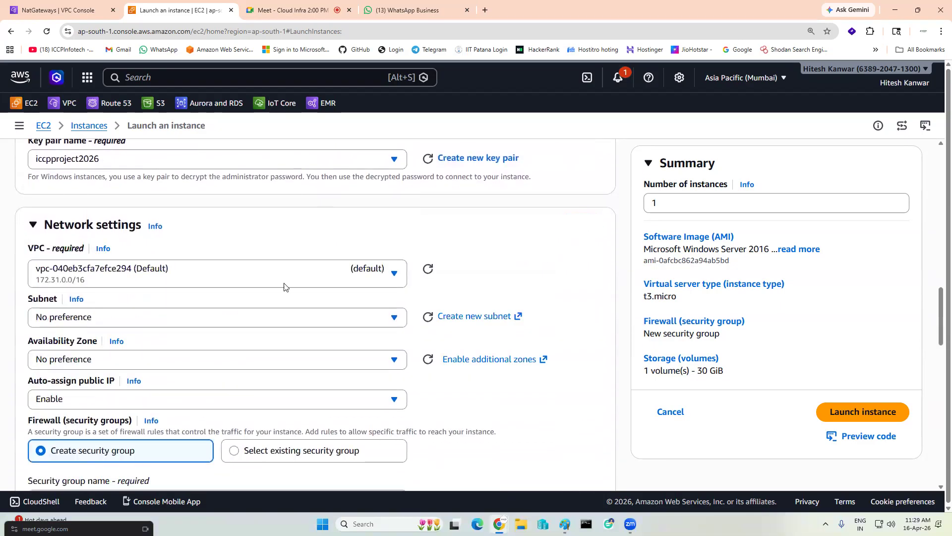
pyautogui.click(201, 273)
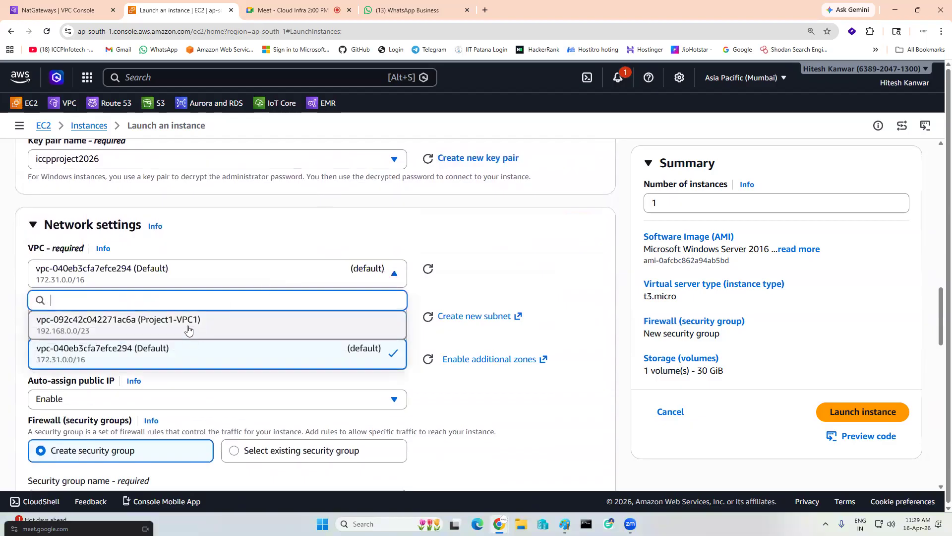
pyautogui.click(189, 330)
pyautogui.click(306, 339)
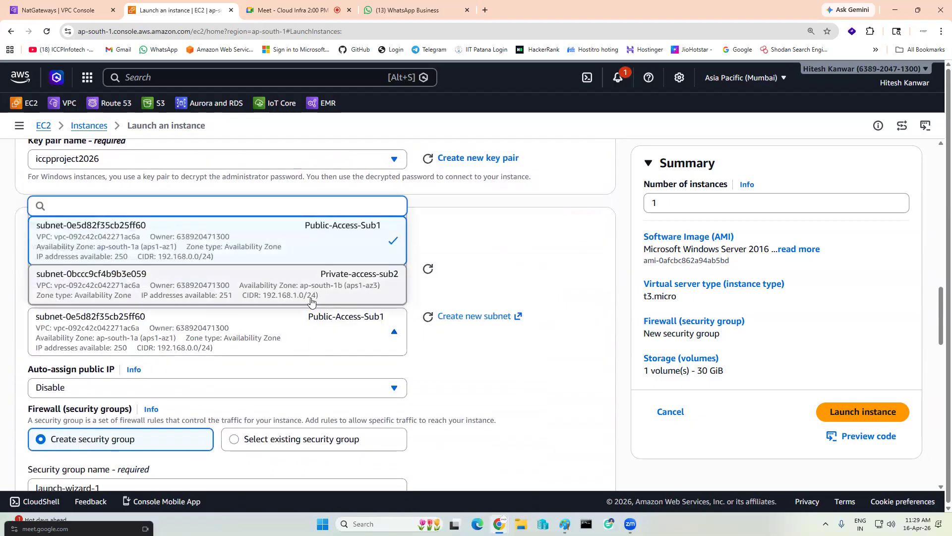
pyautogui.click(300, 275)
# Step: Assign the existing security group Project-Vpc1-SG to the instance and launch it
pyautogui.scroll(-1, 125, 323)
pyautogui.scroll(-1, 125, 323)
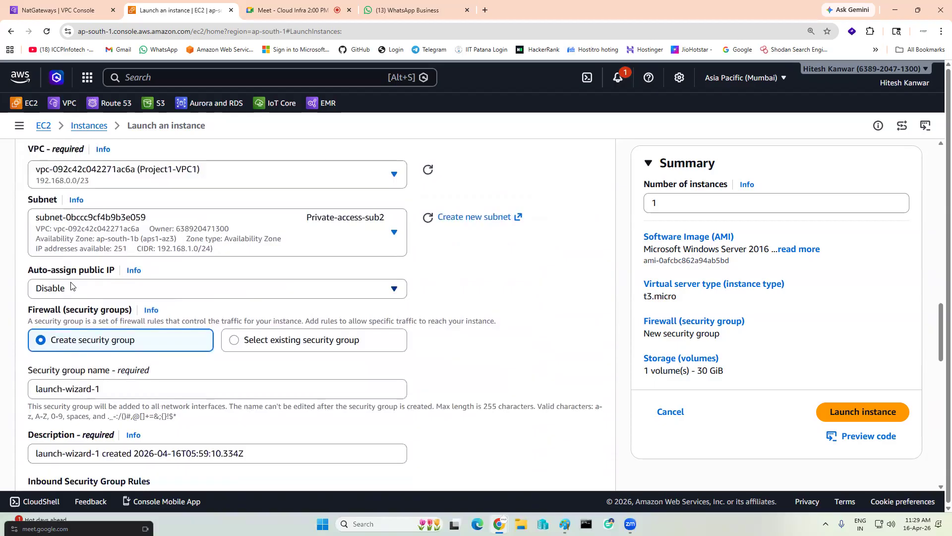
pyautogui.scroll(-2, 142, 287)
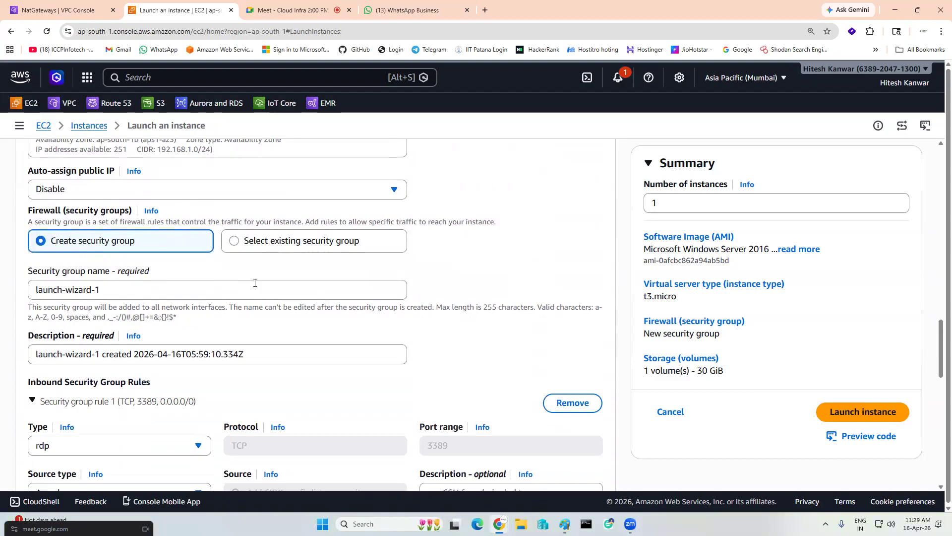
pyautogui.click(275, 245)
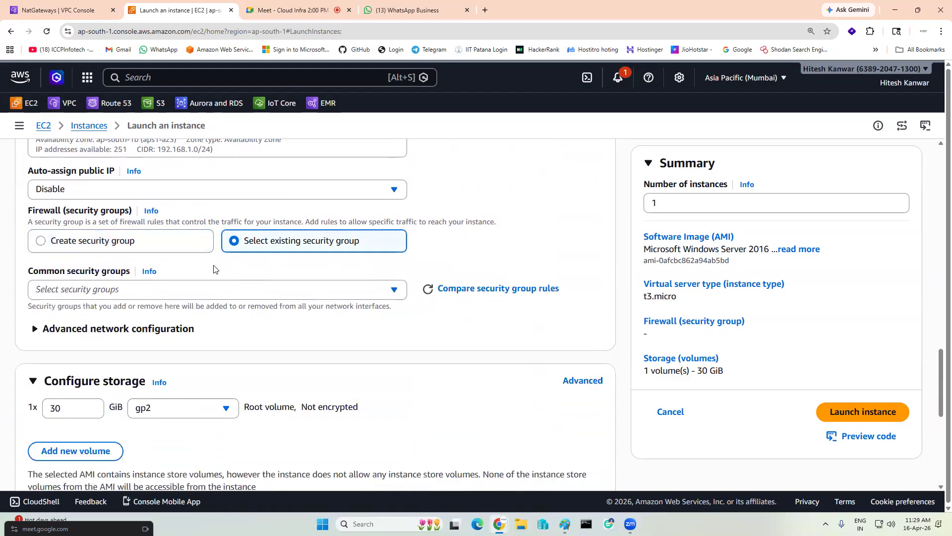
pyautogui.click(204, 290)
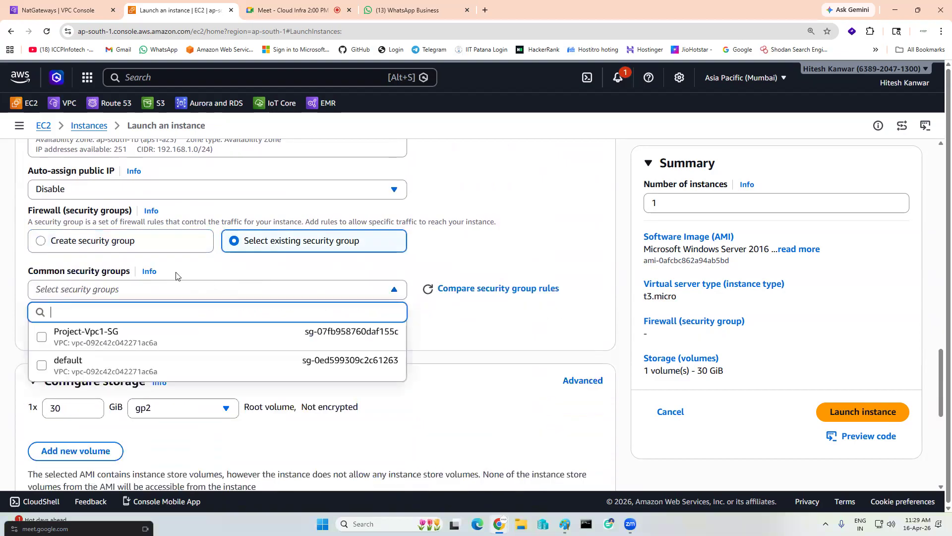
pyautogui.click(42, 337)
pyautogui.scroll(-2, 165, 340)
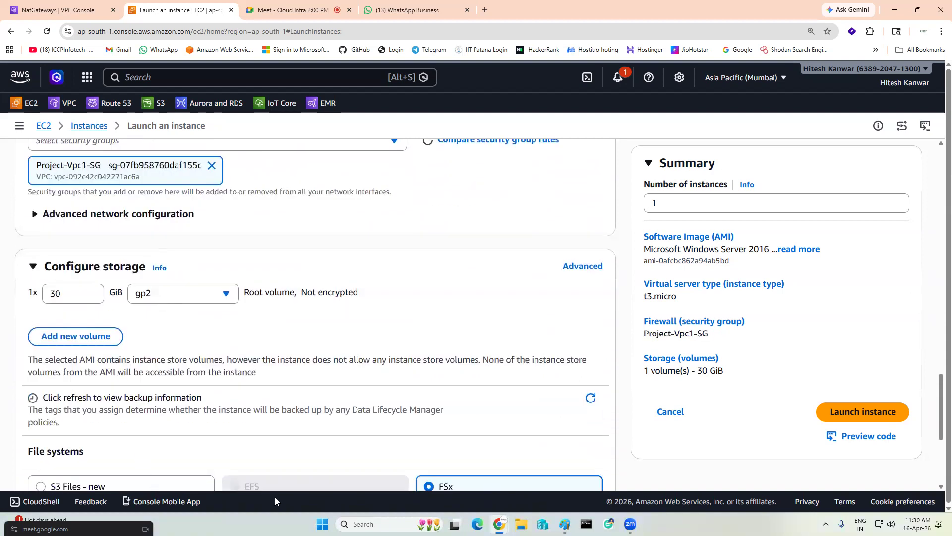
pyautogui.click(834, 415)
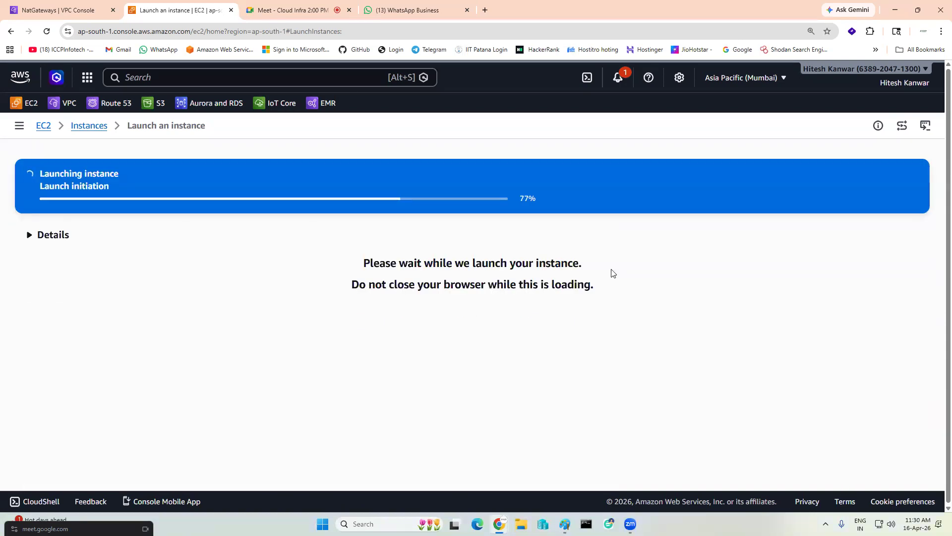
# Step: Open the RDP connection options of Public-Access-Sub1-VM1 from the Instances list and try to get its Windows password
pyautogui.click(81, 127)
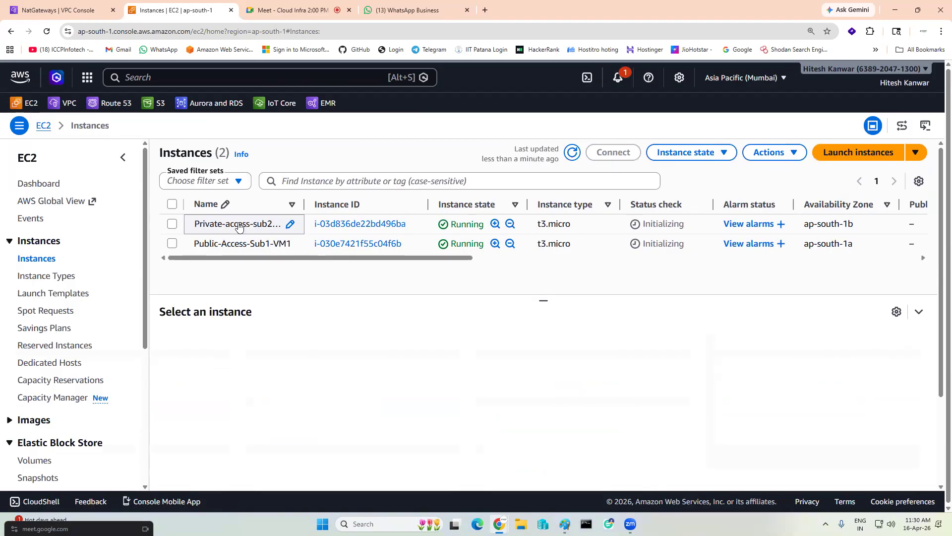
pyautogui.click(172, 244)
pyautogui.click(613, 153)
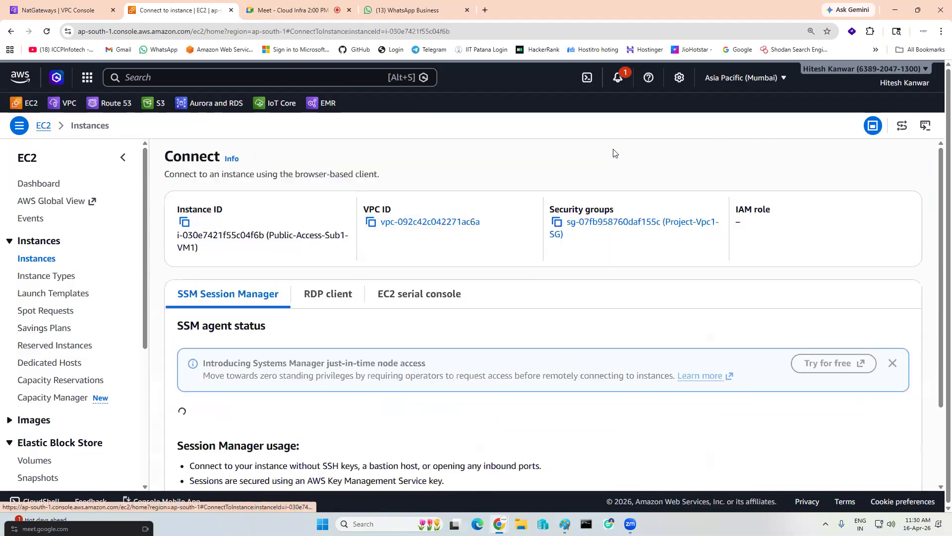
pyautogui.click(178, 268)
pyautogui.scroll(-4, 253, 277)
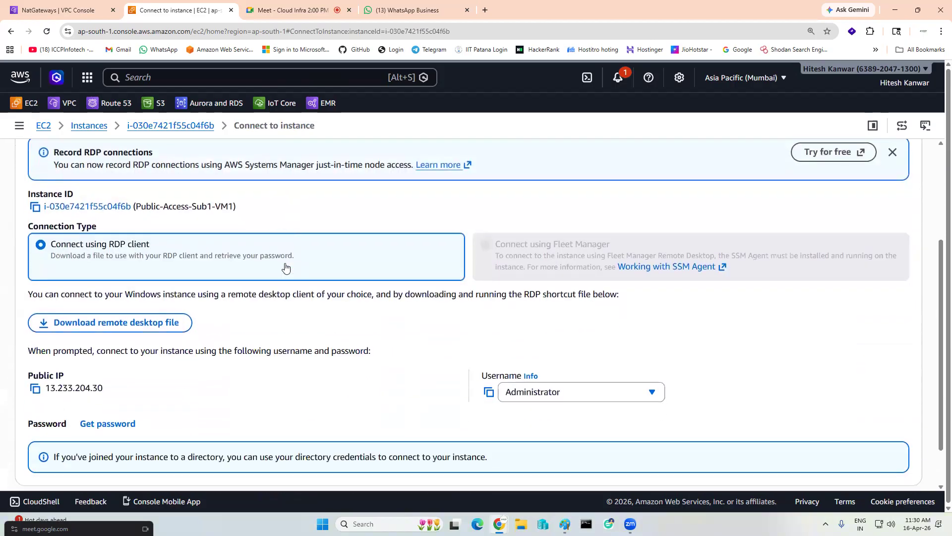
pyautogui.click(111, 373)
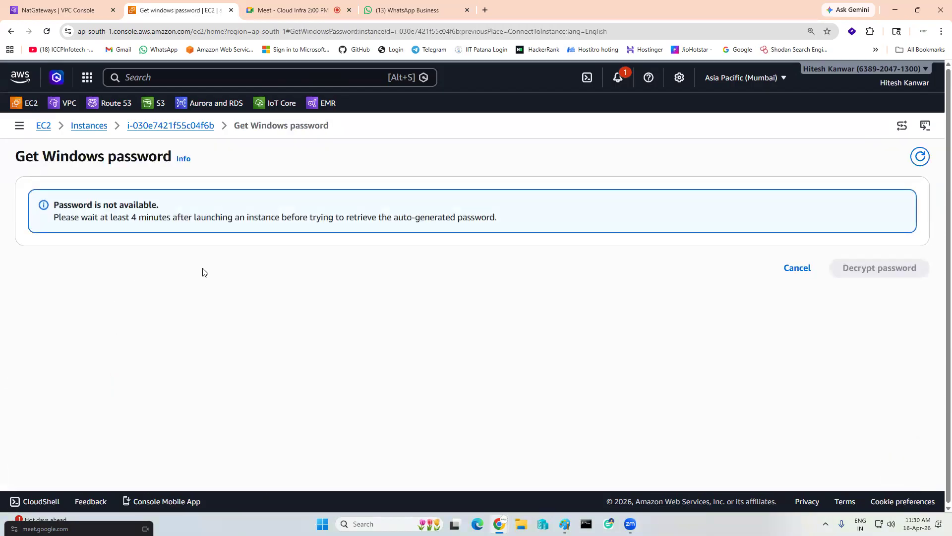
# Step: Return to the Instances list and view the details of Private-access-sub2-Vm1 in place of the public instance
pyautogui.click(82, 124)
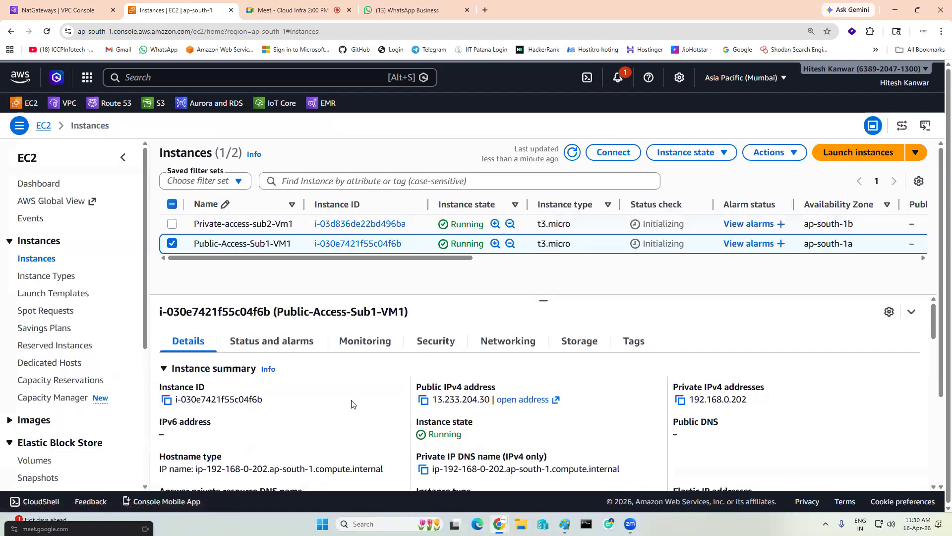
pyautogui.click(172, 240)
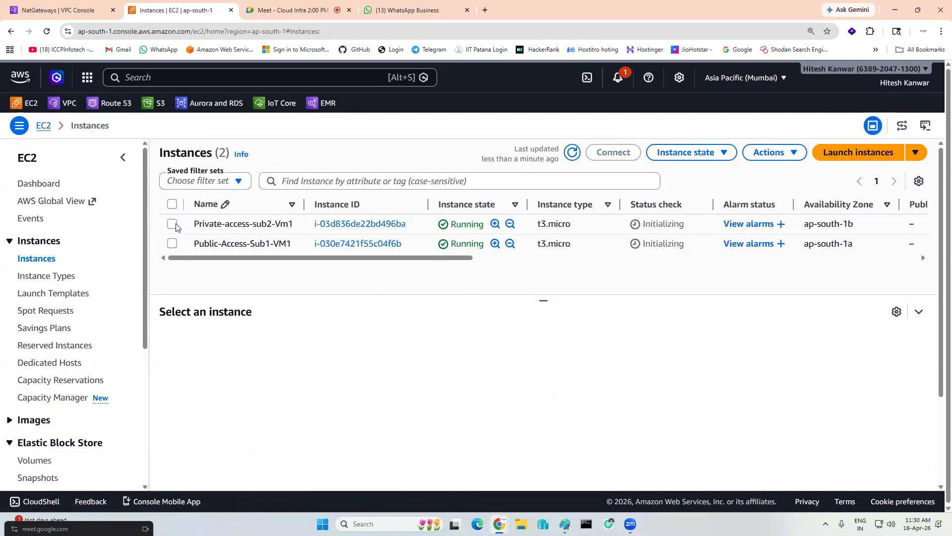
pyautogui.click(172, 224)
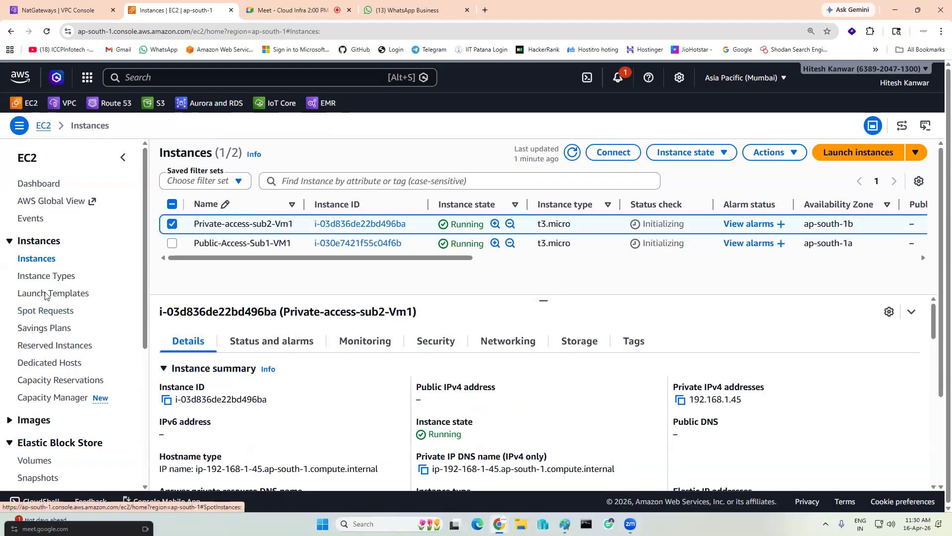
# Step: Open the list of allocated Elastic IP addresses in EC2
pyautogui.scroll(-4, 39, 337)
pyautogui.scroll(-1, 43, 345)
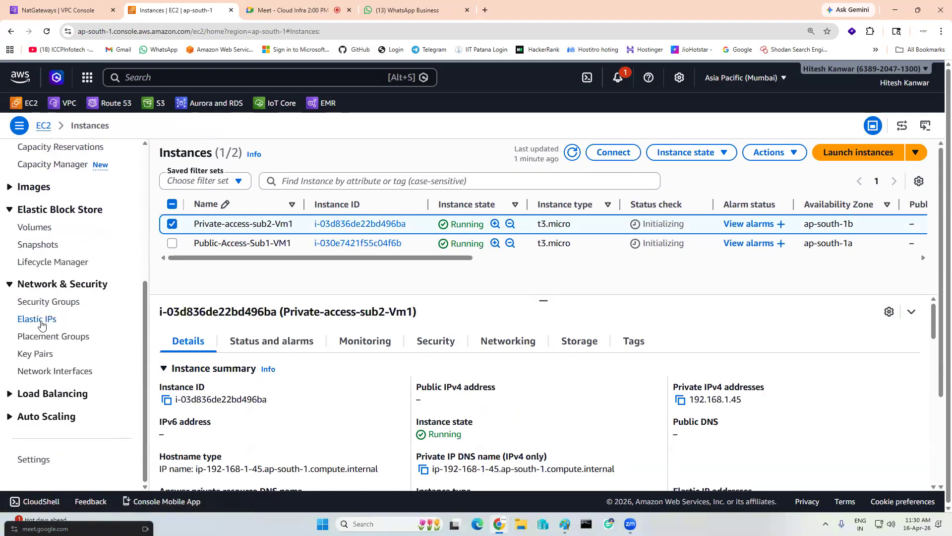
pyautogui.click(40, 318)
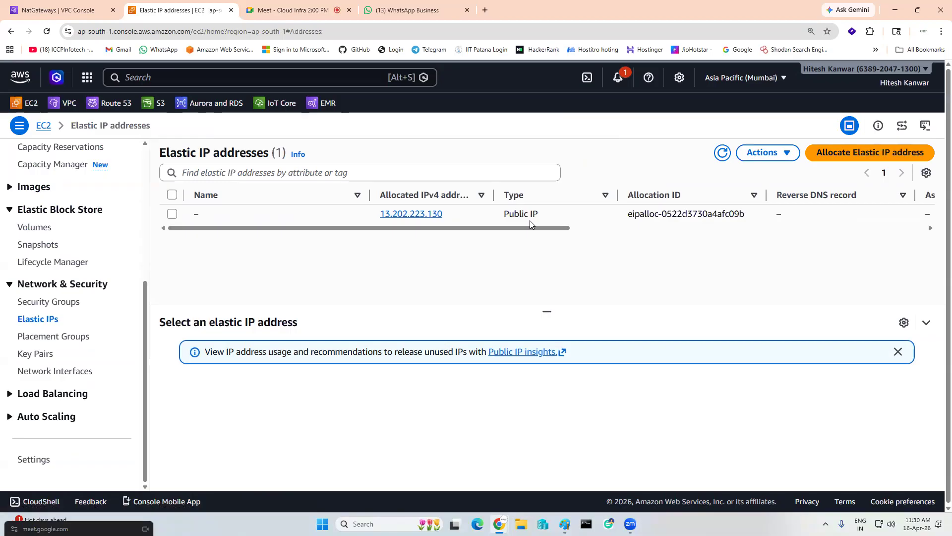
pyautogui.click(172, 214)
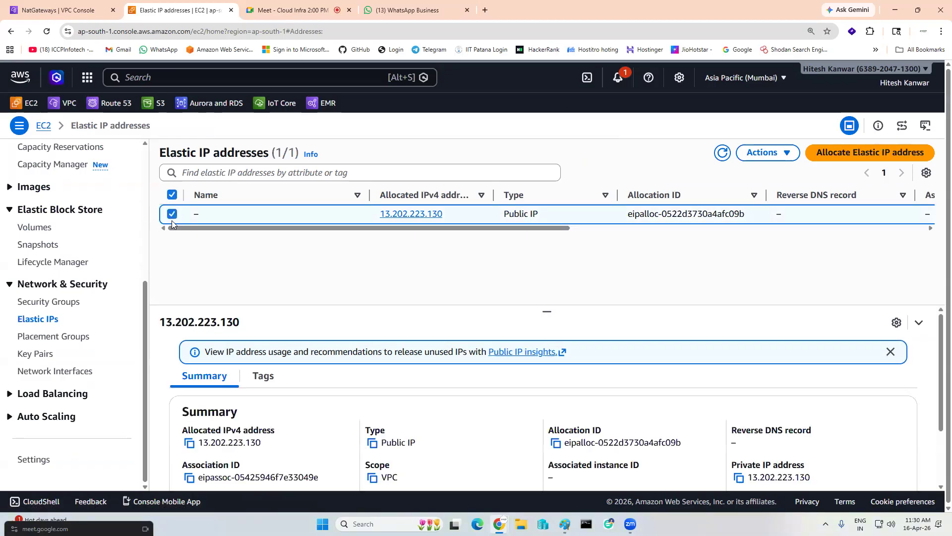
pyautogui.click(786, 155)
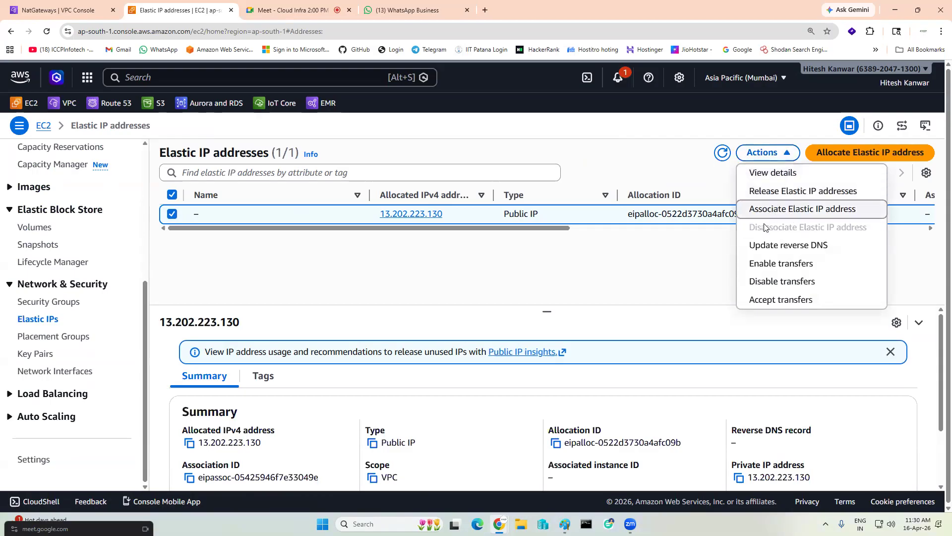
pyautogui.click(807, 214)
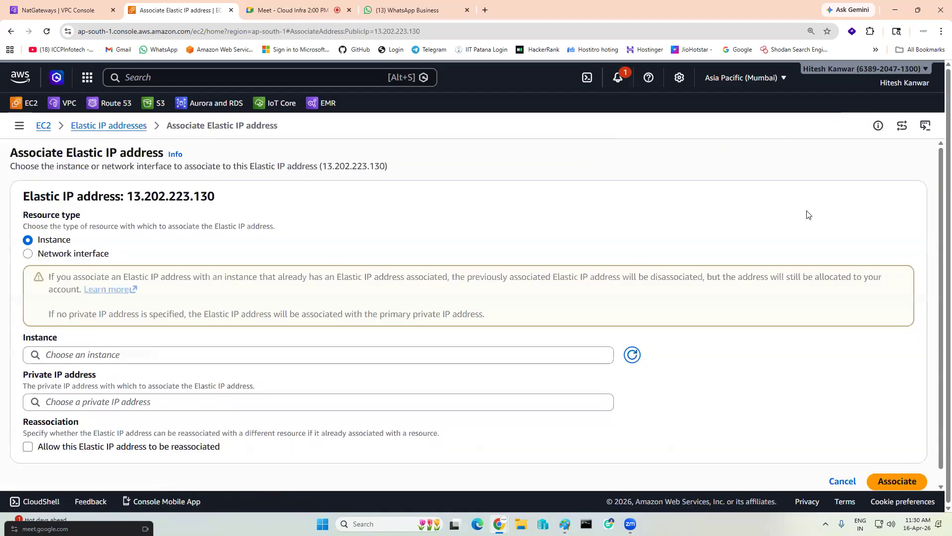
pyautogui.scroll(-1, 164, 345)
pyautogui.click(218, 341)
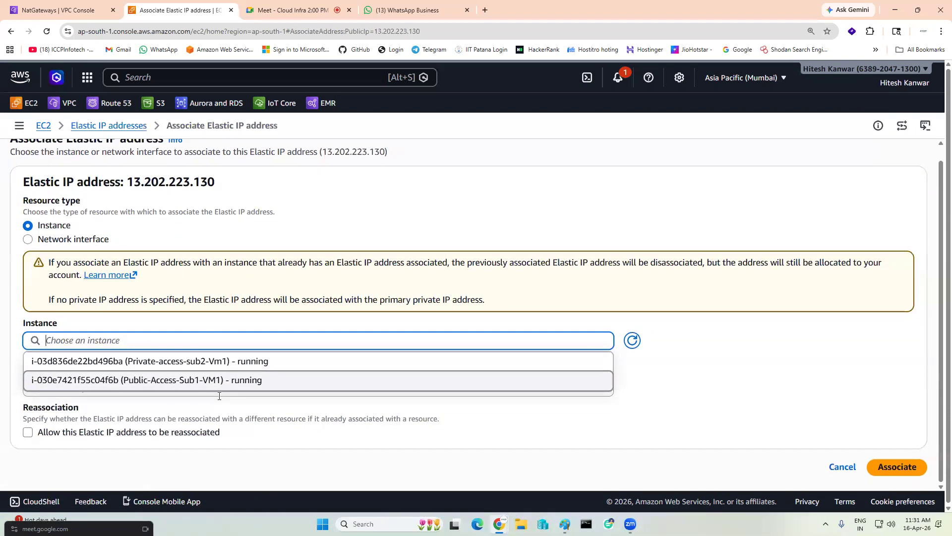
pyautogui.click(727, 381)
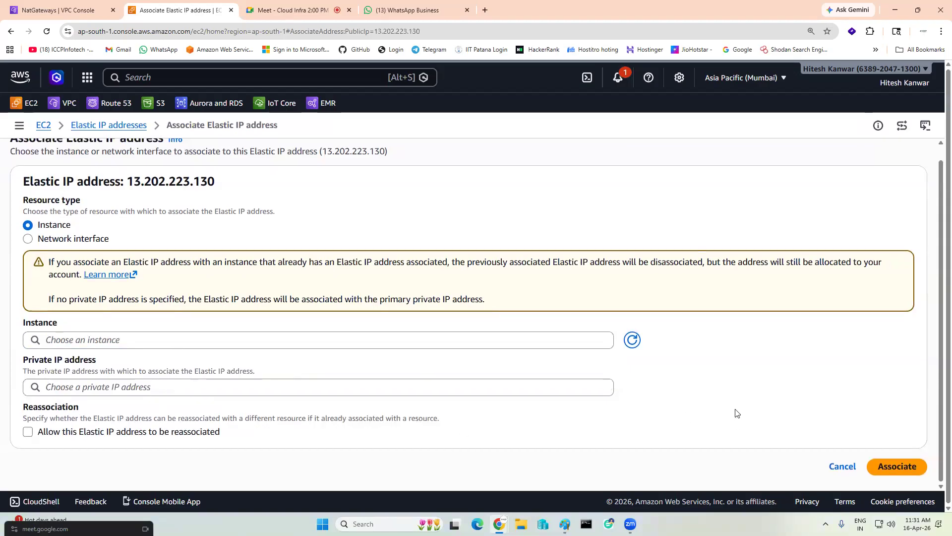
pyautogui.scroll(1, 143, 163)
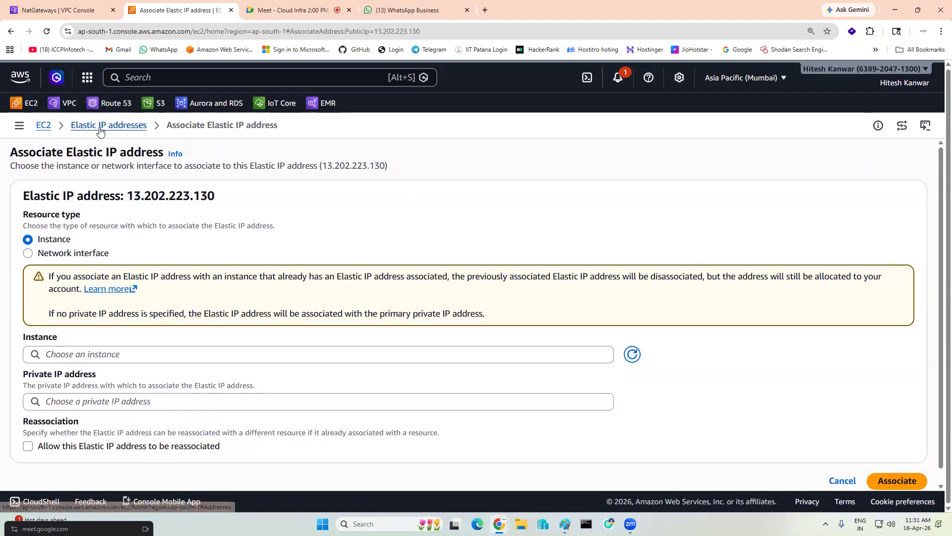
pyautogui.click(11, 31)
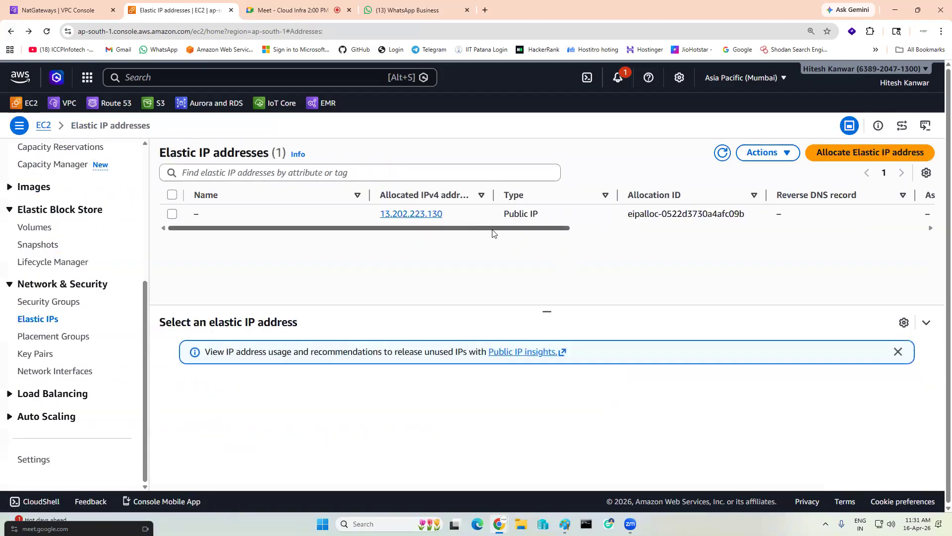
# Step: Switch to the VPC console's NAT gateways list to check Project1-Nat-Gateway
pyautogui.moveTo(498, 231); pyautogui.dragTo(440, 239)
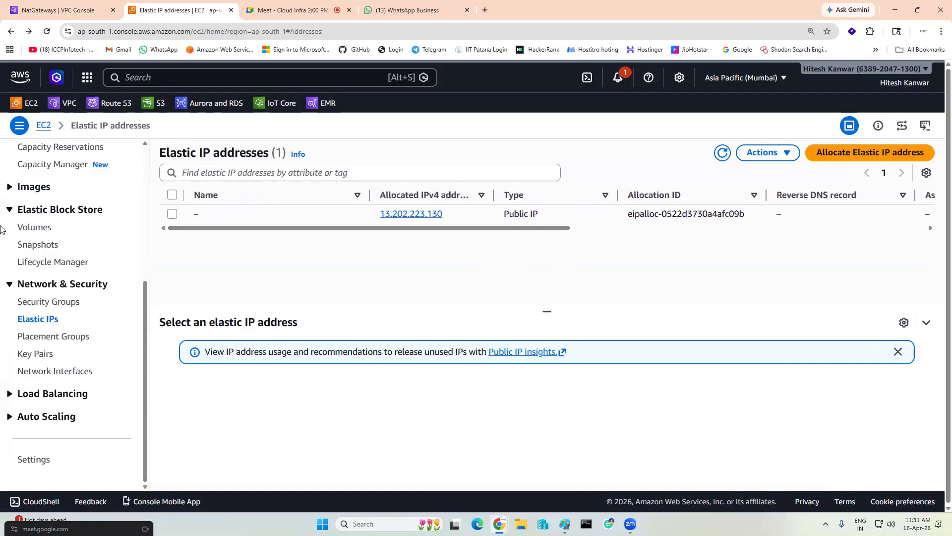
pyautogui.click(55, 10)
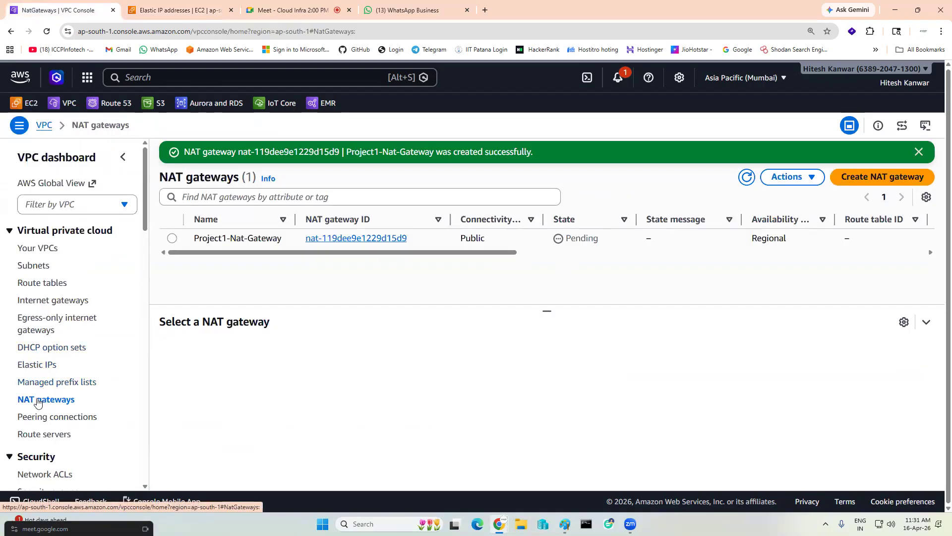
# Step: Refresh the NAT gateways list and examine the state and details of Project1-Nat-Gateway
pyautogui.click(747, 177)
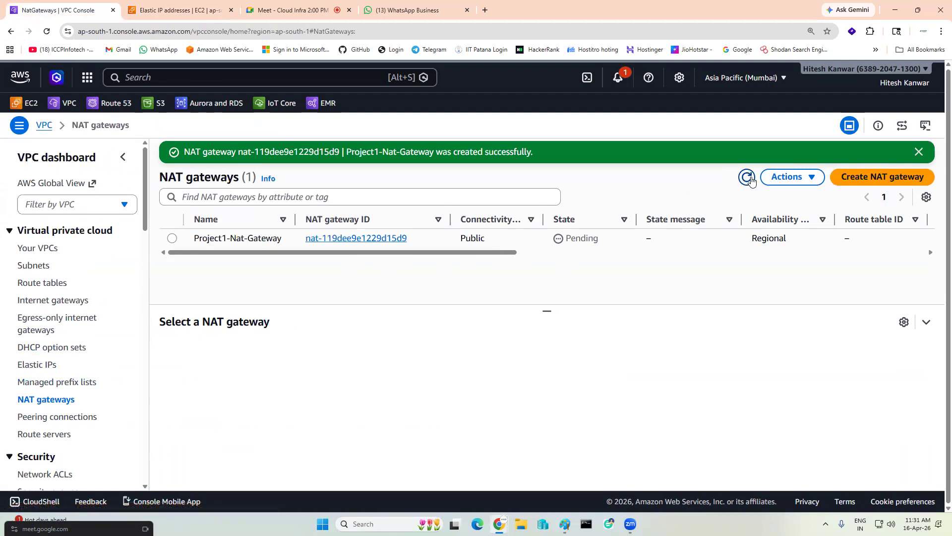
pyautogui.click(171, 238)
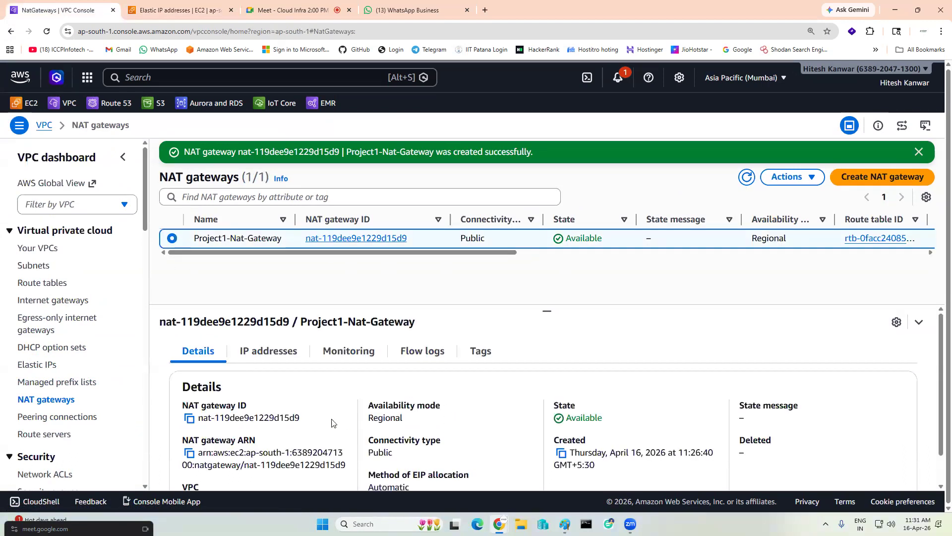
pyautogui.scroll(-1, 411, 427)
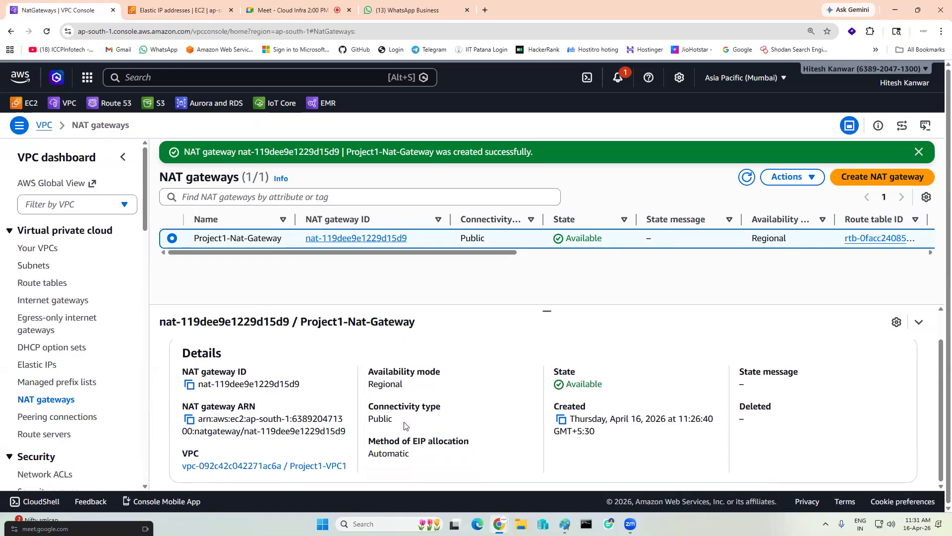
pyautogui.scroll(1, 405, 425)
pyautogui.scroll(-1, 404, 424)
pyautogui.scroll(1, 402, 423)
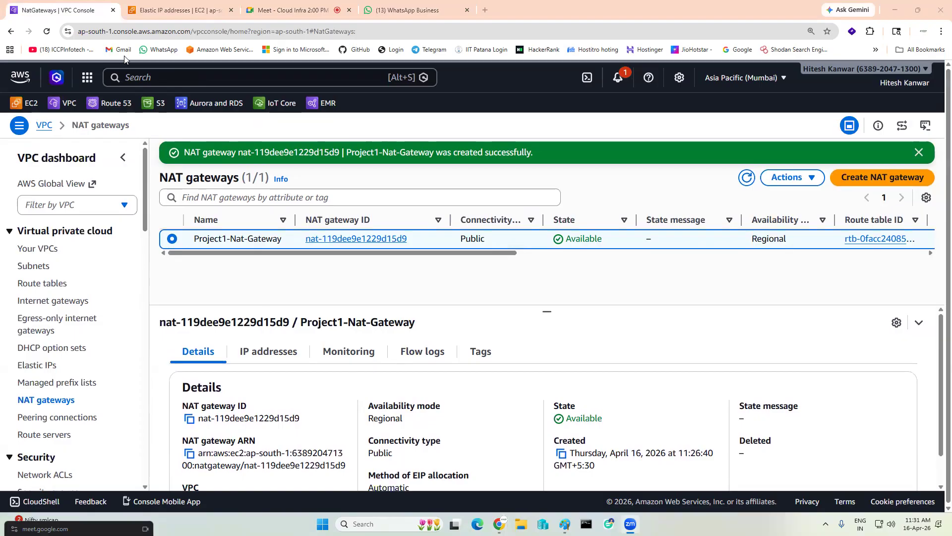
# Step: Return to the EC2 Instances list, select only Public-Access-Sub1-VM1 and copy its public IPv4 address
pyautogui.click(181, 10)
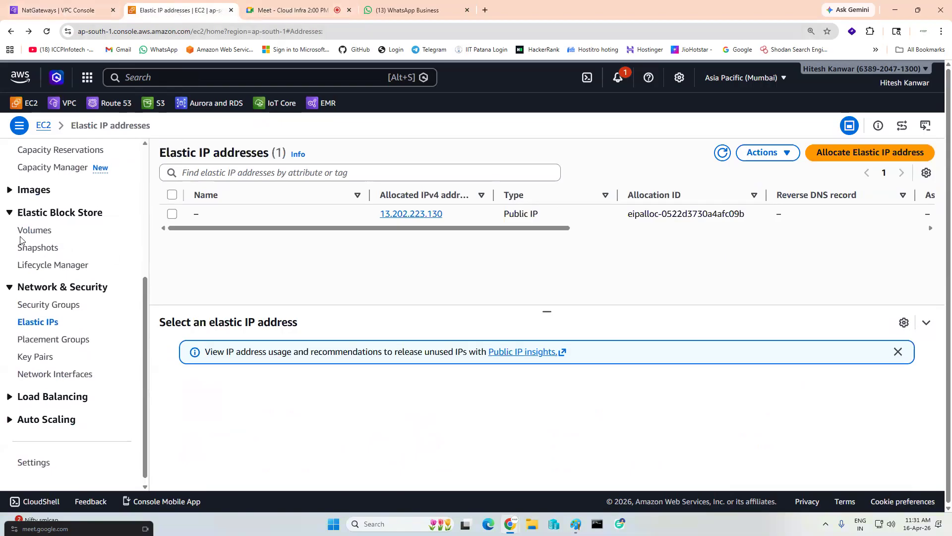
pyautogui.scroll(5, 44, 248)
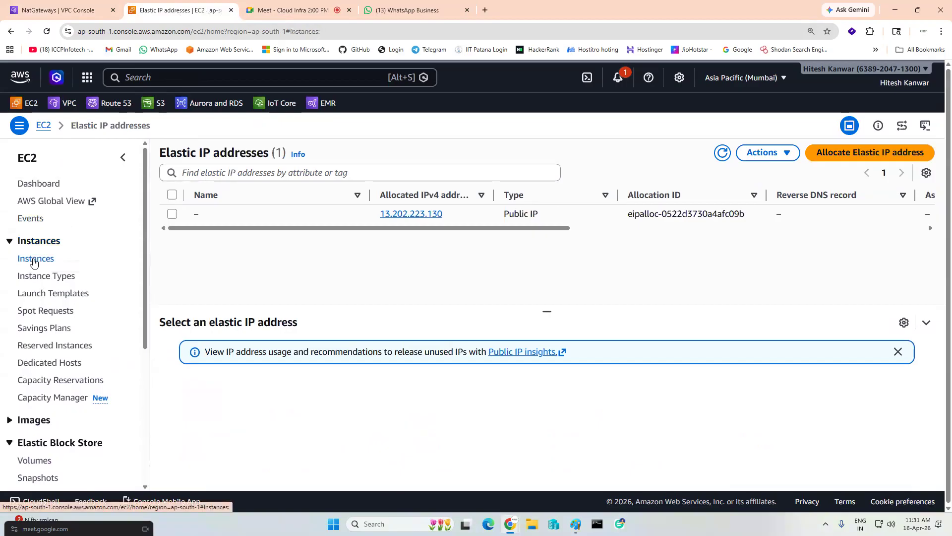
pyautogui.click(32, 258)
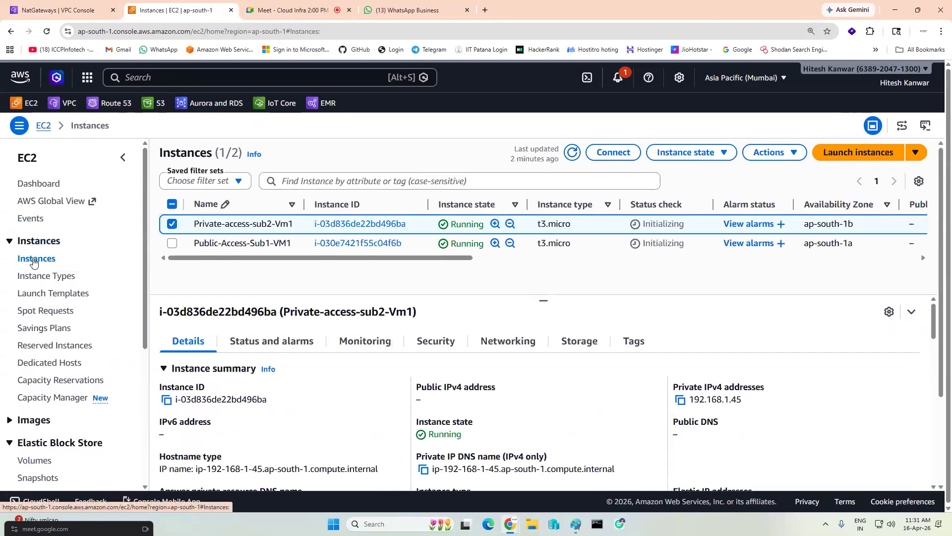
pyautogui.click(172, 224)
pyautogui.click(171, 243)
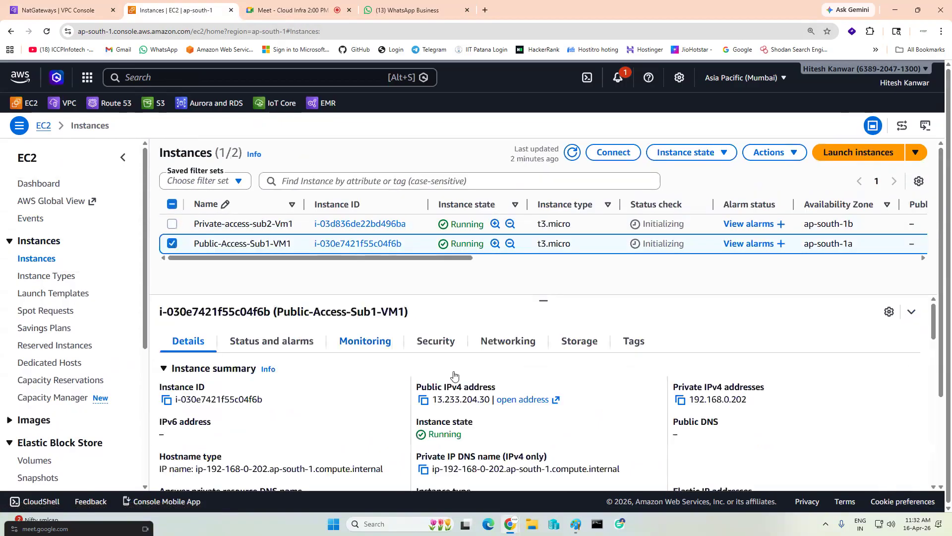
pyautogui.click(423, 399)
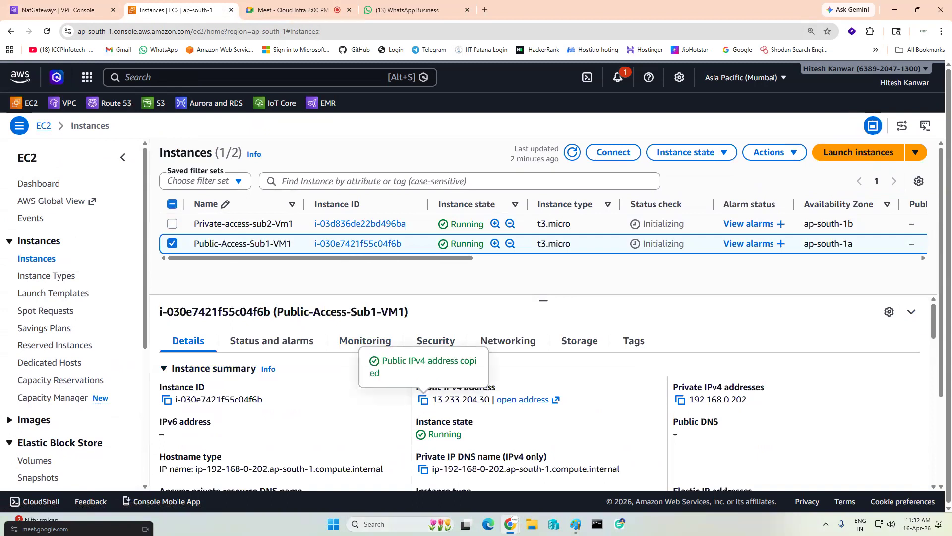
# Step: Start a Remote Desktop Connection to 13.233.204.30 and enter administrator as the user name
pyautogui.click(397, 524)
pyautogui.write('rem')
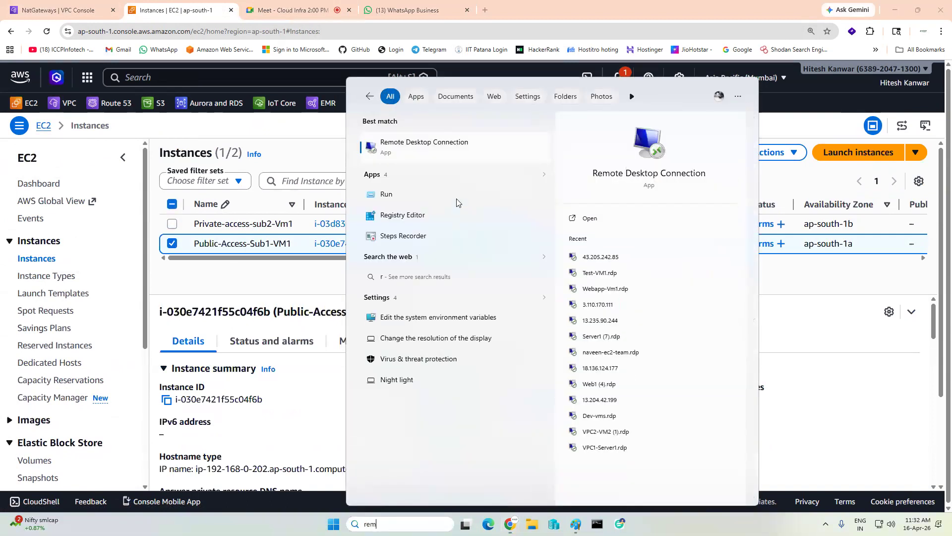
pyautogui.click(429, 144)
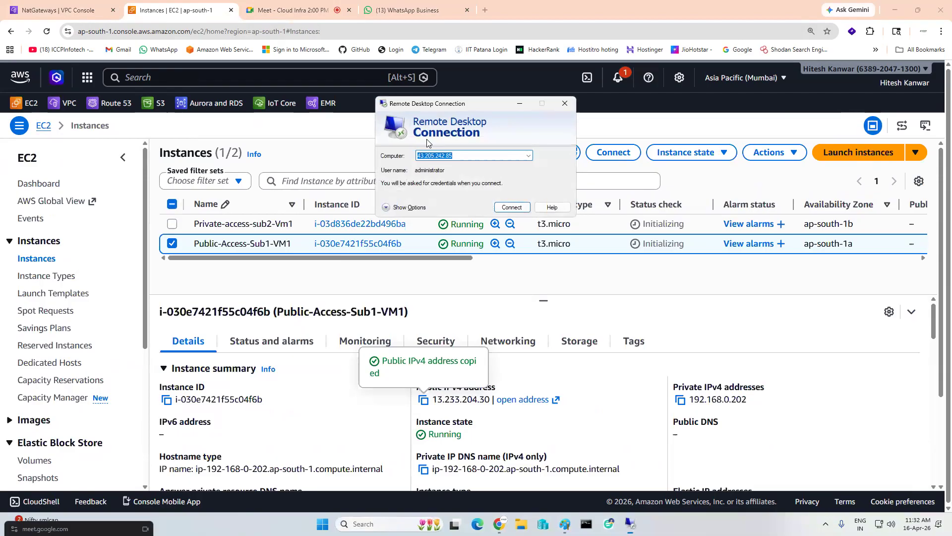
pyautogui.hotkey('ctrl', 'v')
pyautogui.click(513, 206)
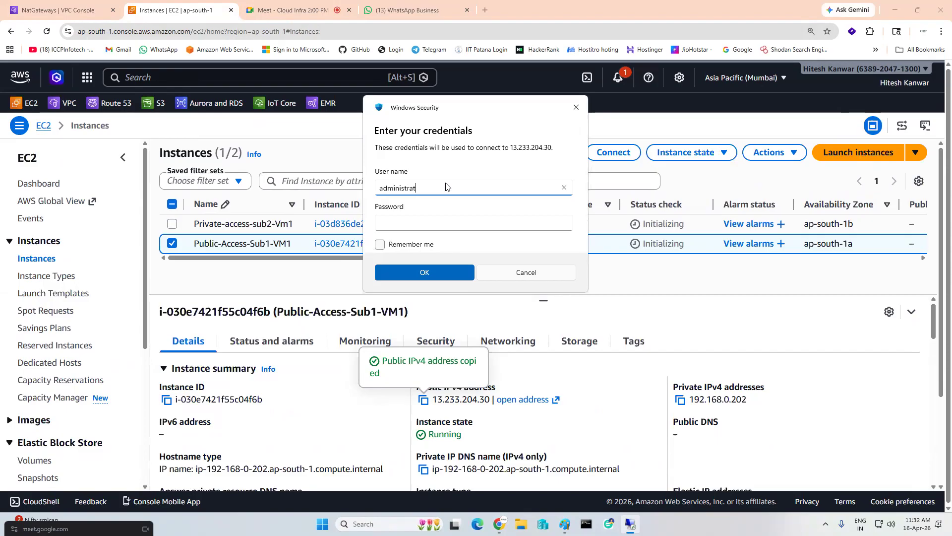
pyautogui.click(440, 222)
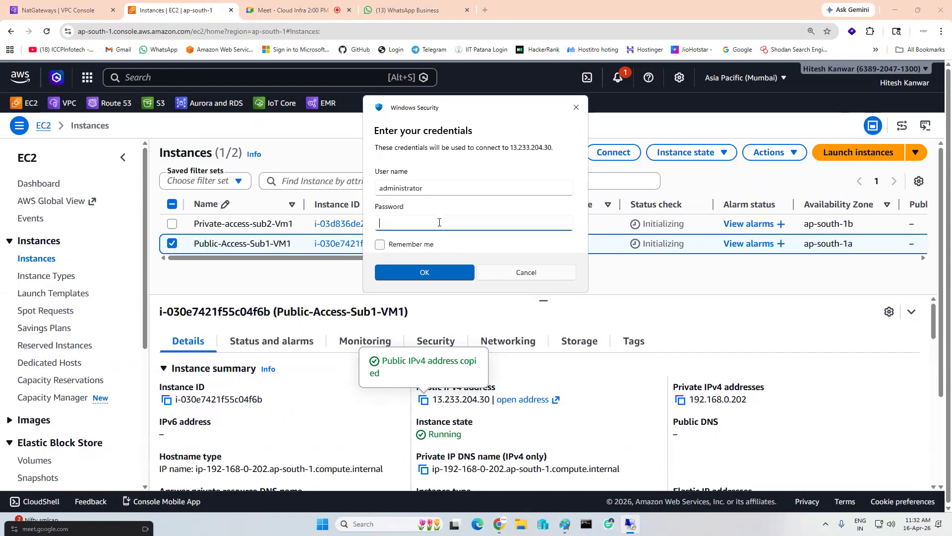
# Step: Switch back to the EC2 console and request the Windows password from the RDP client options of Public-Access-Sub1-VM1
pyautogui.click(708, 302)
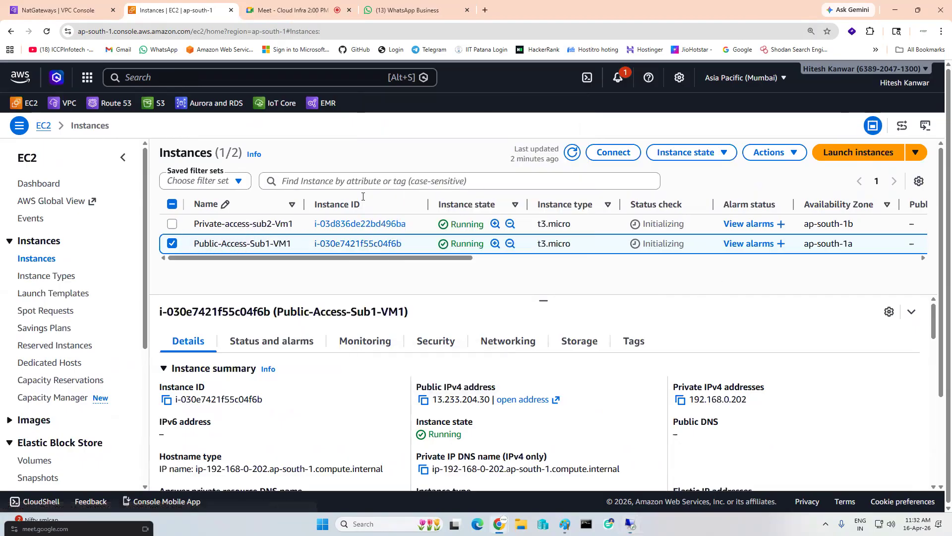
pyautogui.click(602, 152)
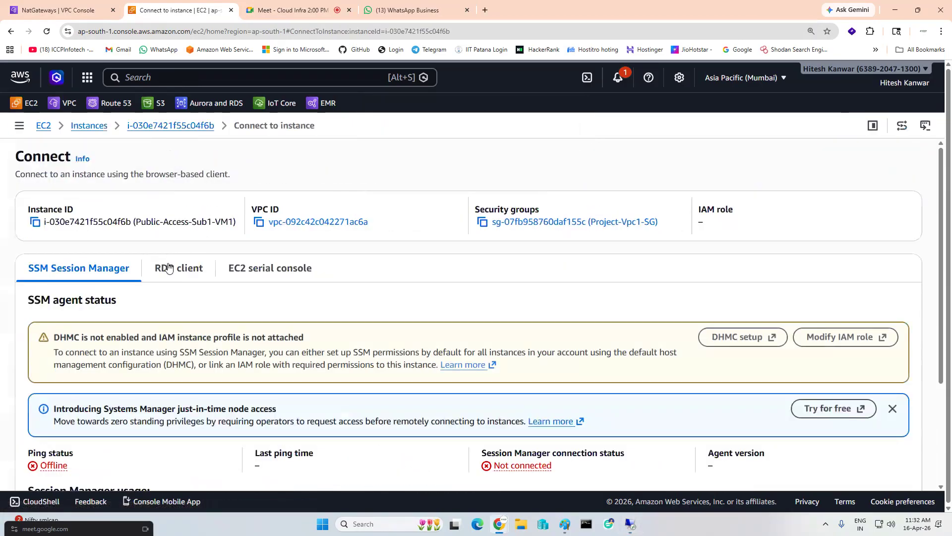
pyautogui.click(174, 273)
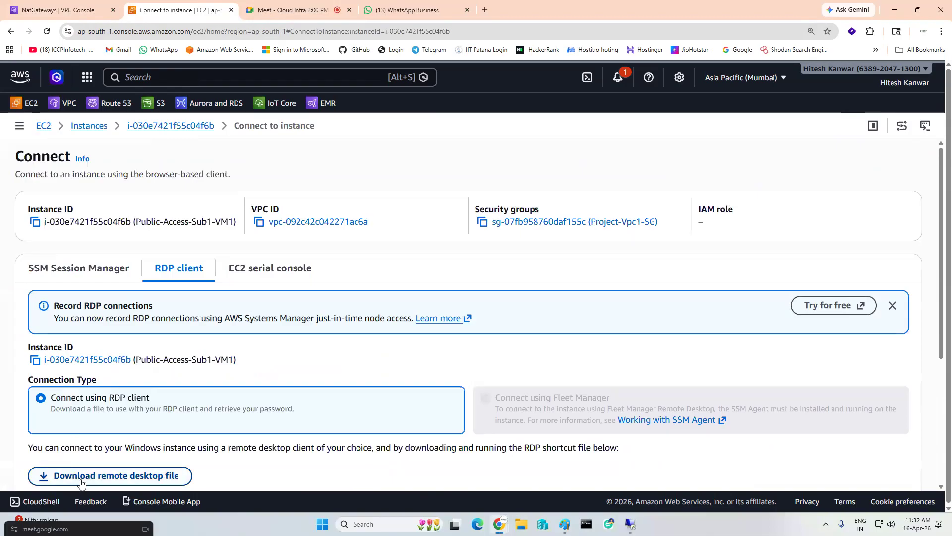
pyautogui.scroll(-3, 82, 483)
pyautogui.click(102, 427)
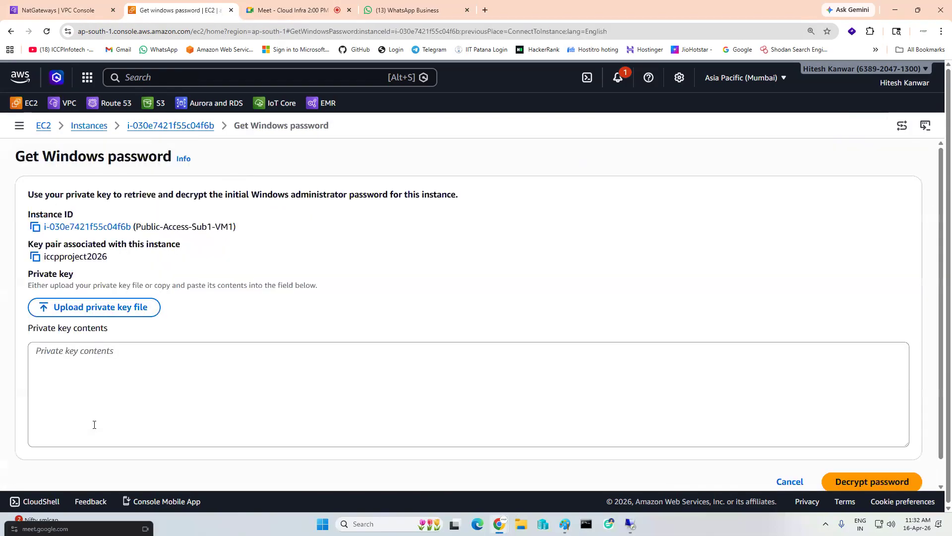
# Step: Upload the iccpproject2026 private key file from Downloads, decrypt the Windows password and copy it
pyautogui.click(54, 306)
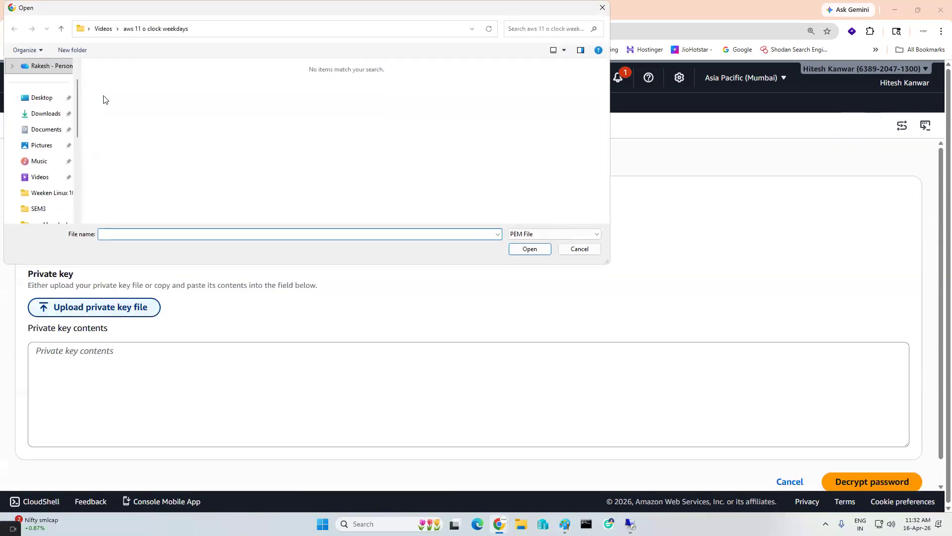
pyautogui.click(45, 113)
pyautogui.click(131, 94)
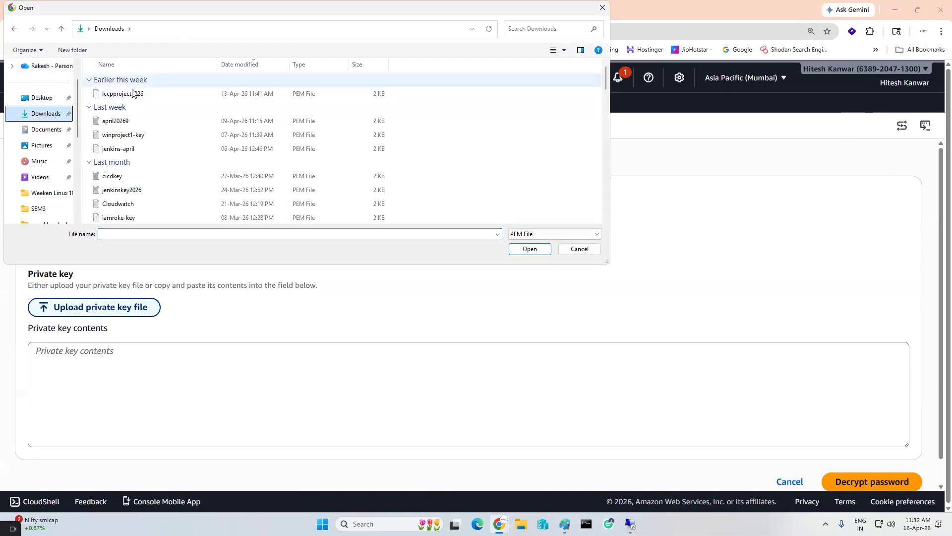
pyautogui.doubleClick(131, 94)
pyautogui.scroll(-5, 601, 347)
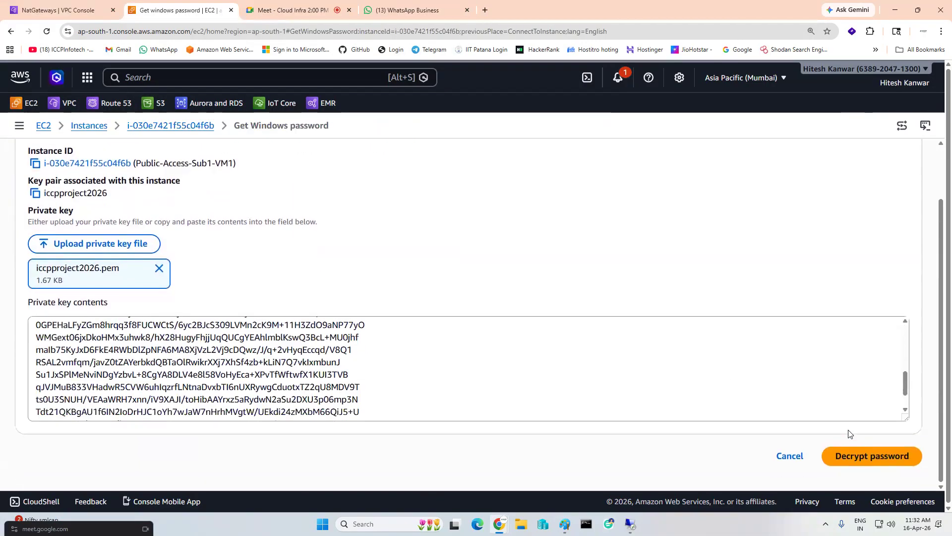
pyautogui.click(872, 456)
pyautogui.scroll(-3, 34, 343)
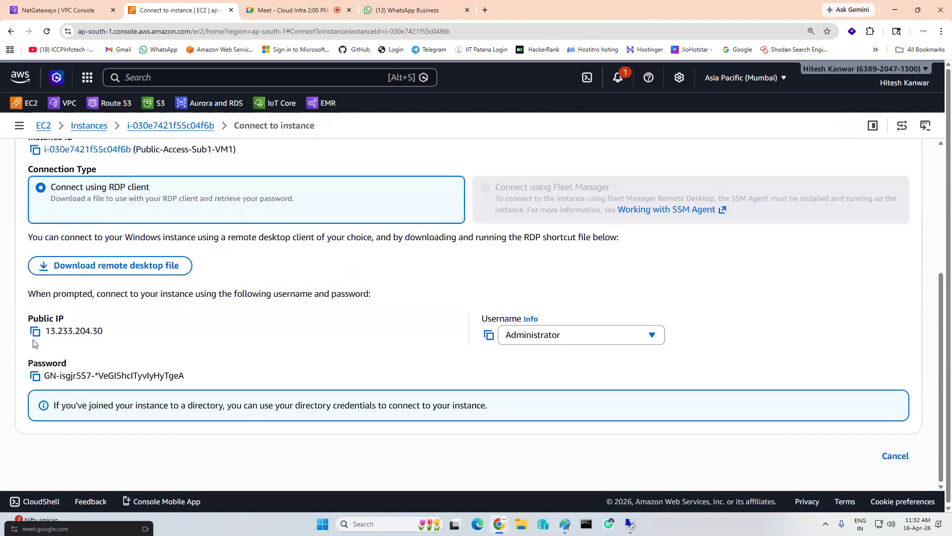
pyautogui.click(35, 375)
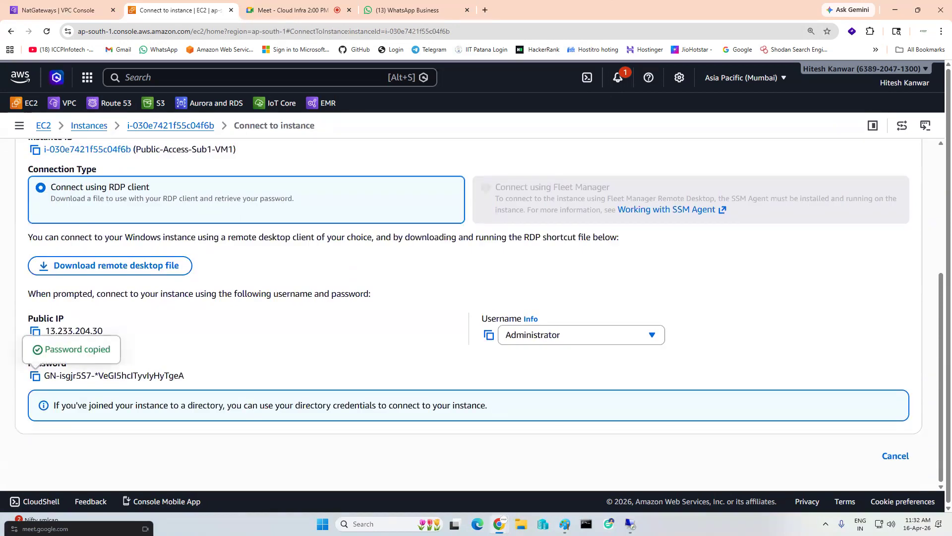
# Step: Paste the administrator password into the Remote Desktop credentials and connect to 13.233.204.30, accepting the certificate prompt
pyautogui.click(631, 524)
pyautogui.hotkey('ctrl', 'v')
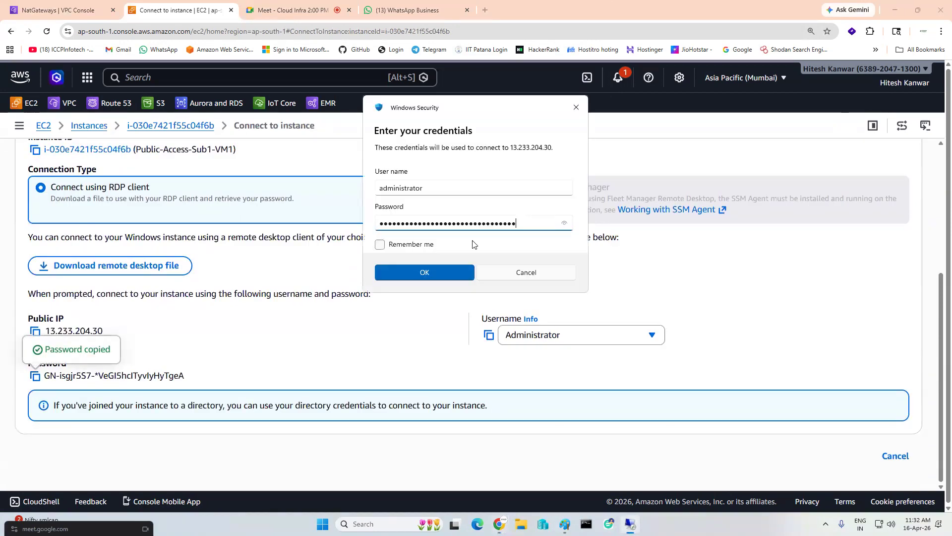
pyautogui.click(414, 276)
pyautogui.click(508, 242)
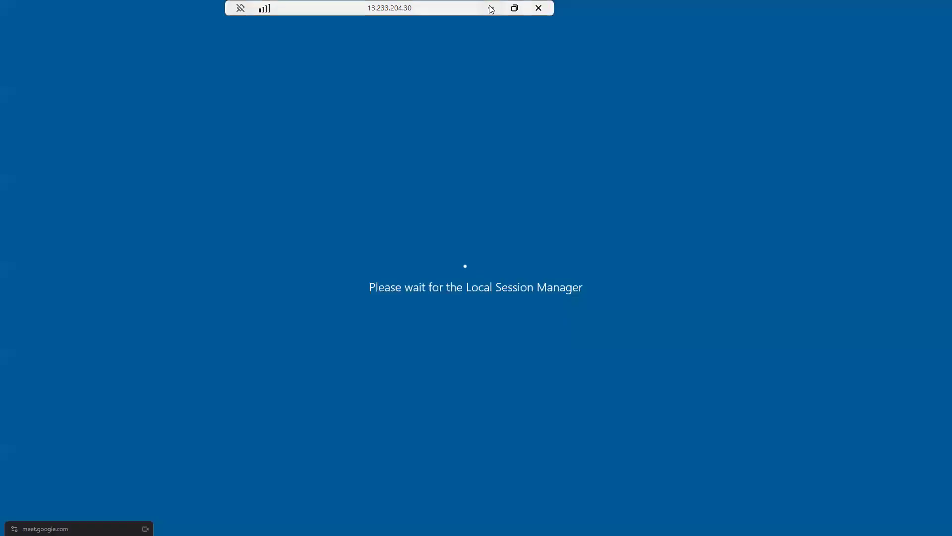
# Step: Minimize the remote session, return to the EC2 Instances list and copy the private IPv4 address of Private-access-sub2-Vm1
pyautogui.click(491, 8)
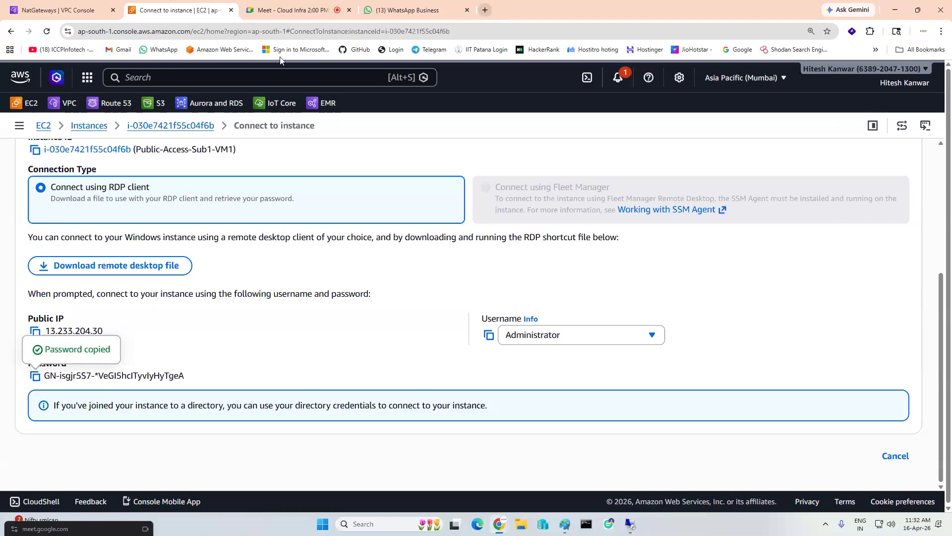
pyautogui.click(80, 127)
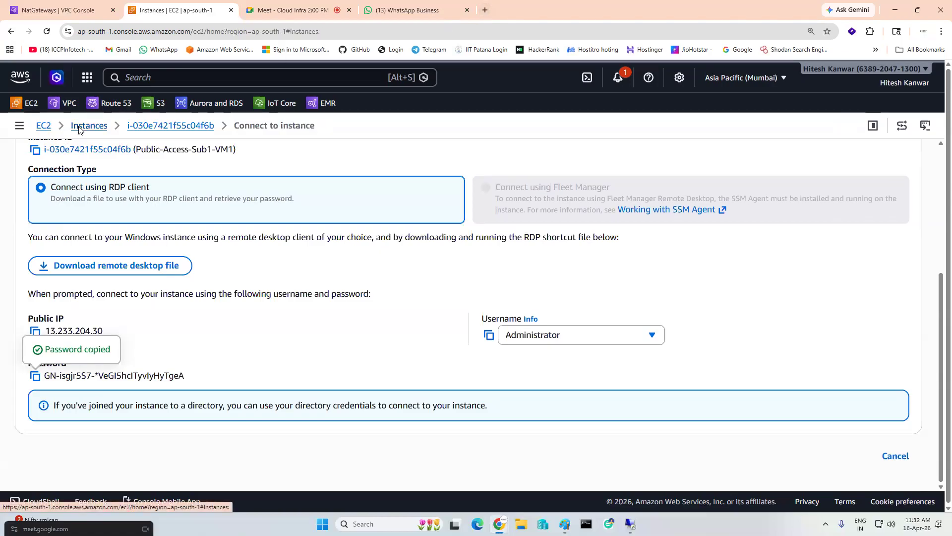
pyautogui.click(172, 243)
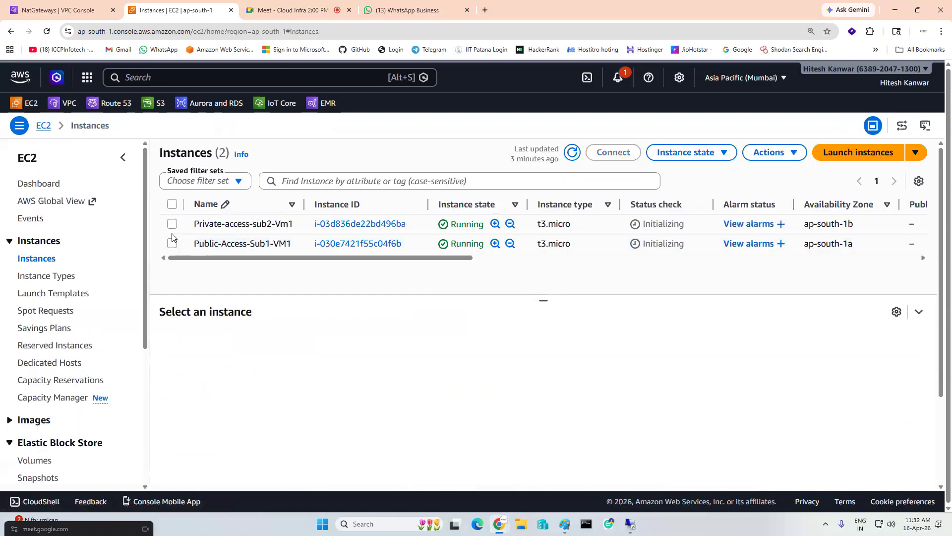
pyautogui.click(172, 224)
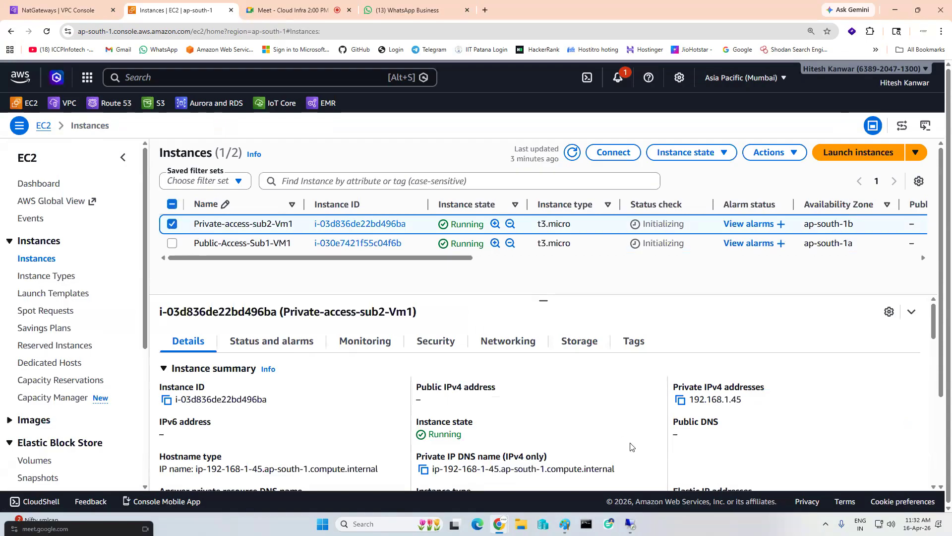
pyautogui.click(681, 401)
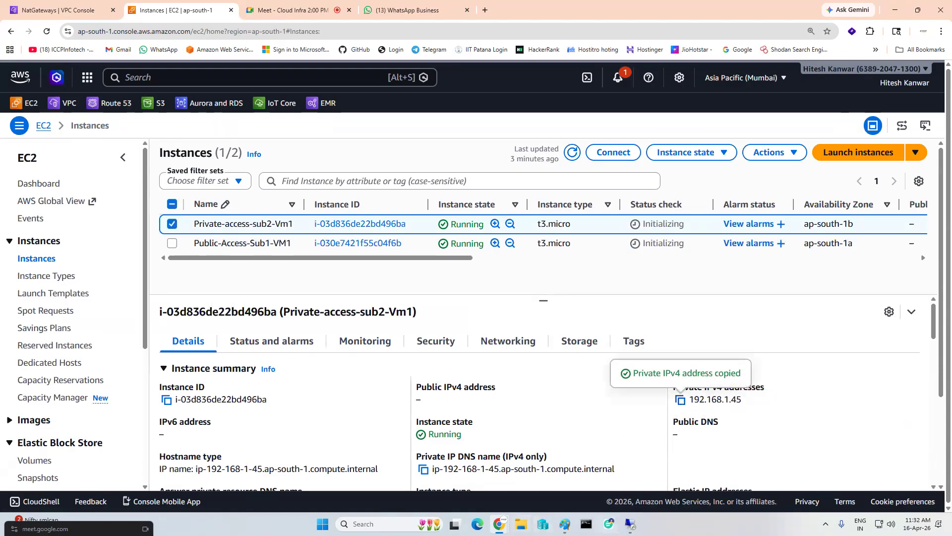
# Step: Switch back to the 13.233.204.30 remote session and start a Remote Desktop Connection from it to 192.168.1.45
pyautogui.moveTo(630, 524)
pyautogui.click(630, 468)
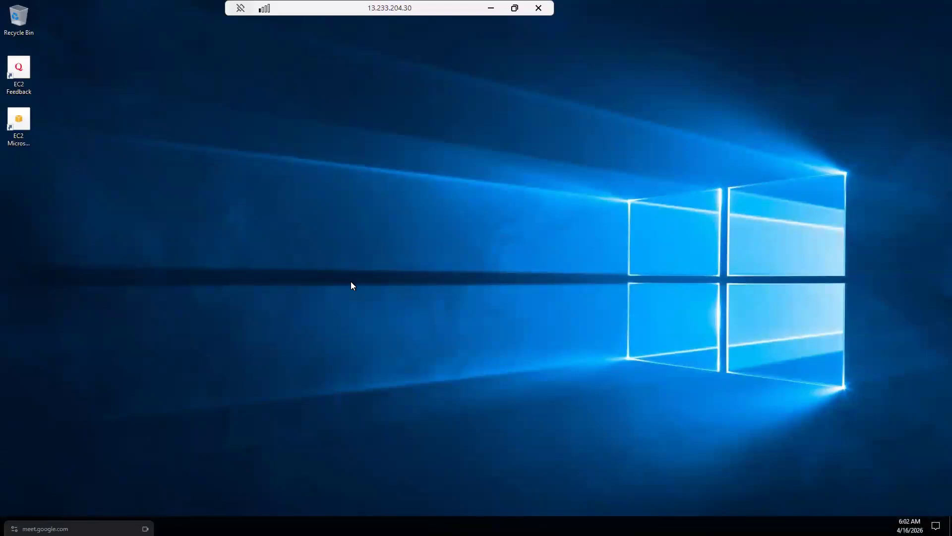
pyautogui.press('super')
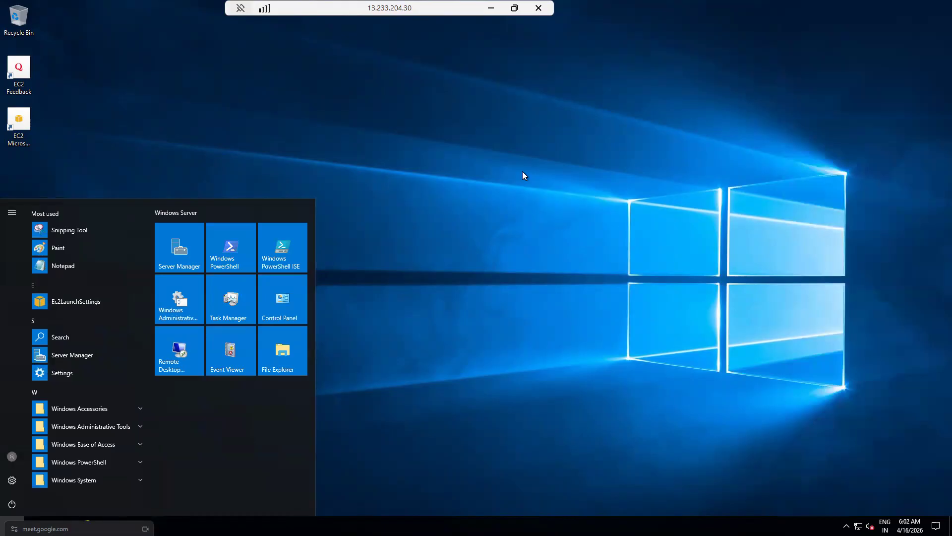
pyautogui.click(163, 355)
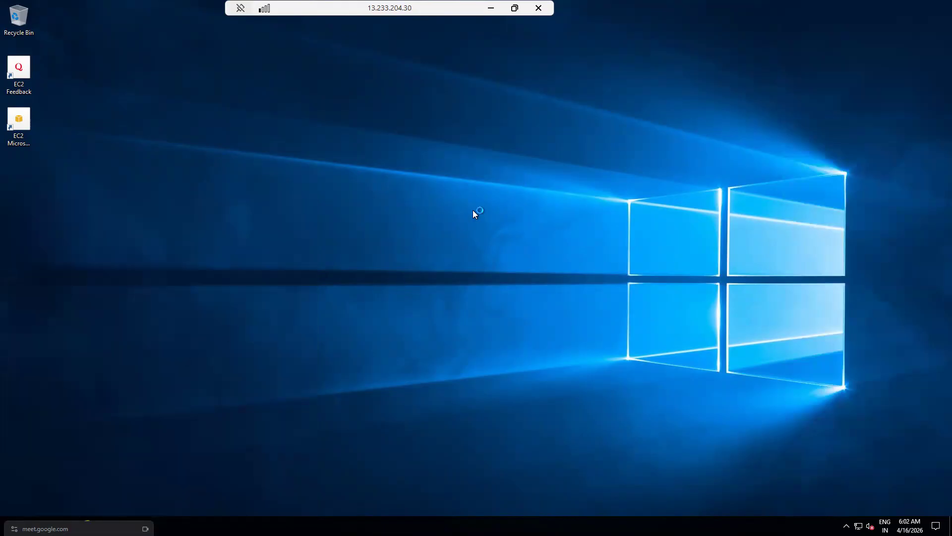
pyautogui.hotkey('ctrl', 'v')
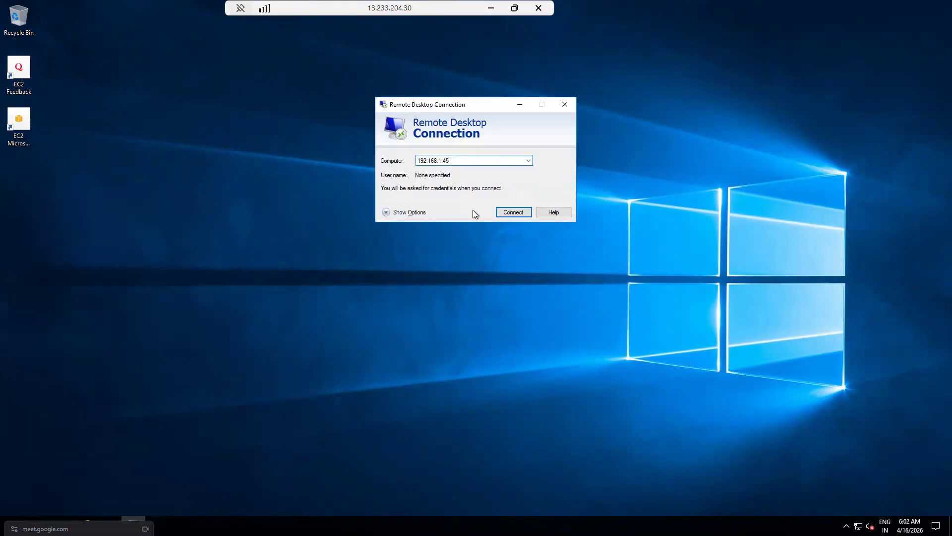
pyautogui.click(516, 212)
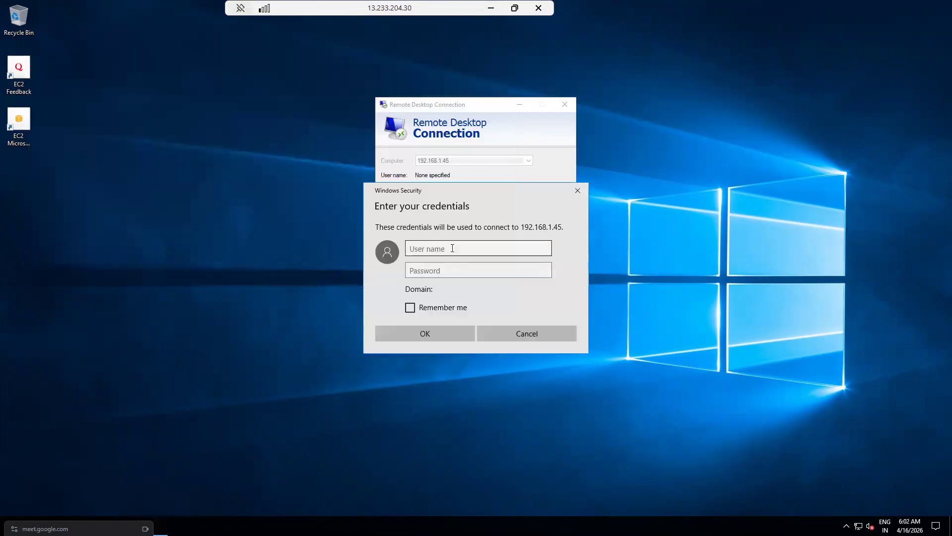
# Step: Enter administrator as the user name in the credentials prompt for 192.168.1.45
pyautogui.click(451, 250)
pyautogui.write('a')
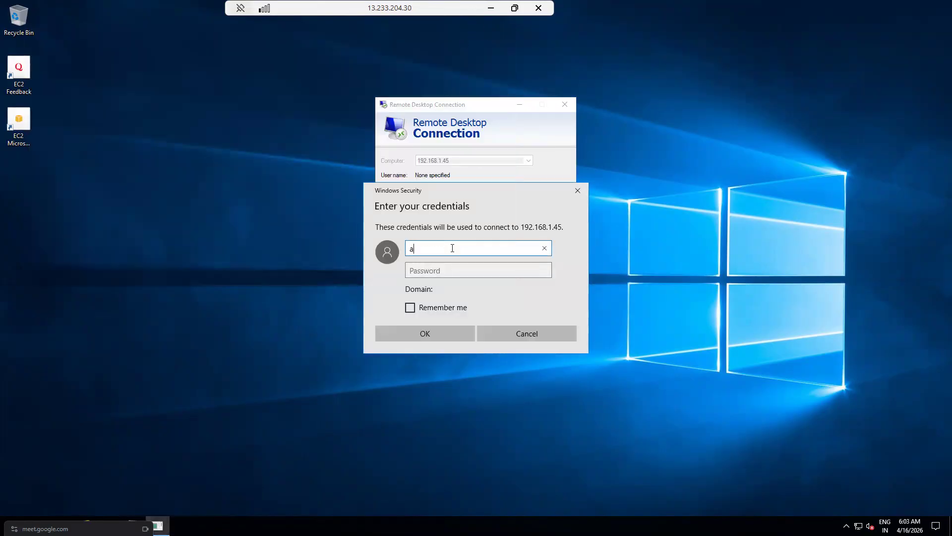
pyautogui.write('dministrator')
# Step: Minimize the remote session and try to get the Windows password of Private-access-sub2-Vm1 from its RDP client connection details
pyautogui.click(491, 8)
pyautogui.click(614, 152)
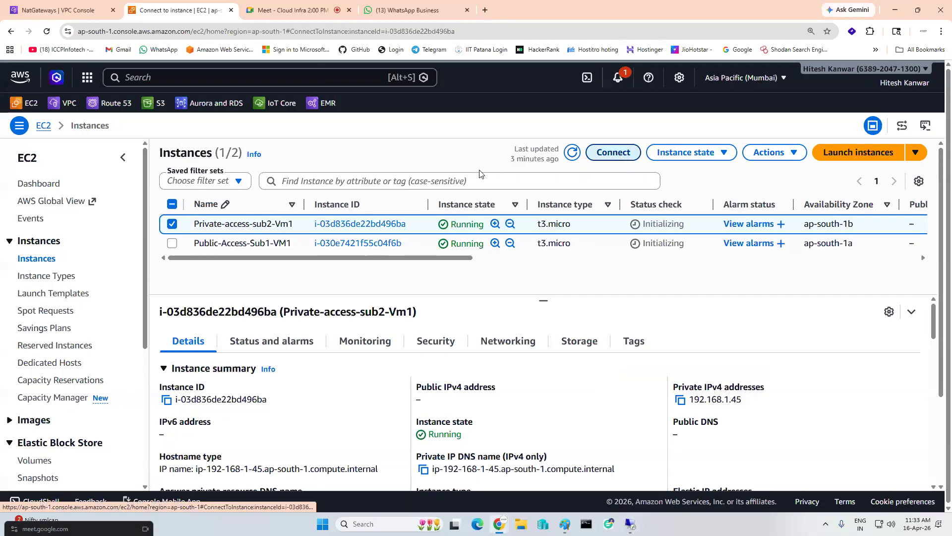
pyautogui.click(179, 287)
pyautogui.scroll(-3, 376, 310)
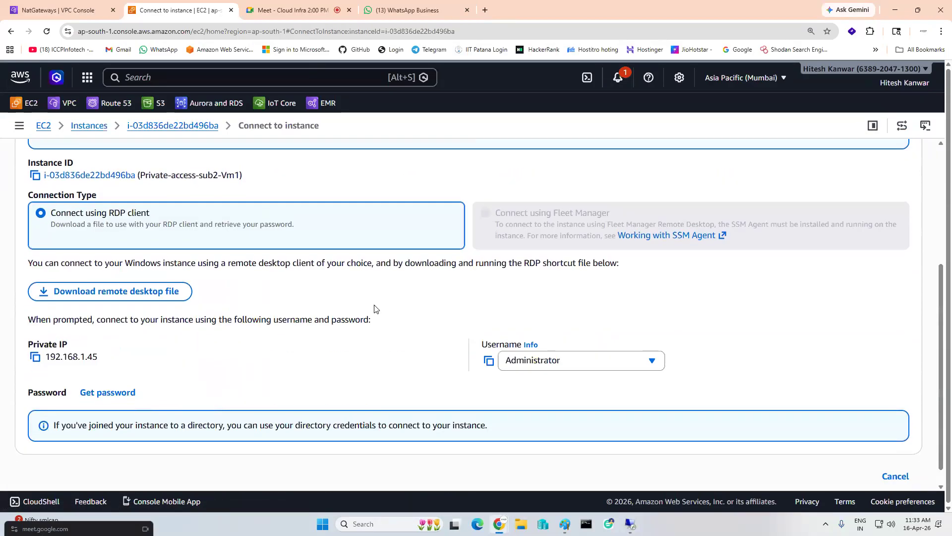
pyautogui.click(94, 395)
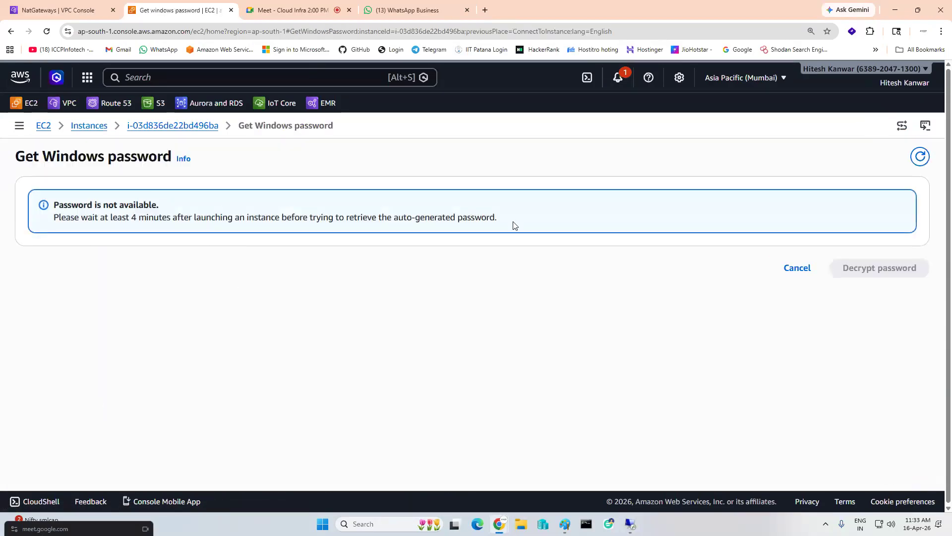
pyautogui.click(12, 32)
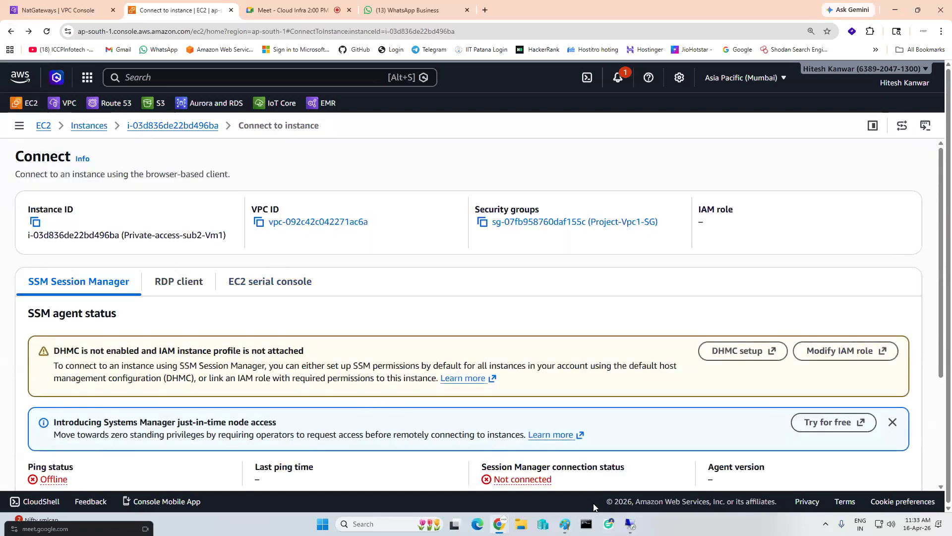
# Step: Return to the 13.233.204.30 session, run ping google.com -t, and narrow and move the ping window clear of the credentials prompt
pyautogui.click(630, 524)
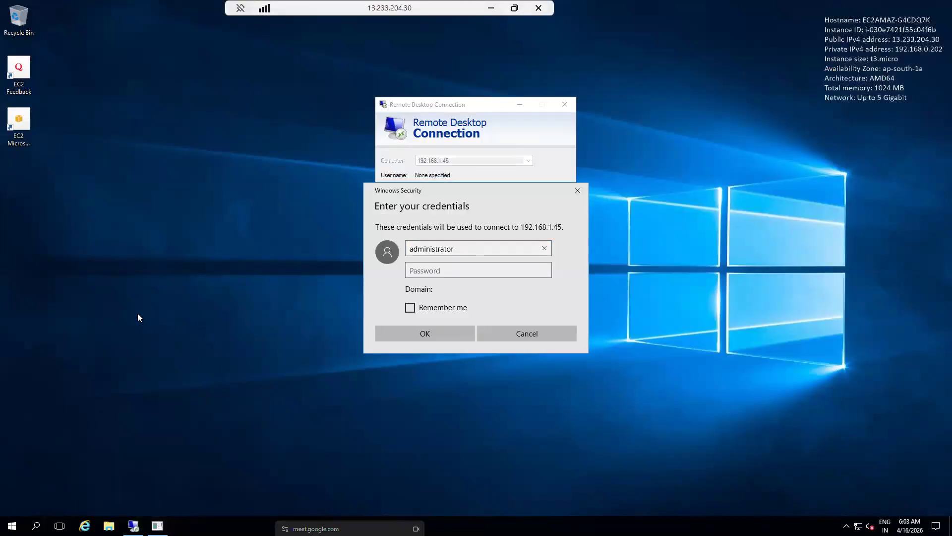
pyautogui.press('super+r')
pyautogui.write('pi')
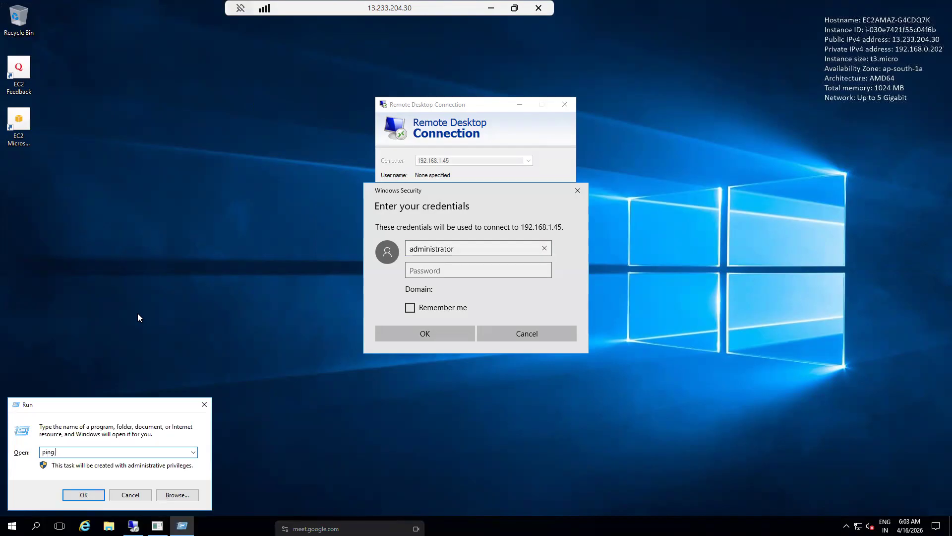
pyautogui.write('ng google.com -t')
pyautogui.press('Return')
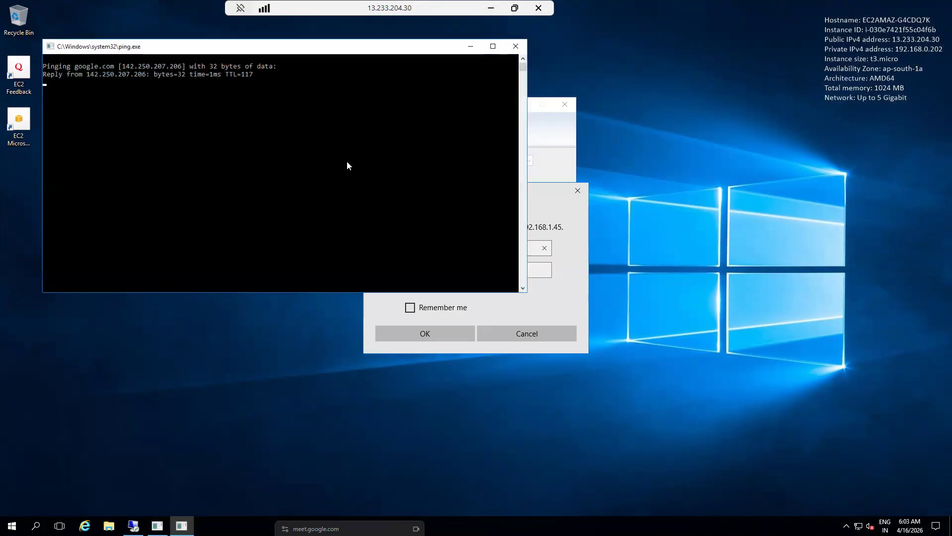
pyautogui.moveTo(526, 143); pyautogui.dragTo(351, 152)
pyautogui.moveTo(248, 46); pyautogui.dragTo(170, 236)
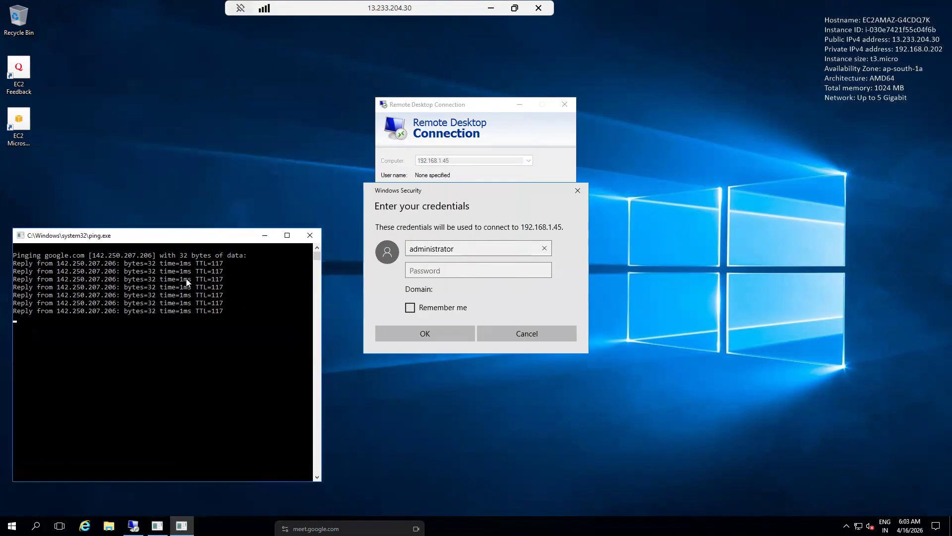
pyautogui.moveTo(186, 278); pyautogui.dragTo(177, 279)
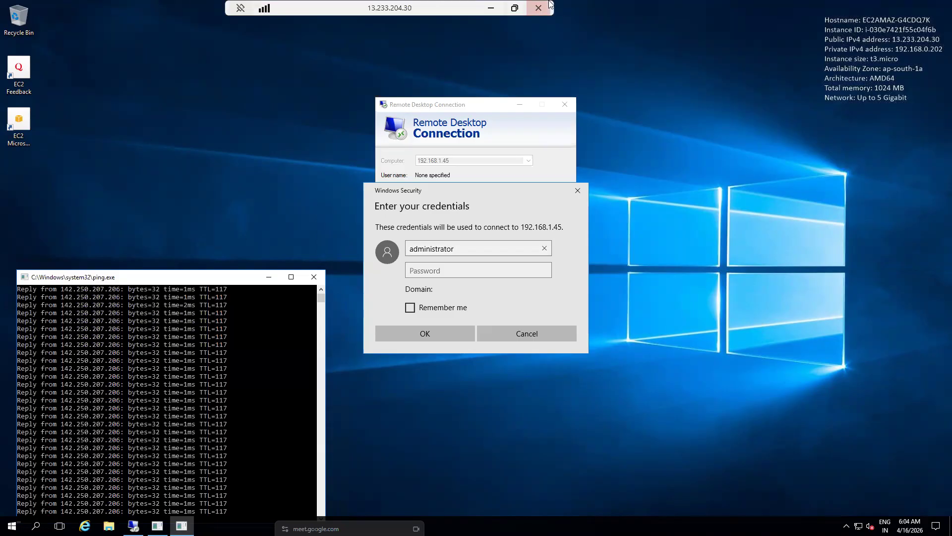
# Step: Minimize the remote session and open the Windows password retrieval page for Private-access-sub2-Vm1 from its RDP client details
pyautogui.click(490, 8)
pyautogui.scroll(-2, 114, 305)
pyautogui.scroll(2, 125, 299)
pyautogui.scroll(-3, 166, 286)
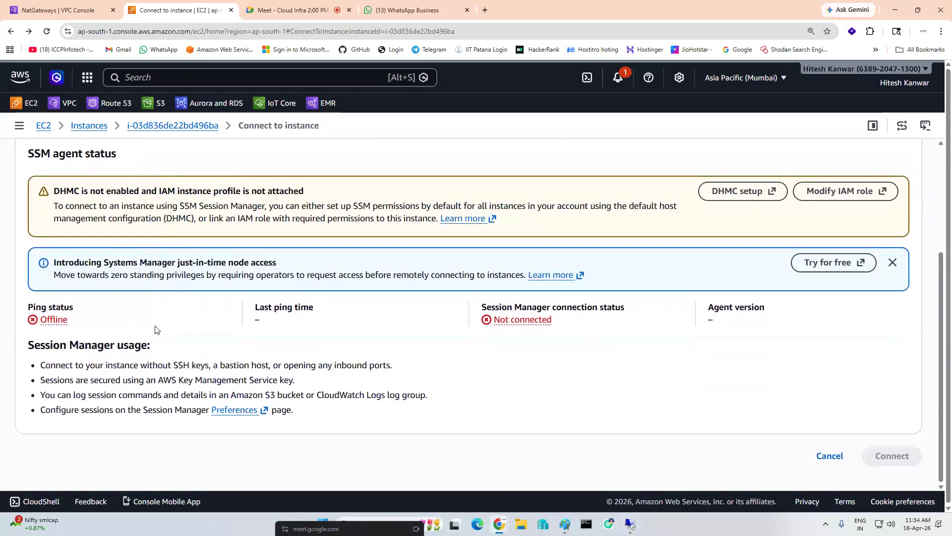
pyautogui.scroll(3, 171, 268)
pyautogui.click(171, 268)
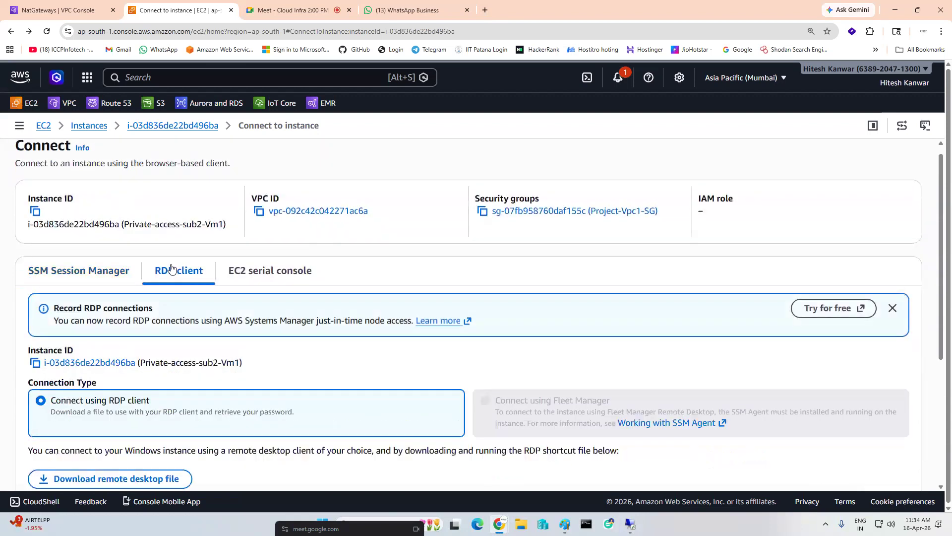
pyautogui.scroll(-4, 171, 268)
pyautogui.click(118, 385)
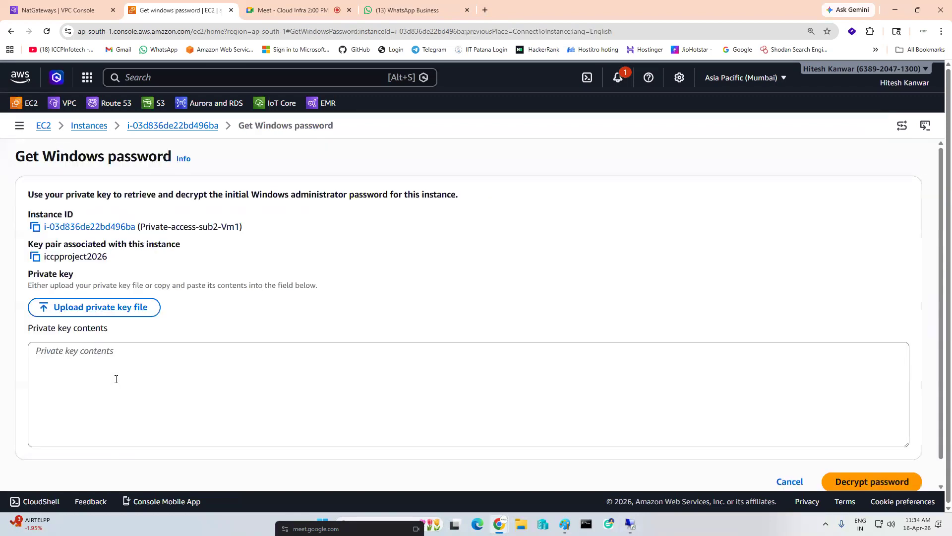
# Step: Upload the private key file iccpproject2026.pem, decrypt the Windows password and copy it
pyautogui.click(99, 311)
pyautogui.doubleClick(124, 93)
pyautogui.scroll(-8, 573, 413)
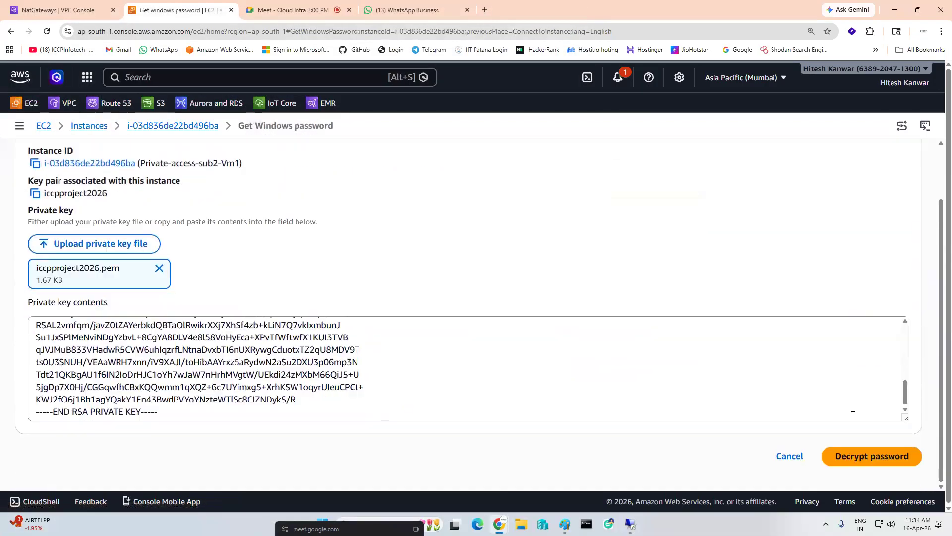
pyautogui.click(875, 455)
pyautogui.scroll(-3, 204, 297)
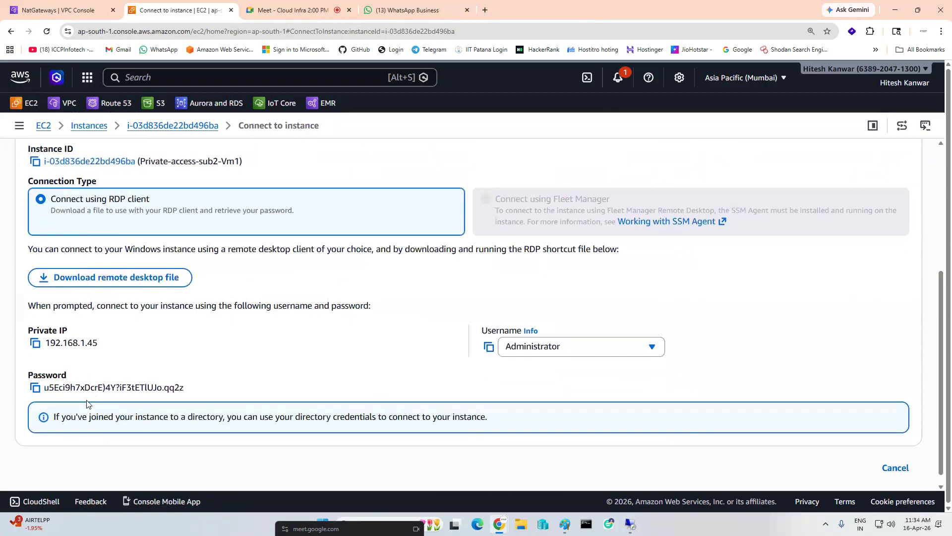
pyautogui.click(35, 387)
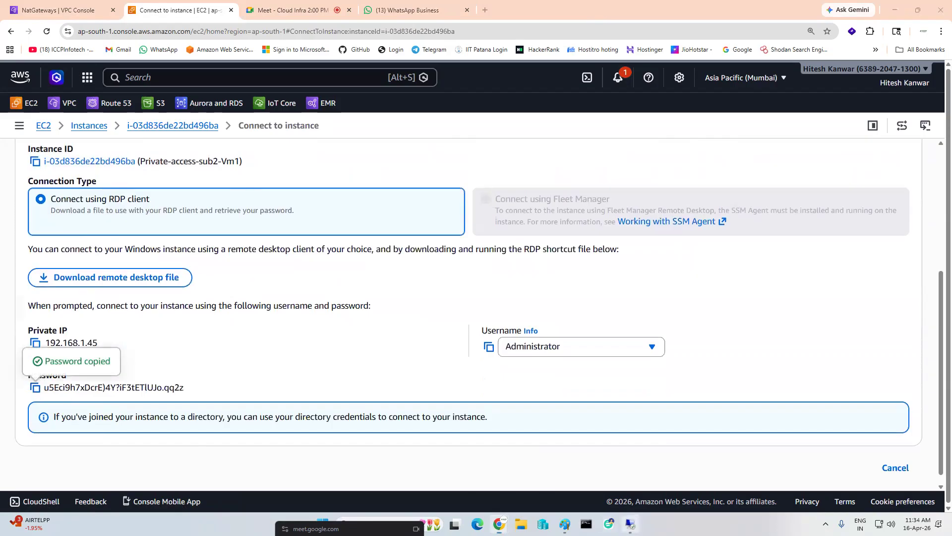
# Step: Switch back to the 13.233.204.30 session, paste the administrator password and connect to 192.168.1.45, accepting the certificate prompt
pyautogui.click(630, 524)
pyautogui.click(434, 271)
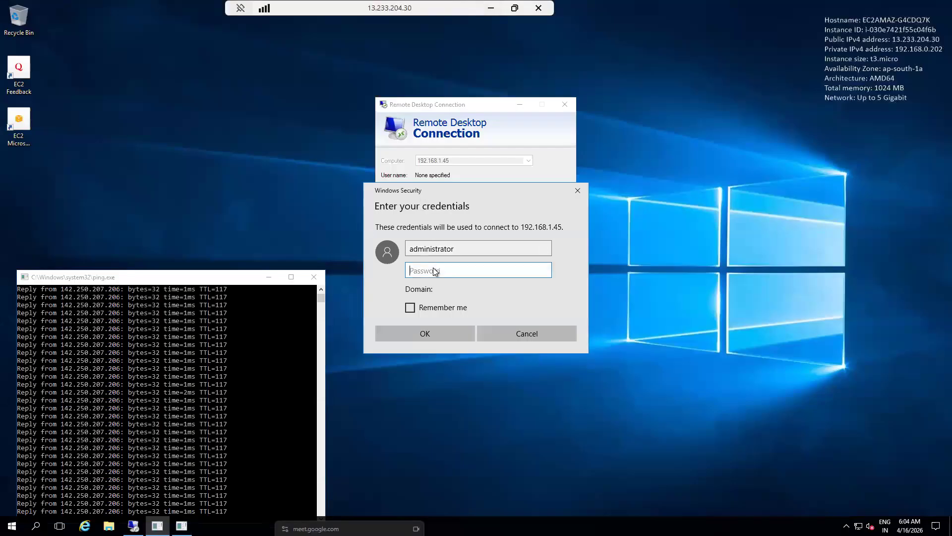
pyautogui.hotkey('ctrl', 'v')
pyautogui.click(415, 337)
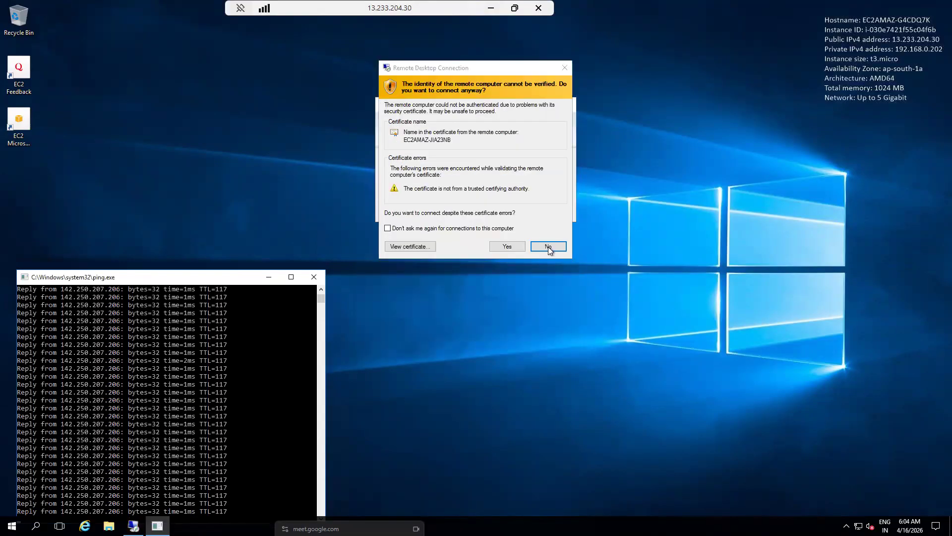
pyautogui.click(507, 247)
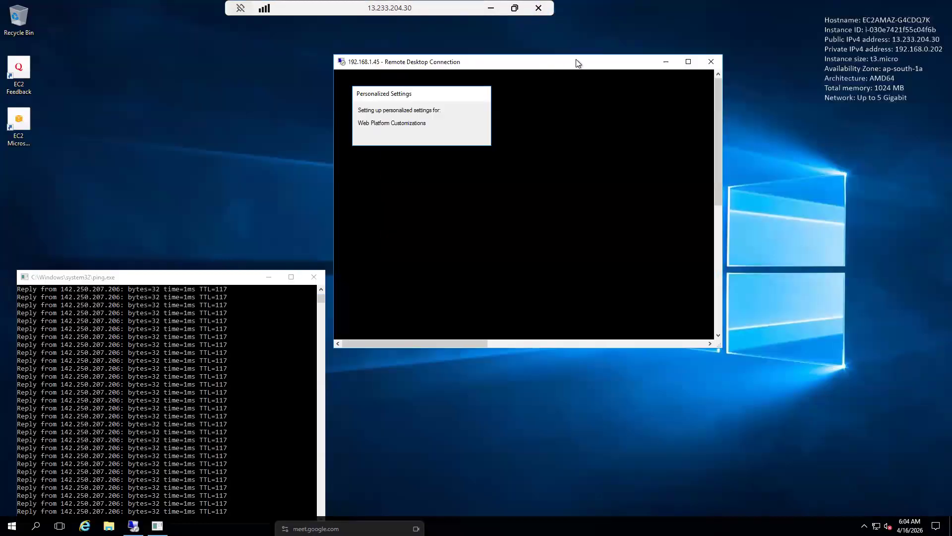
# Step: Reposition and widen the 192.168.1.45 session window, then maximize it to full screen
pyautogui.moveTo(576, 59); pyautogui.dragTo(607, 36)
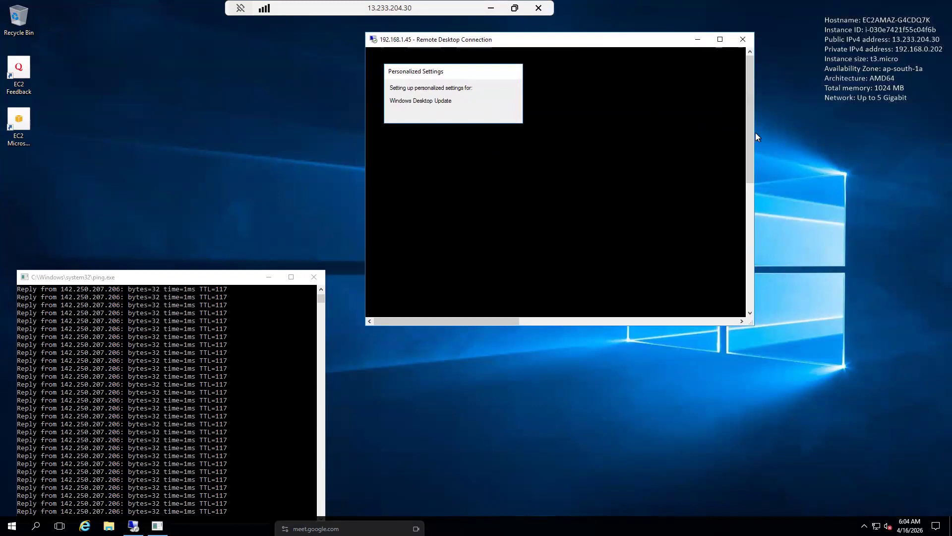
pyautogui.moveTo(754, 131); pyautogui.dragTo(942, 129)
pyautogui.moveTo(364, 100); pyautogui.dragTo(234, 104)
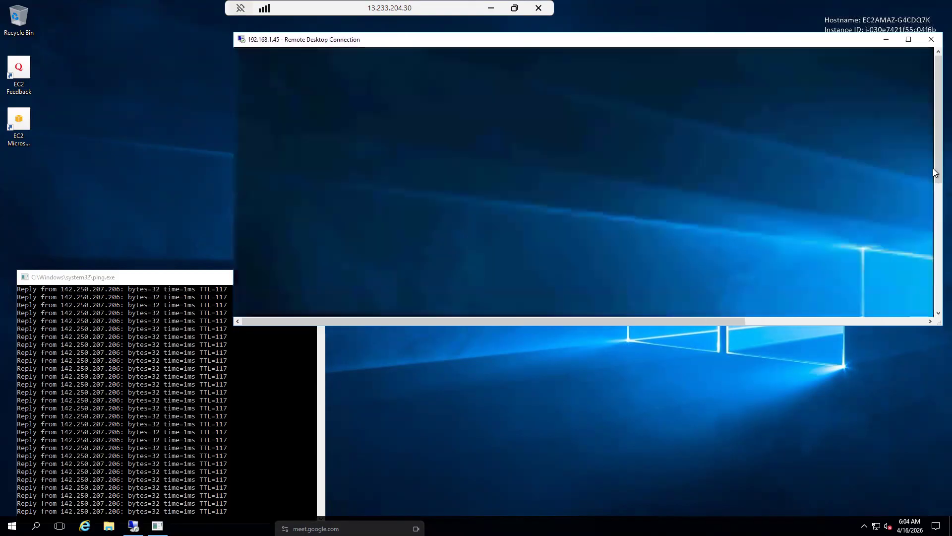
pyautogui.moveTo(936, 174); pyautogui.dragTo(934, 336)
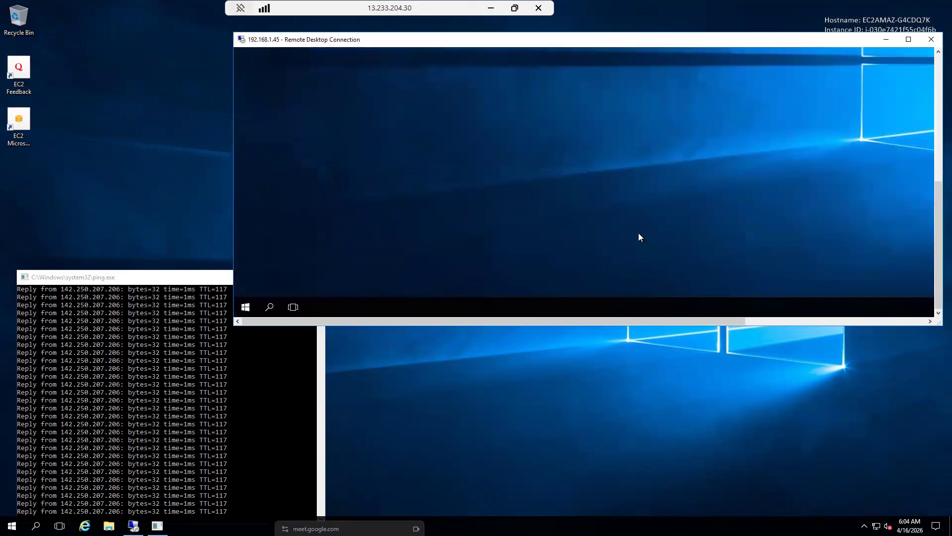
pyautogui.press('super+r')
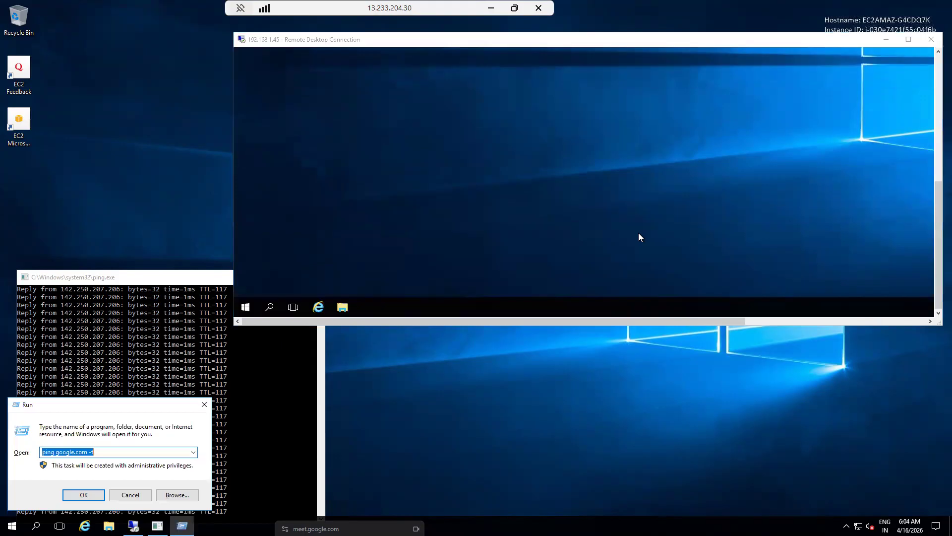
pyautogui.click(415, 201)
pyautogui.doubleClick(568, 40)
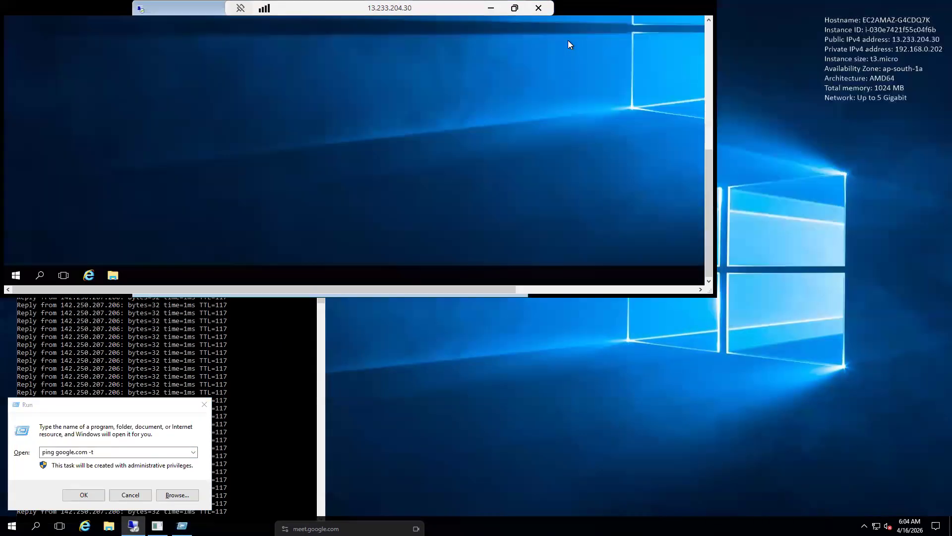
# Step: Run ping google.com -t on the private instance, then narrow and reposition its ping window
pyautogui.press('super+r')
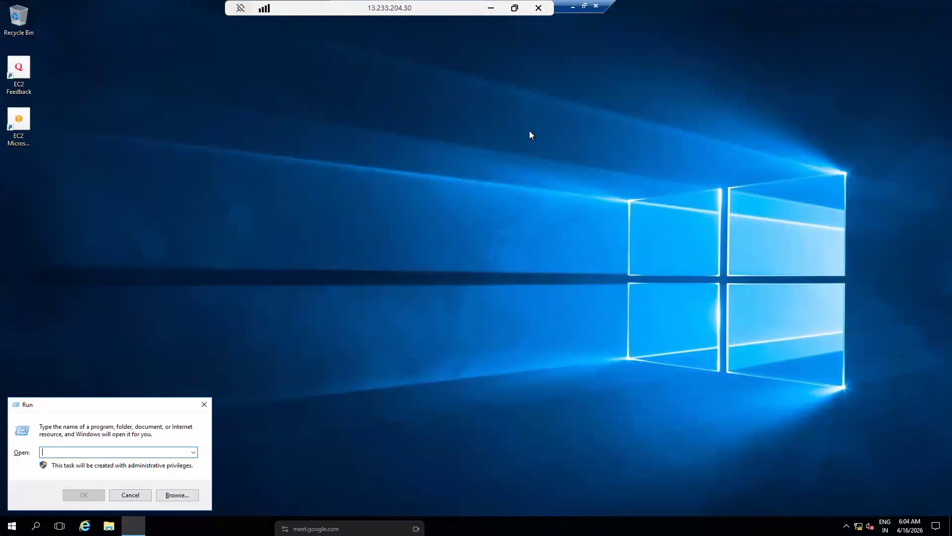
pyautogui.write('ping googl')
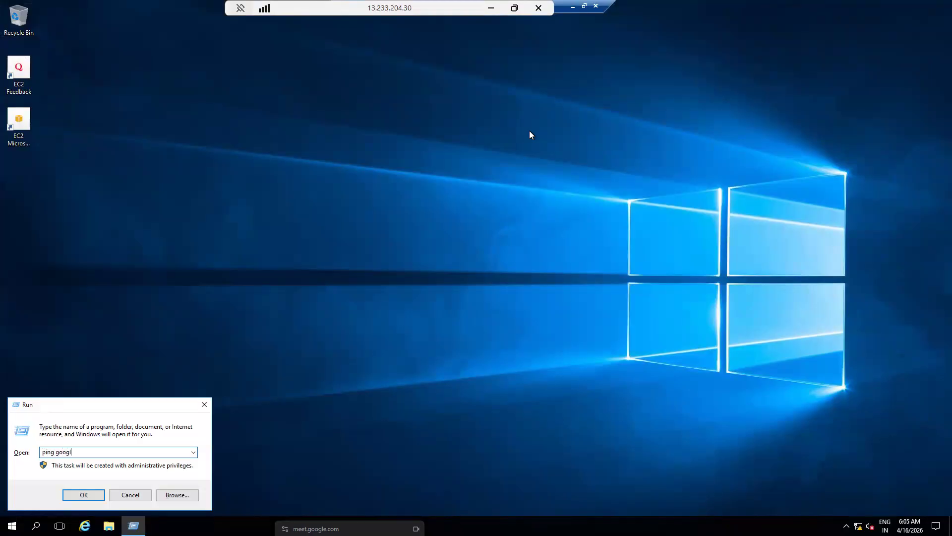
pyautogui.write('e.com -t')
pyautogui.press('Return')
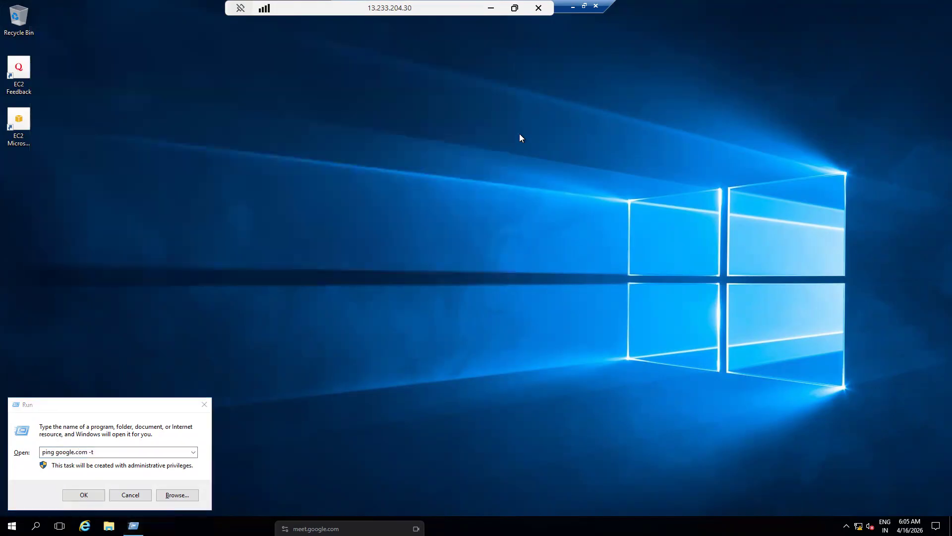
pyautogui.click(75, 498)
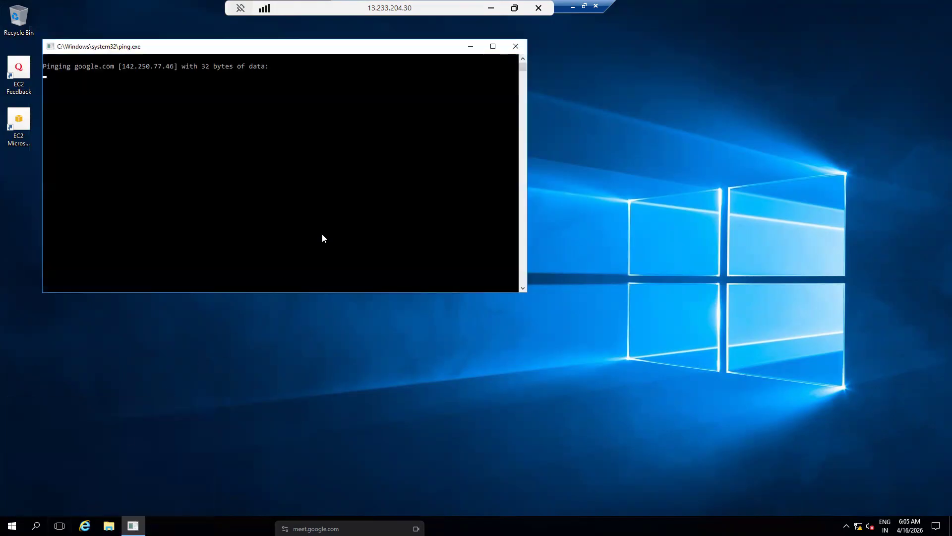
pyautogui.moveTo(528, 152); pyautogui.dragTo(359, 187)
pyautogui.moveTo(257, 49); pyautogui.dragTo(246, 174)
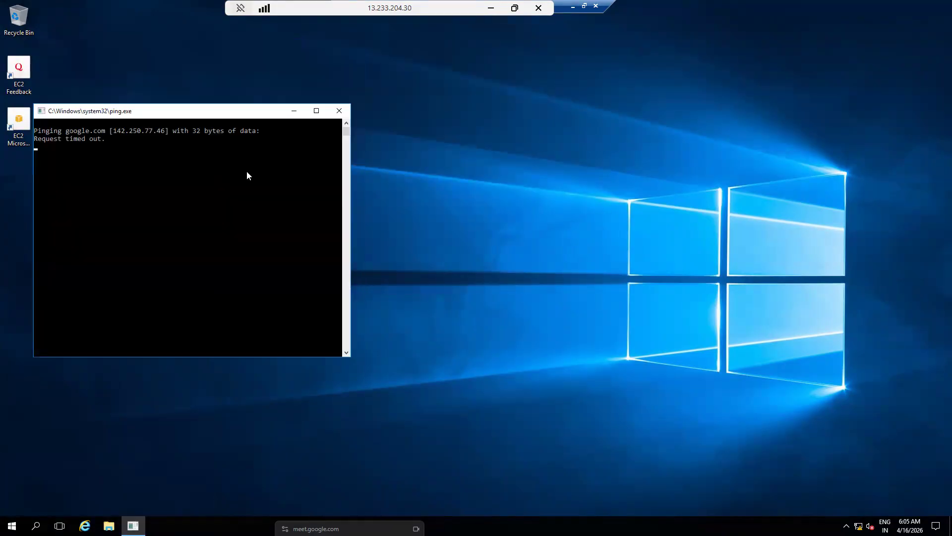
# Step: Restore the 192.168.1.45 session to a window, arrange both instances' ping windows side by side, and close the leftover Run dialog
pyautogui.click(584, 6)
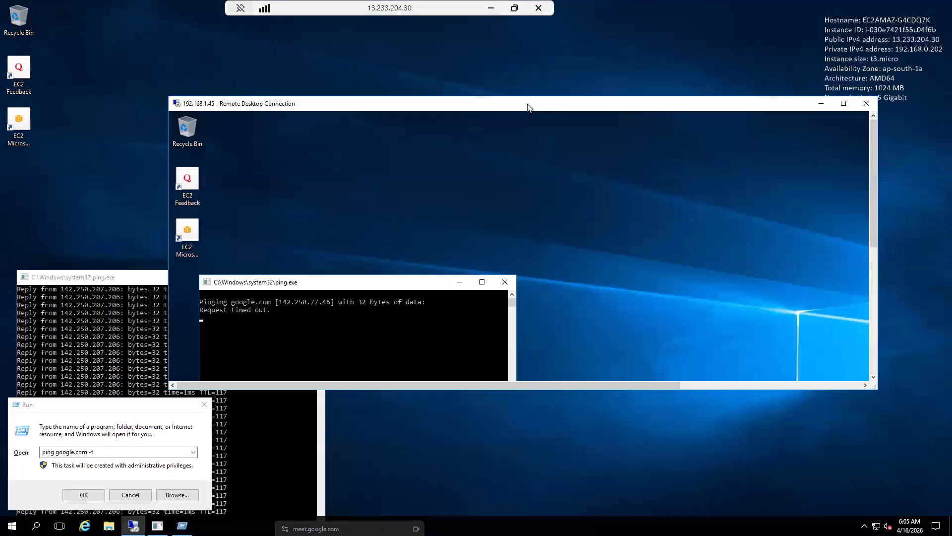
pyautogui.moveTo(879, 182); pyautogui.dragTo(630, 225)
pyautogui.moveTo(453, 109); pyautogui.dragTo(784, 71)
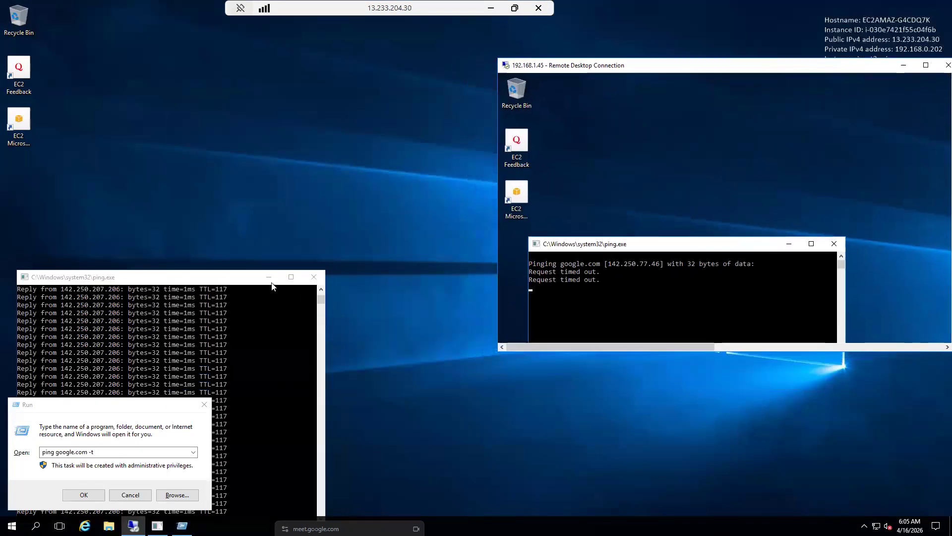
pyautogui.moveTo(210, 276); pyautogui.dragTo(222, 120)
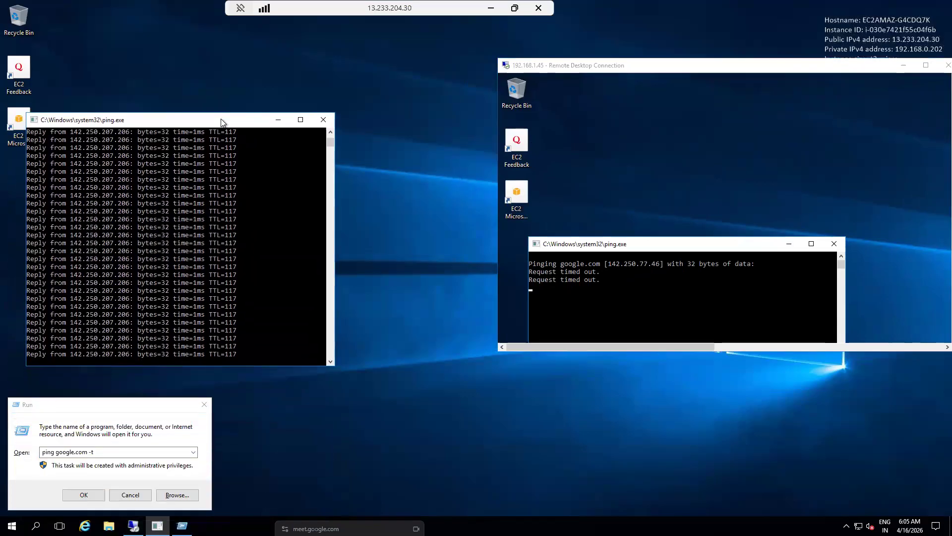
pyautogui.click(239, 397)
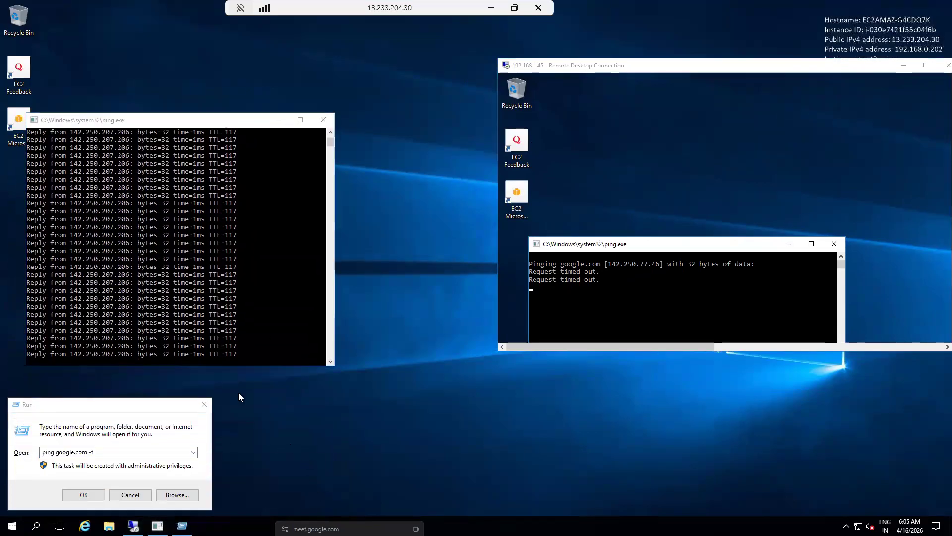
pyautogui.click(204, 405)
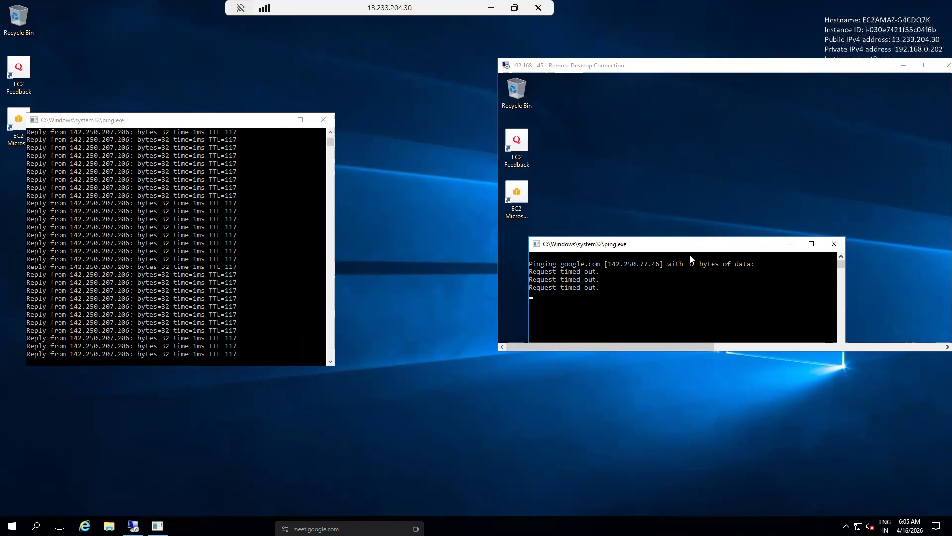
pyautogui.click(694, 153)
pyautogui.moveTo(683, 253); pyautogui.dragTo(703, 111)
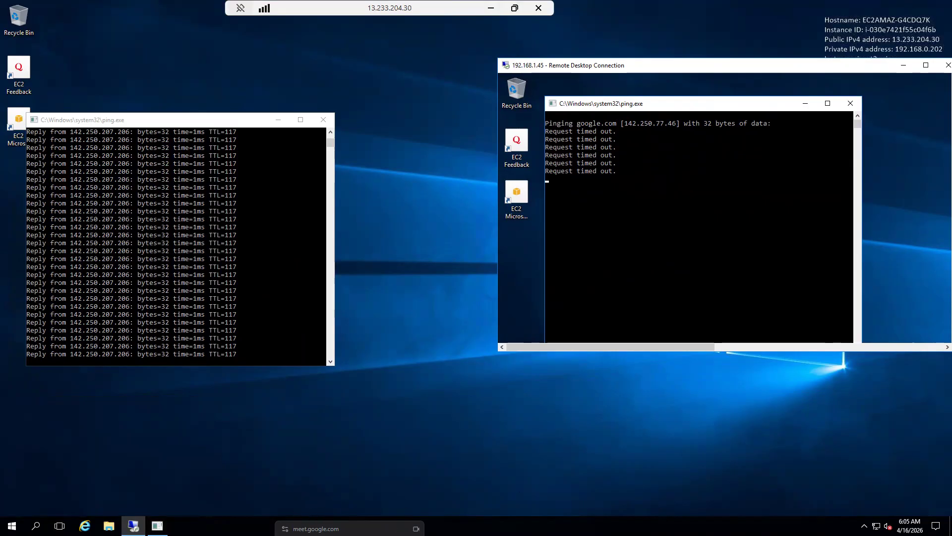
# Step: Switch from the remote session to the VPC console in the browser and open the Private-access-RT route table's details
pyautogui.click(491, 10)
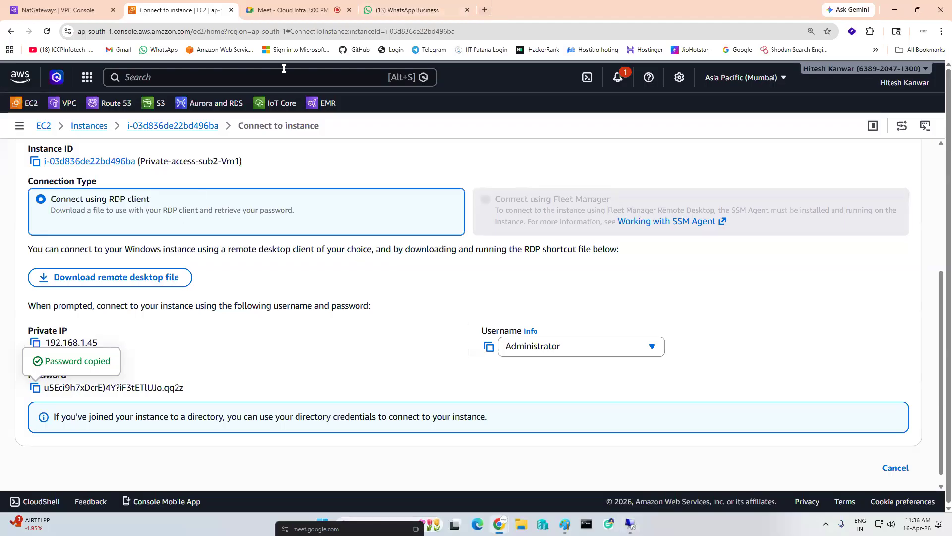
pyautogui.click(55, 10)
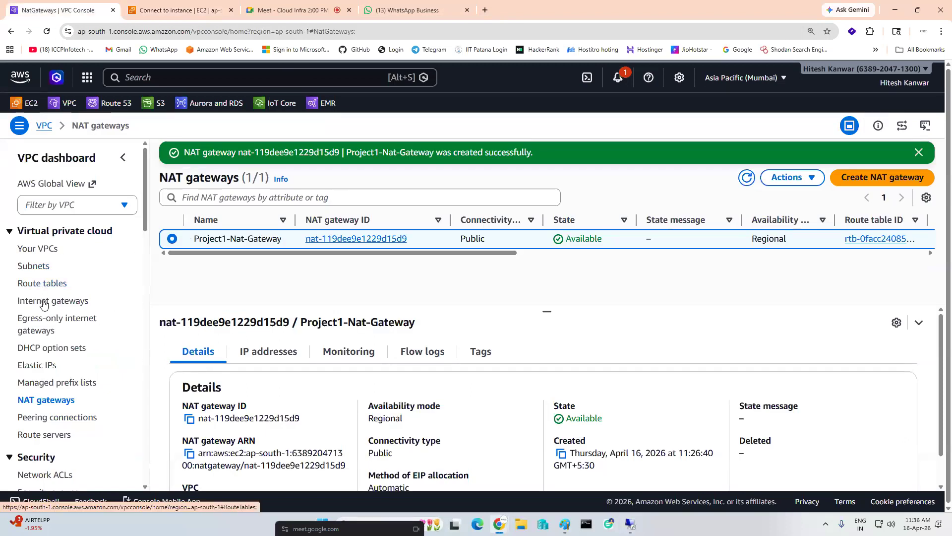
pyautogui.click(42, 284)
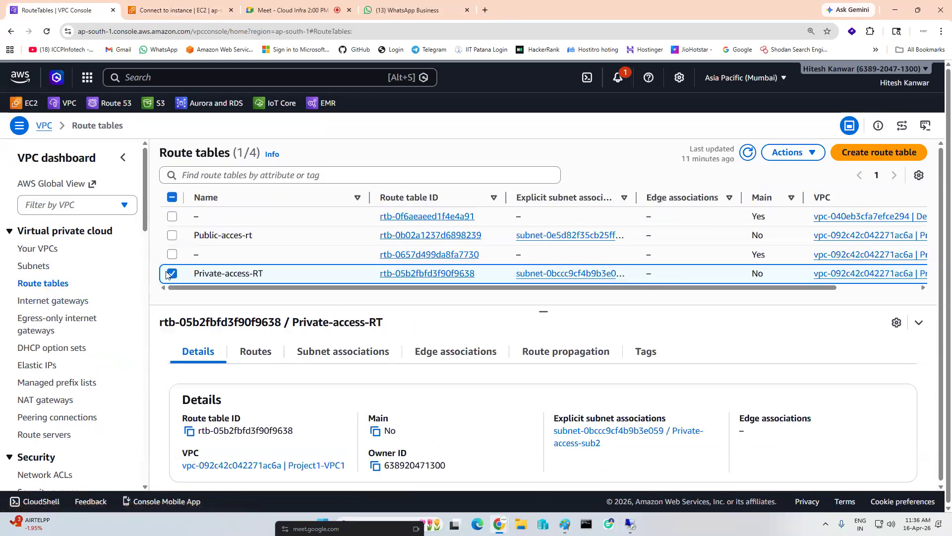
pyautogui.click(403, 274)
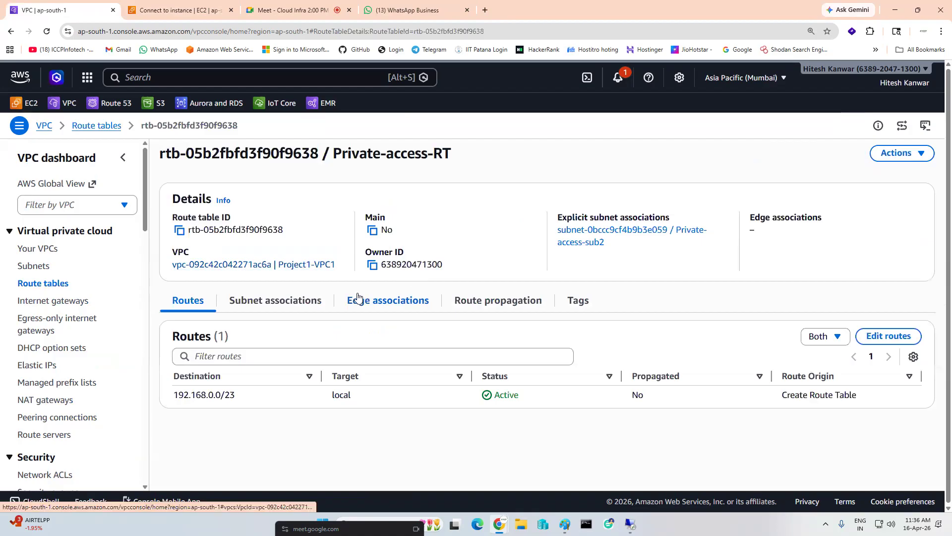
# Step: Add a 0.0.0.0/0 route targeting the NAT gateway Project1-Nat-Gateway to Private-access-RT and save the changes
pyautogui.click(885, 336)
pyautogui.click(55, 264)
pyautogui.click(82, 253)
pyautogui.click(77, 274)
pyautogui.click(314, 256)
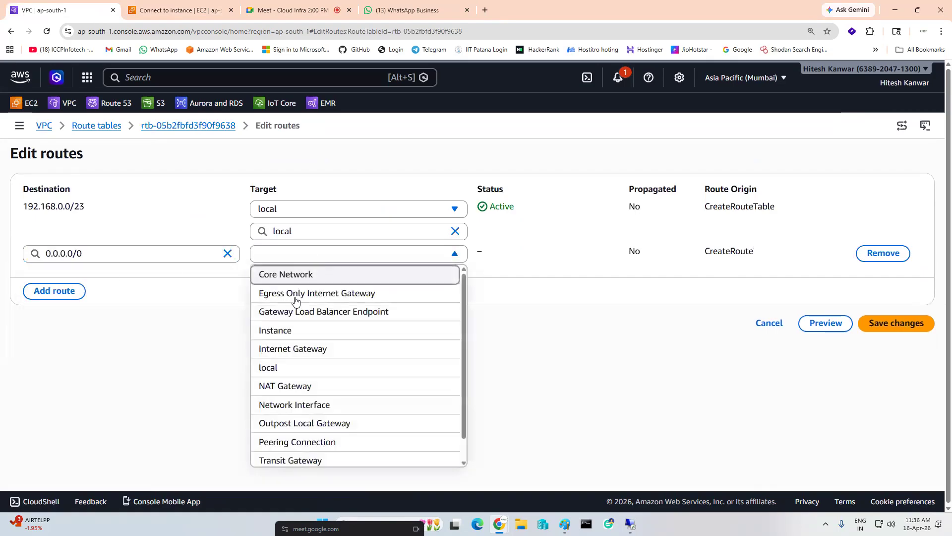
pyautogui.click(296, 386)
pyautogui.click(302, 276)
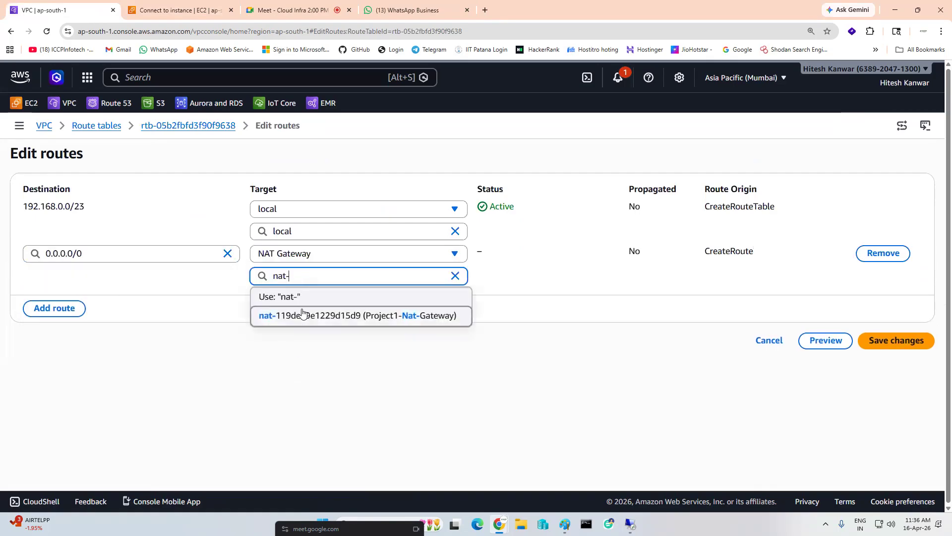
pyautogui.click(303, 315)
pyautogui.click(887, 341)
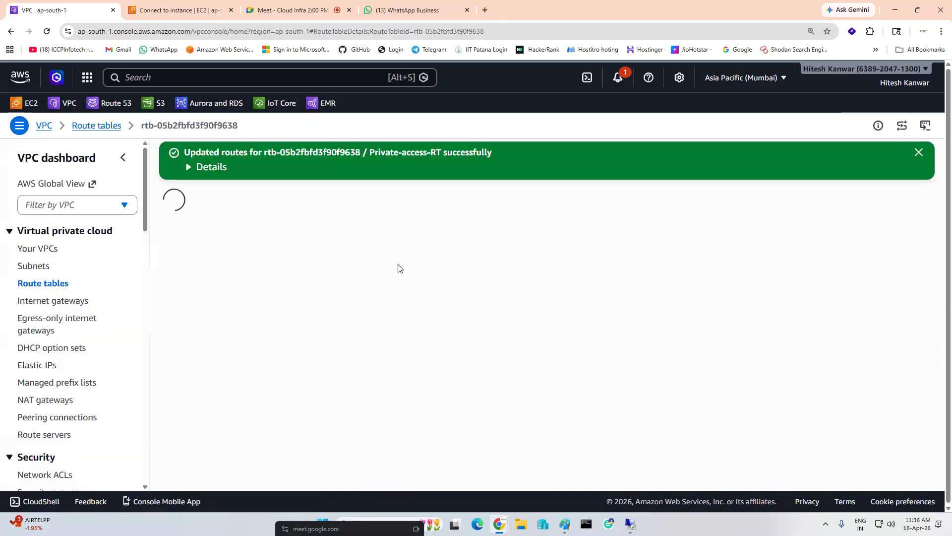
# Step: Return to the 13.233.204.30 session to check the private instance's ping, and move the 192.168.1.45 window lower on the desktop
pyautogui.click(630, 524)
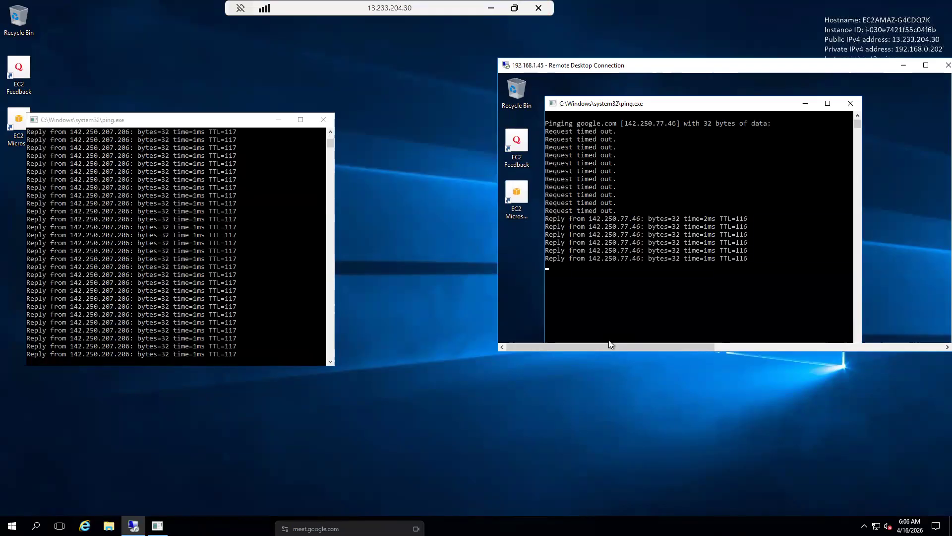
pyautogui.moveTo(772, 66); pyautogui.dragTo(768, 139)
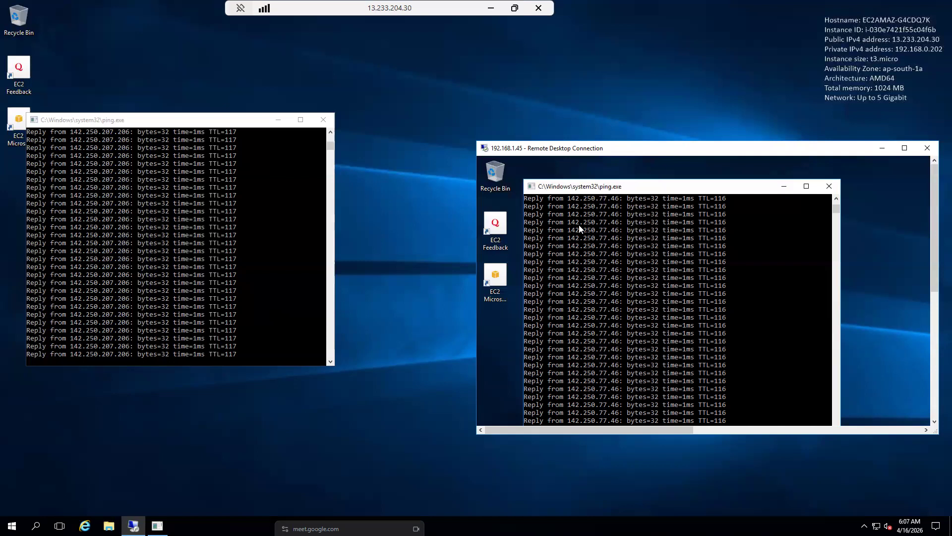
# Step: Switch back to the VPC console and delete the NAT gateway Project1-Nat-Gateway, confirming with "delete"
pyautogui.click(491, 8)
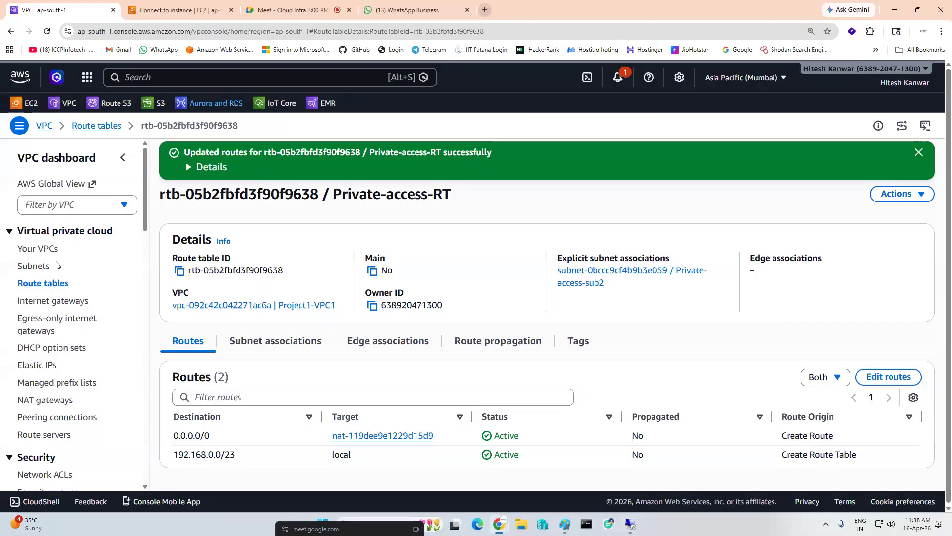
pyautogui.scroll(-1, 48, 370)
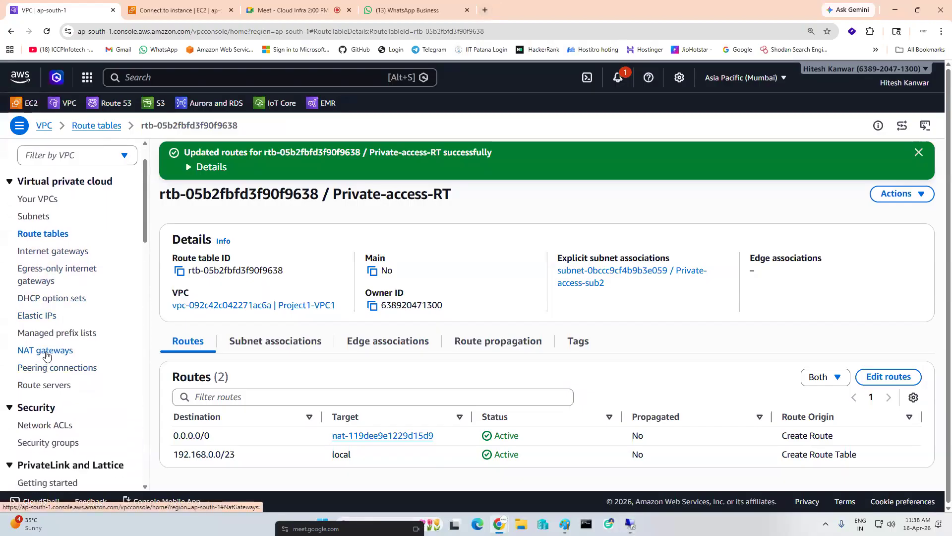
pyautogui.click(46, 351)
pyautogui.click(172, 214)
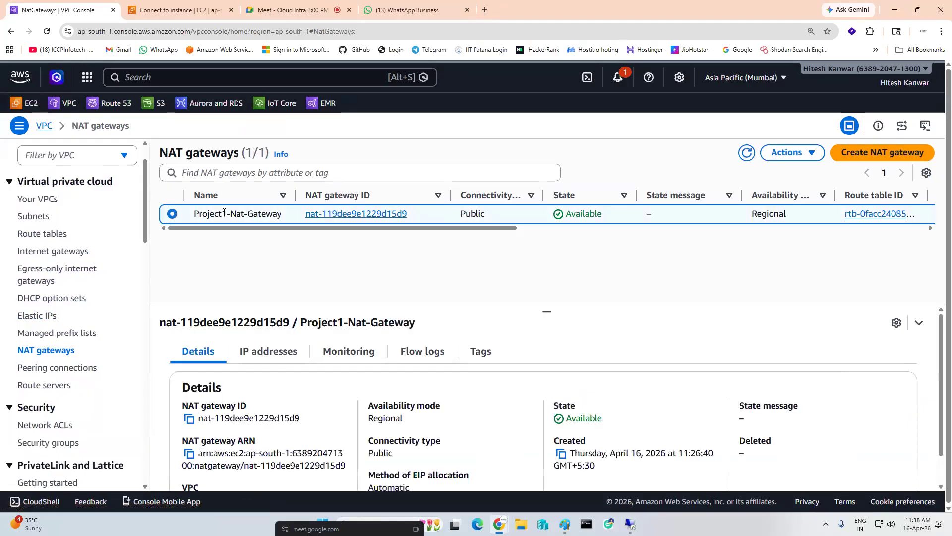
pyautogui.click(814, 152)
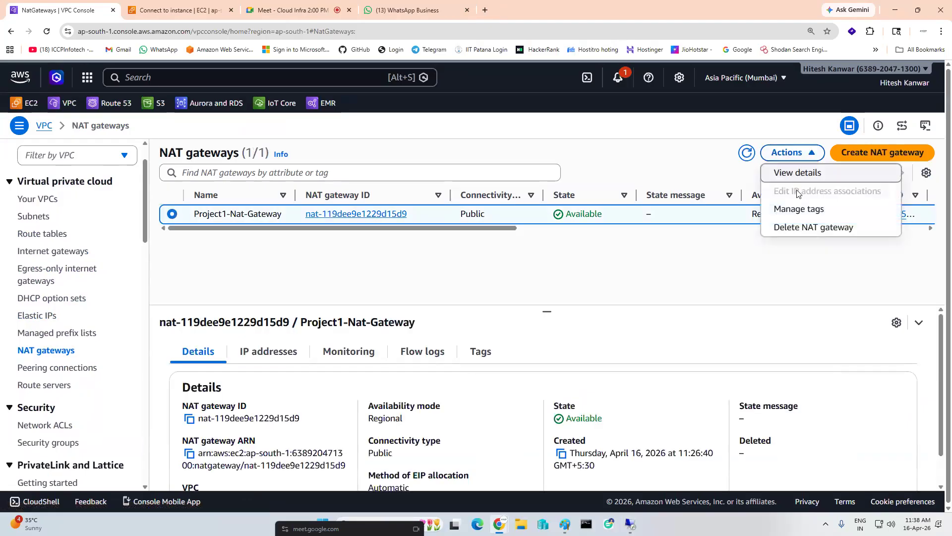
pyautogui.click(788, 230)
pyautogui.click(579, 361)
pyautogui.write('delete')
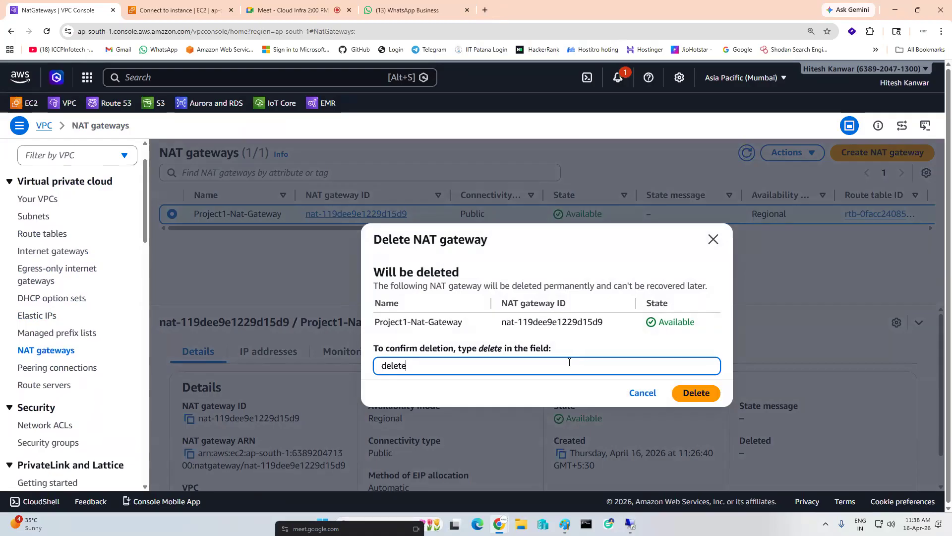
pyautogui.click(697, 393)
# Step: Check the private instance's ping in the 13.233.204.30 session, then return to the VPC console's NAT gateways list
pyautogui.click(631, 490)
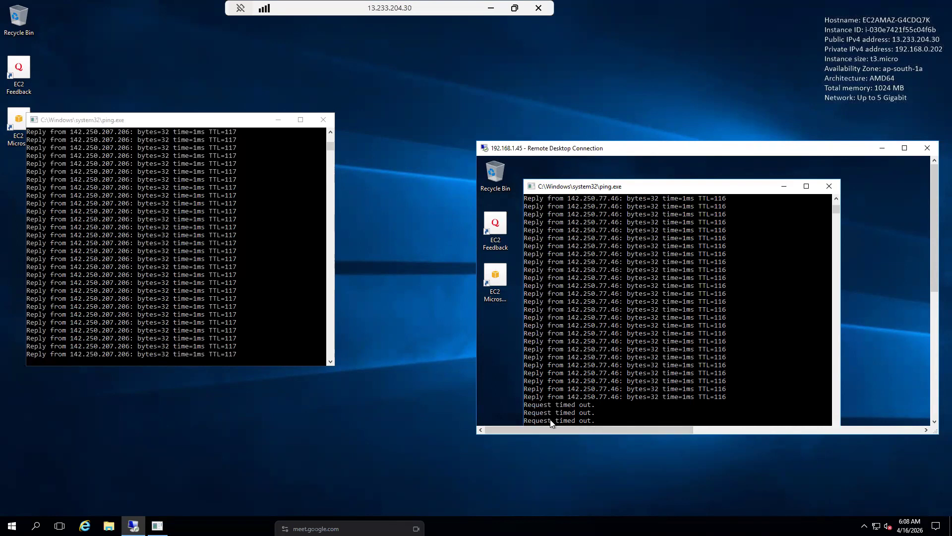
pyautogui.click(491, 8)
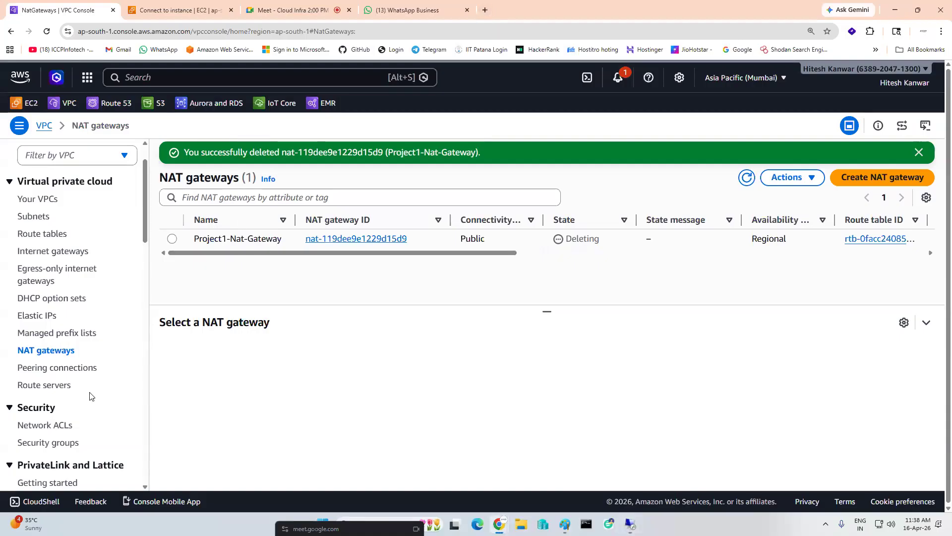
pyautogui.scroll(-1, 90, 396)
pyautogui.scroll(2, 92, 389)
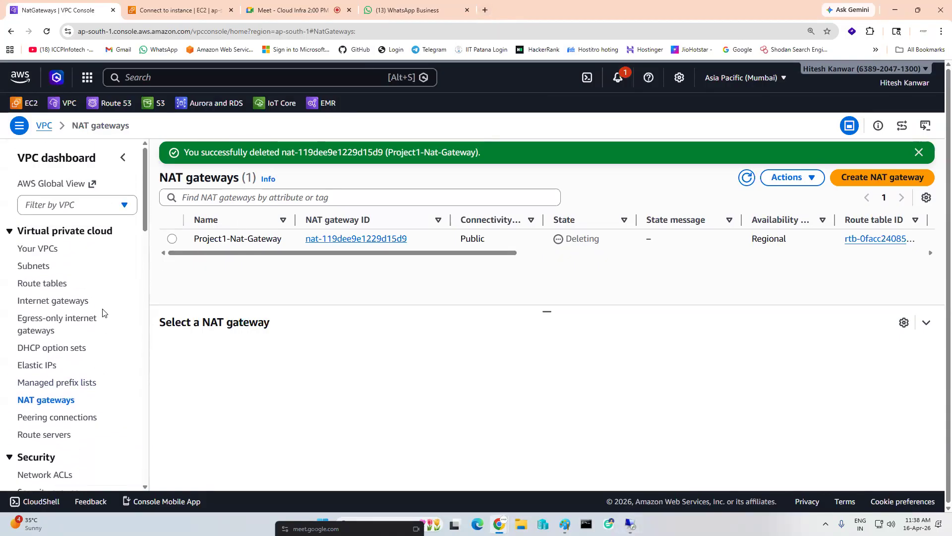